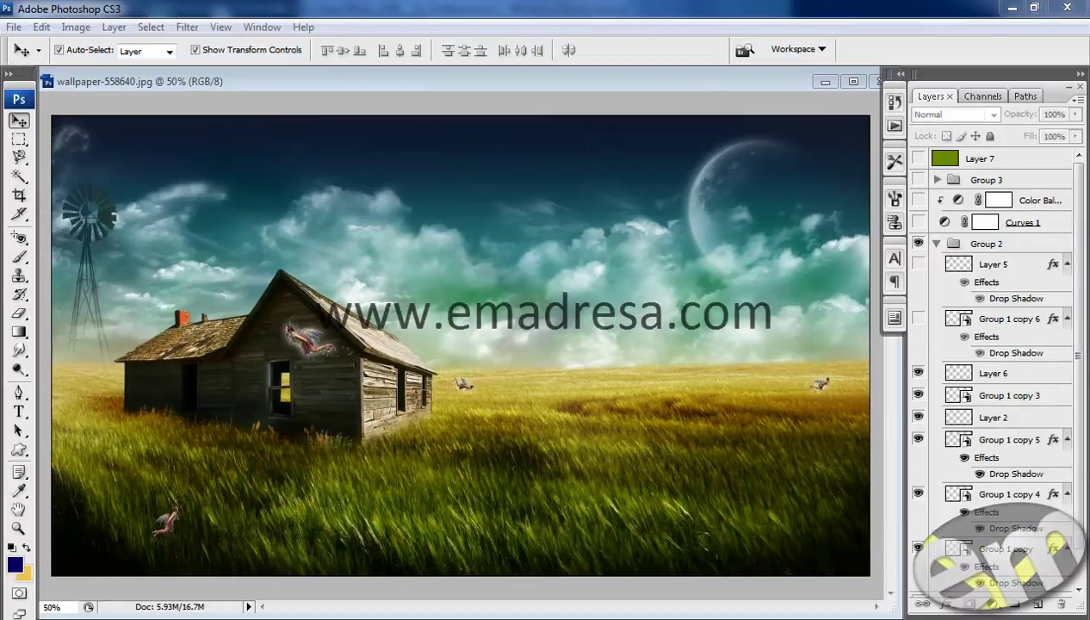
# Show the Group 1 copy 6 flying fairy layer and view it at actual pixels
pyautogui.click(918, 319)
pyautogui.click(19, 528)
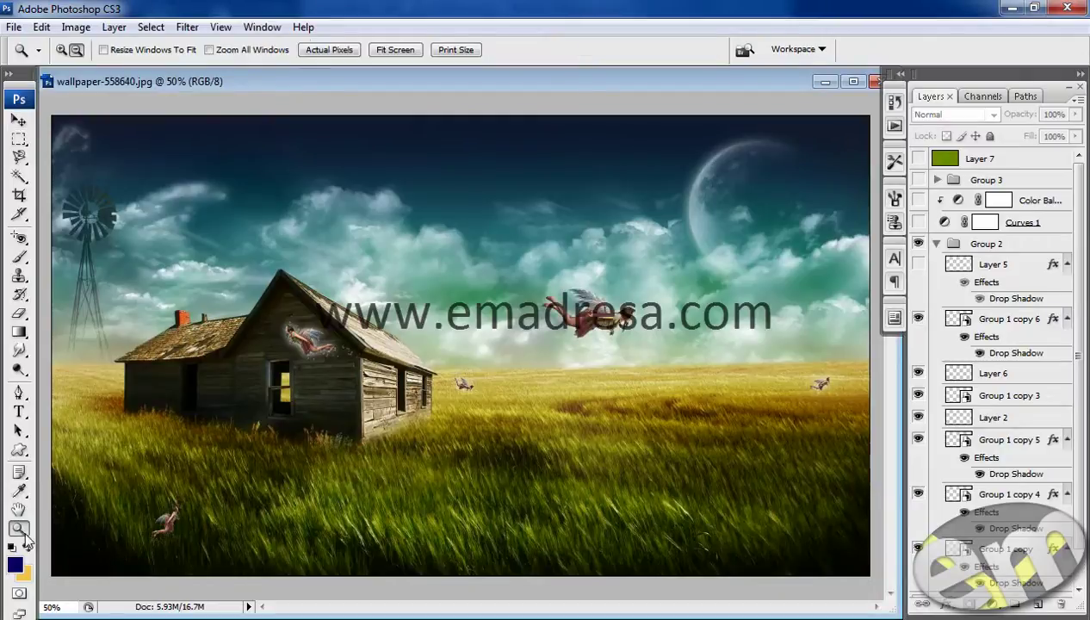
pyautogui.click(352, 50)
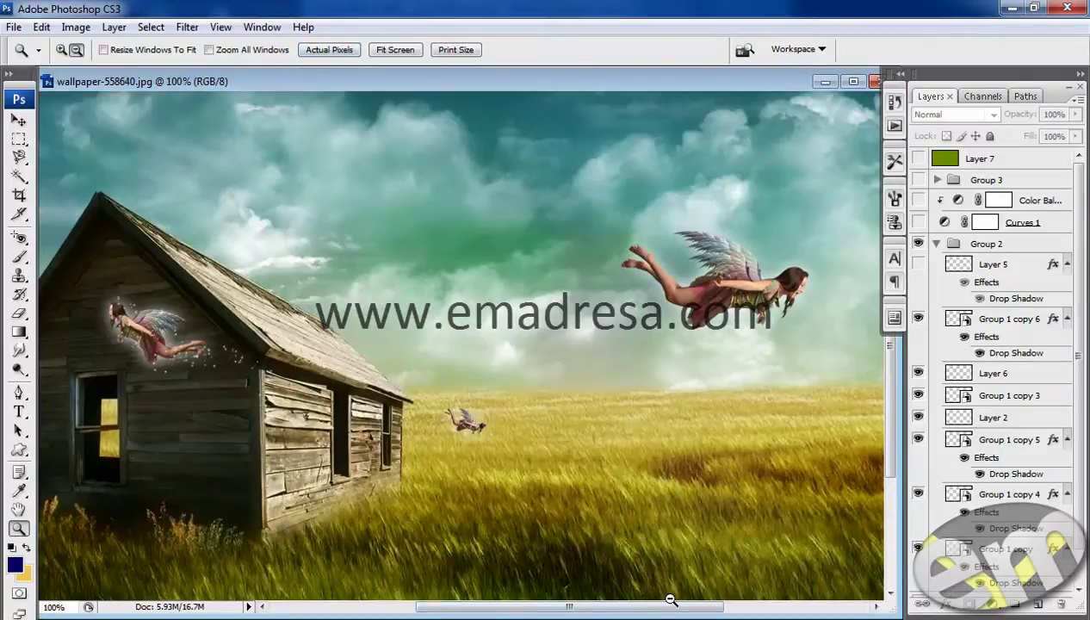
pyautogui.moveTo(671, 600); pyautogui.dragTo(714, 608)
pyautogui.hotkey('alt', 'Tab')
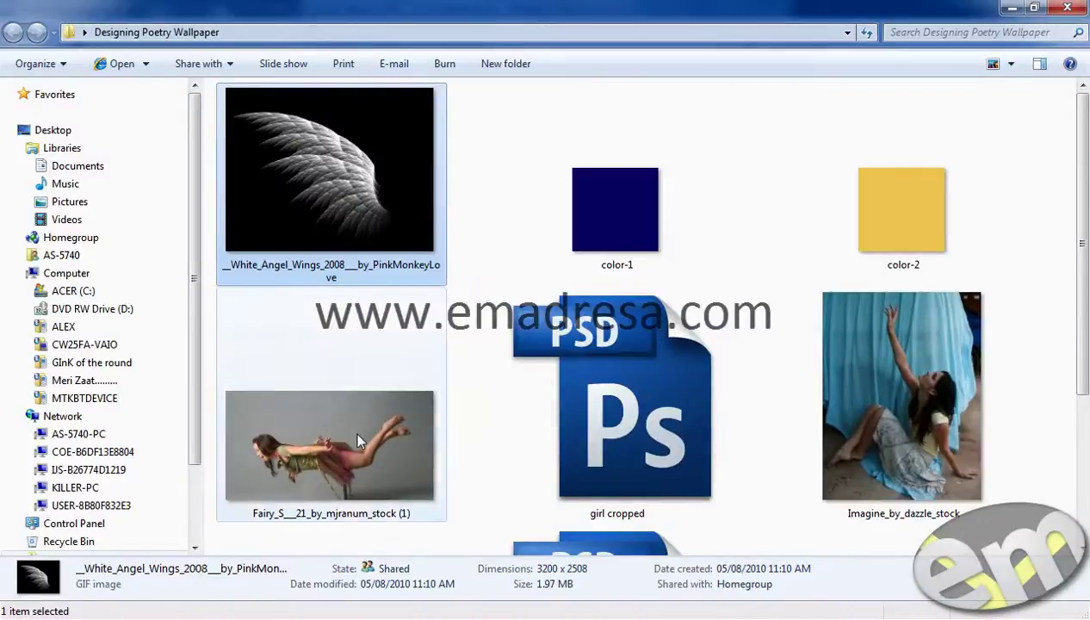
pyautogui.doubleClick(356, 435)
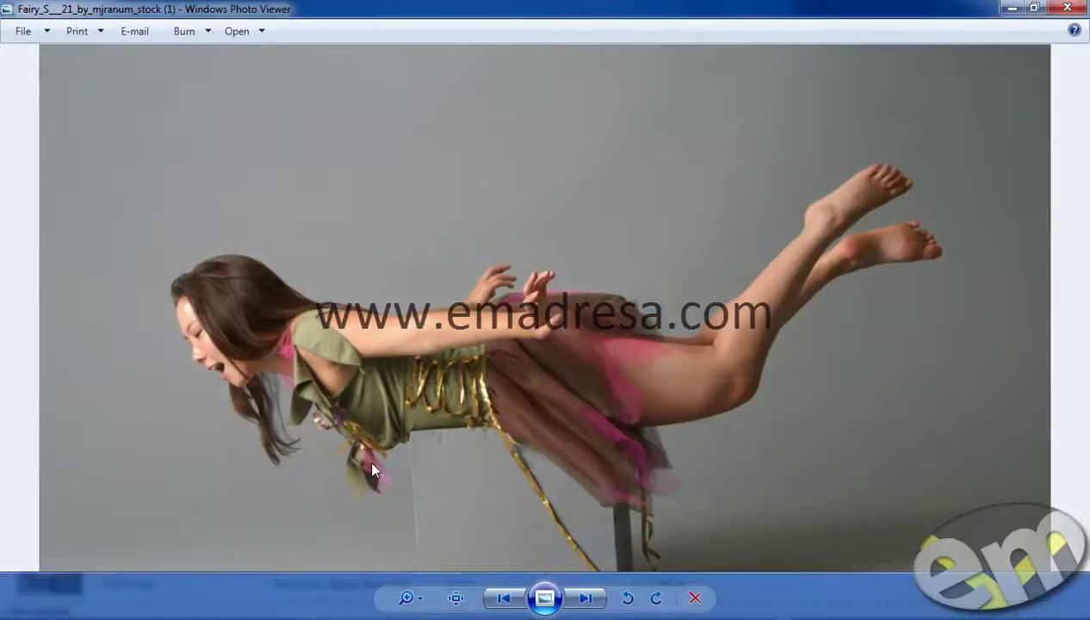
pyautogui.click(217, 613)
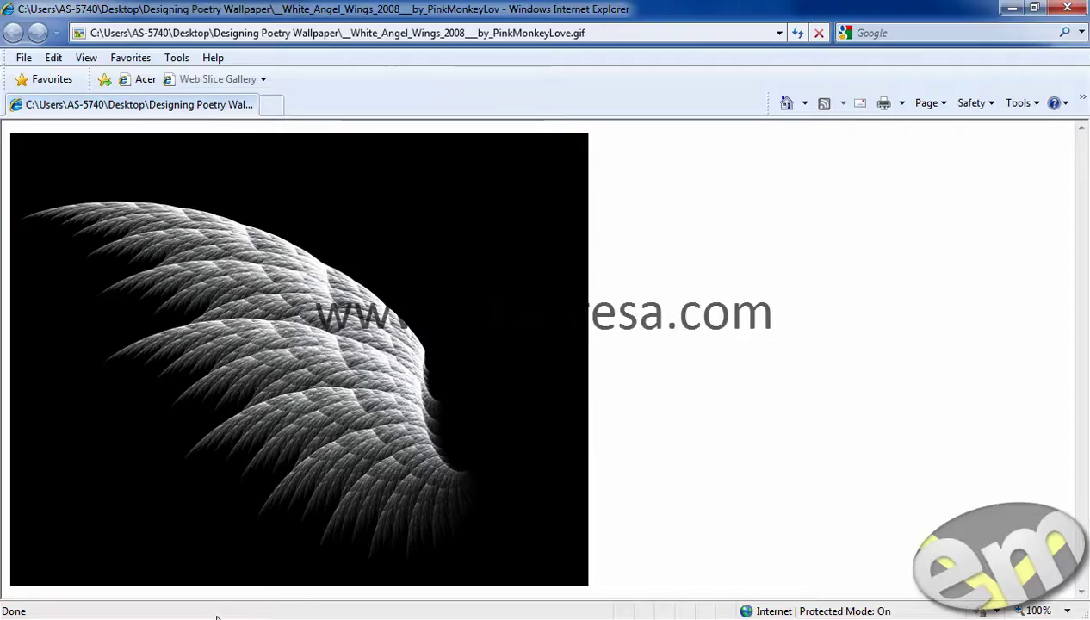
pyautogui.click(312, 608)
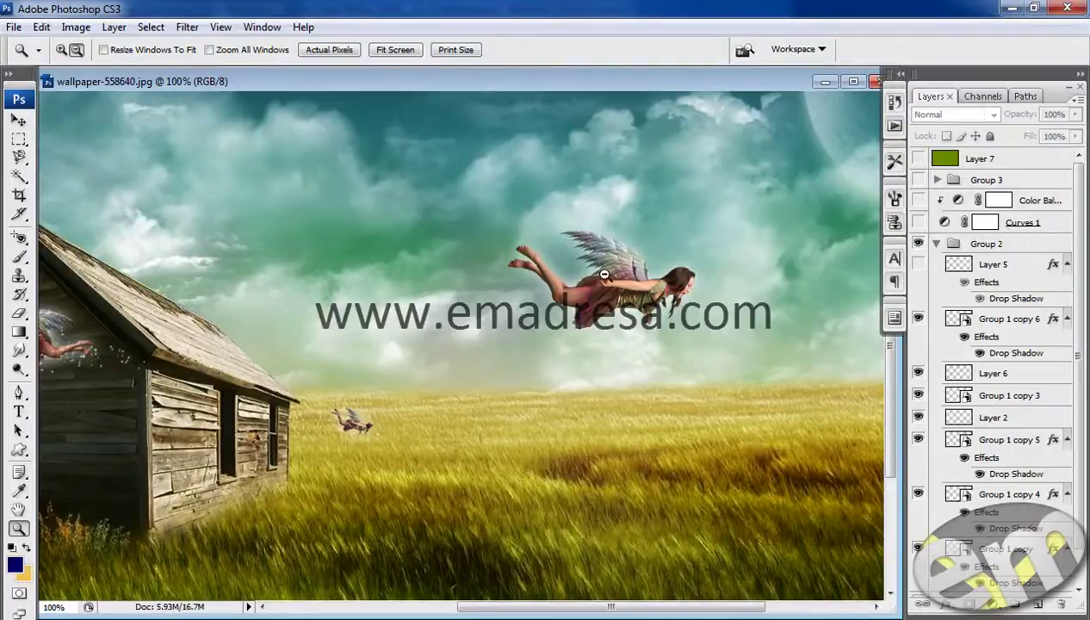
# Show the Layer 5 sparkle trail, then switch to the source images folder
pyautogui.click(918, 265)
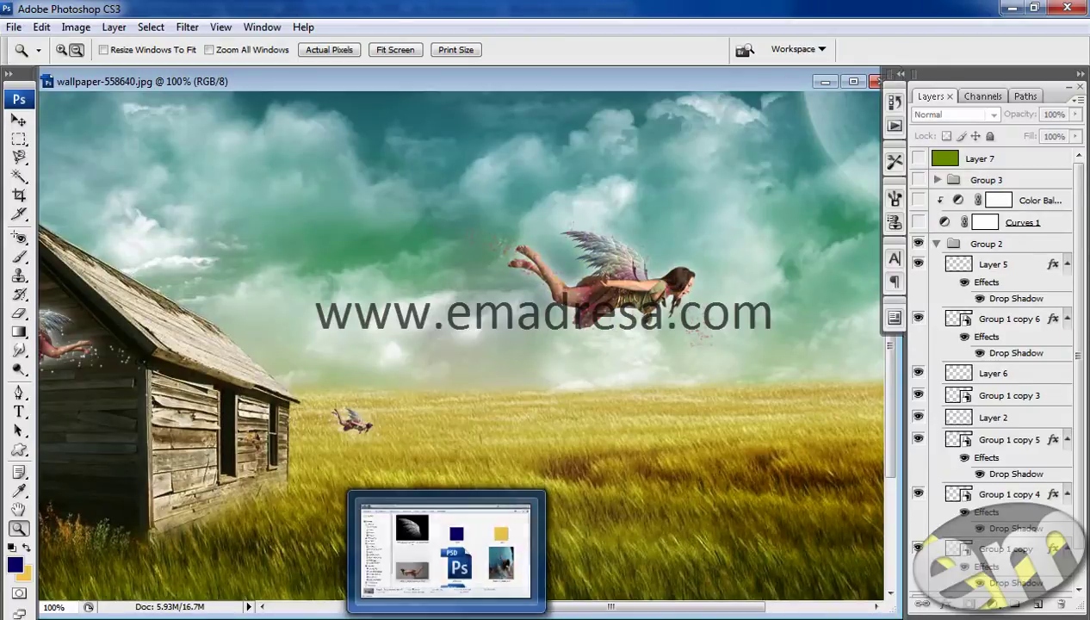
pyautogui.click(448, 525)
# Preview the Imagine_by_dazzle_stock photo, then select the 'girl cropped' PSD file
pyautogui.doubleClick(942, 430)
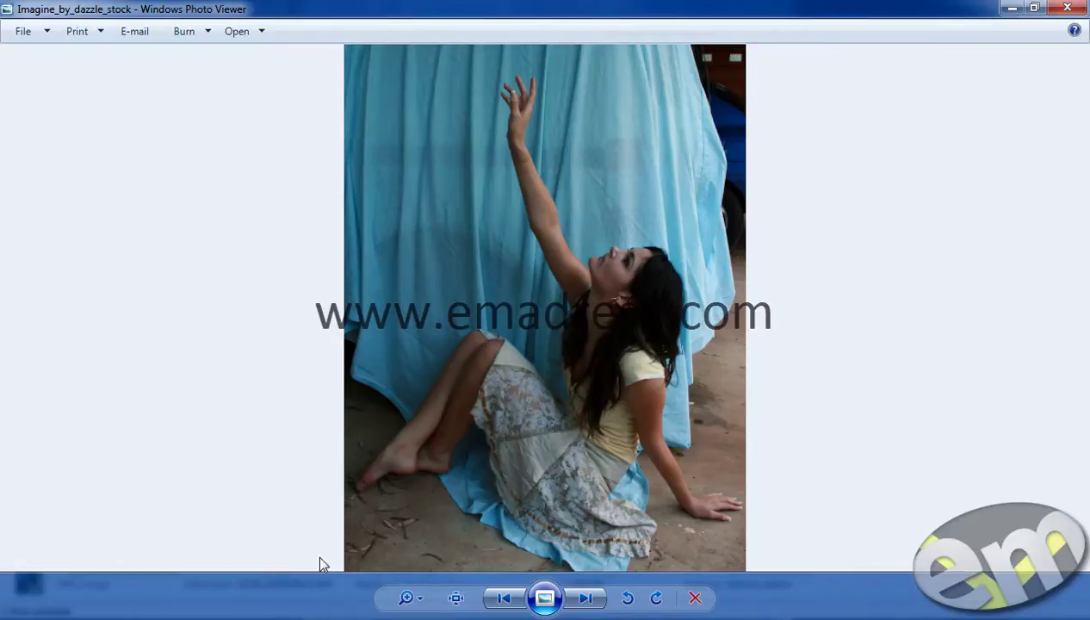
pyautogui.click(320, 585)
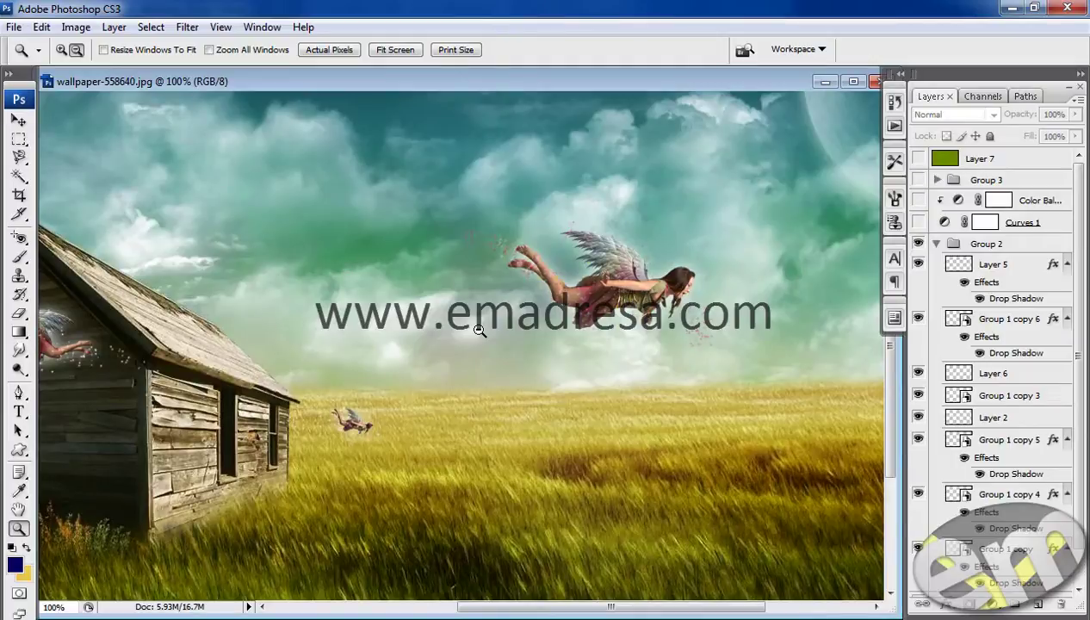
pyautogui.click(516, 602)
pyautogui.click(632, 486)
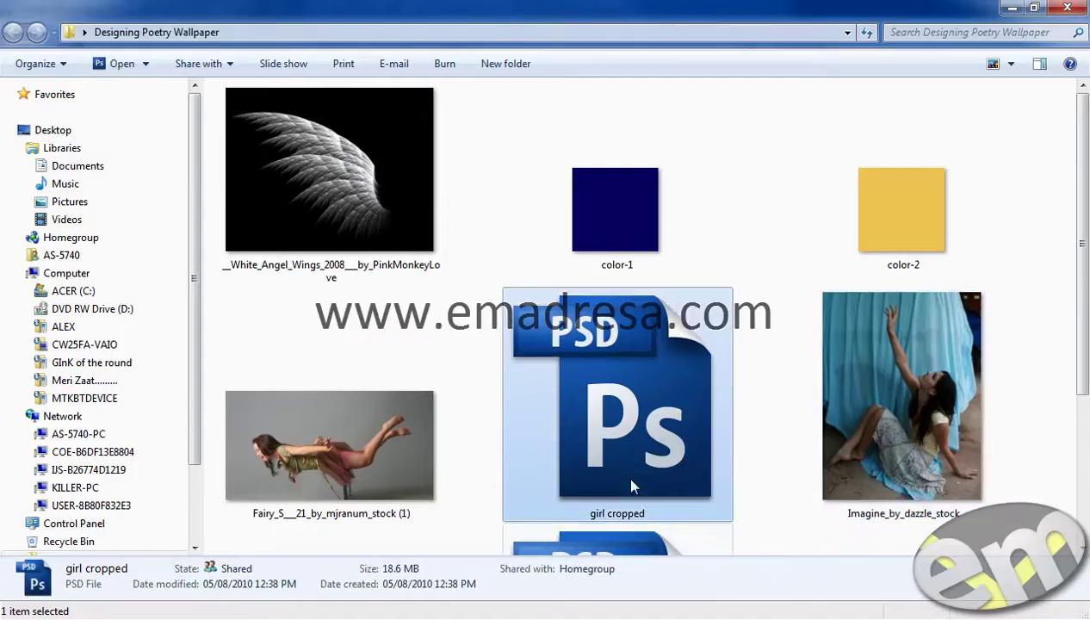
pyautogui.moveTo(619, 388)
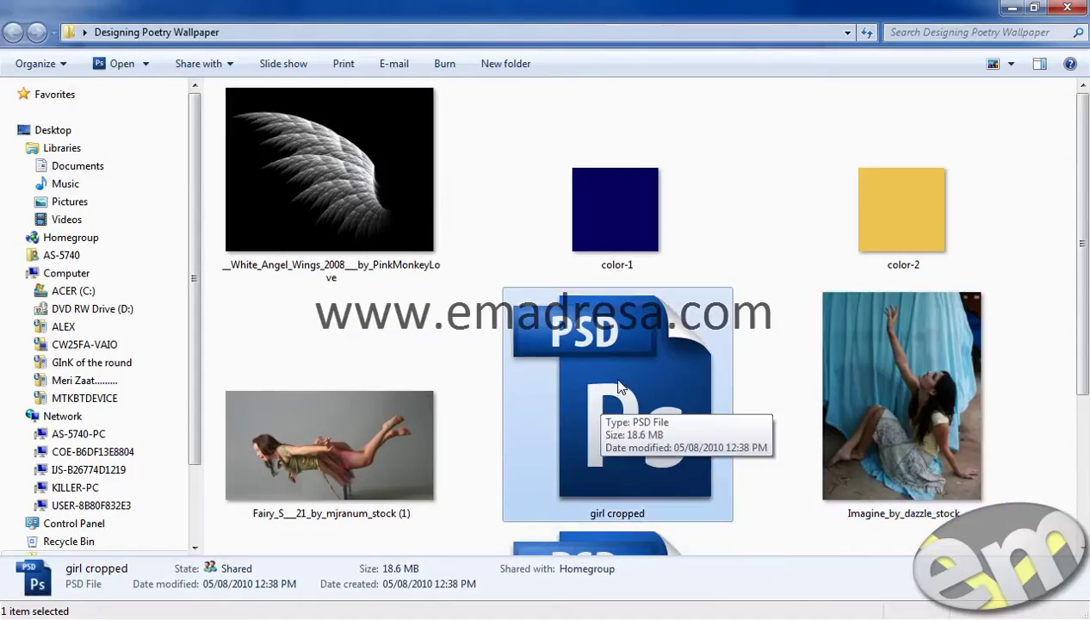
# Open girl cropped.psd and drag its cut-out girl onto the wallpaper canvas, raised arm showing
pyautogui.moveTo(622, 390); pyautogui.dragTo(549, 400)
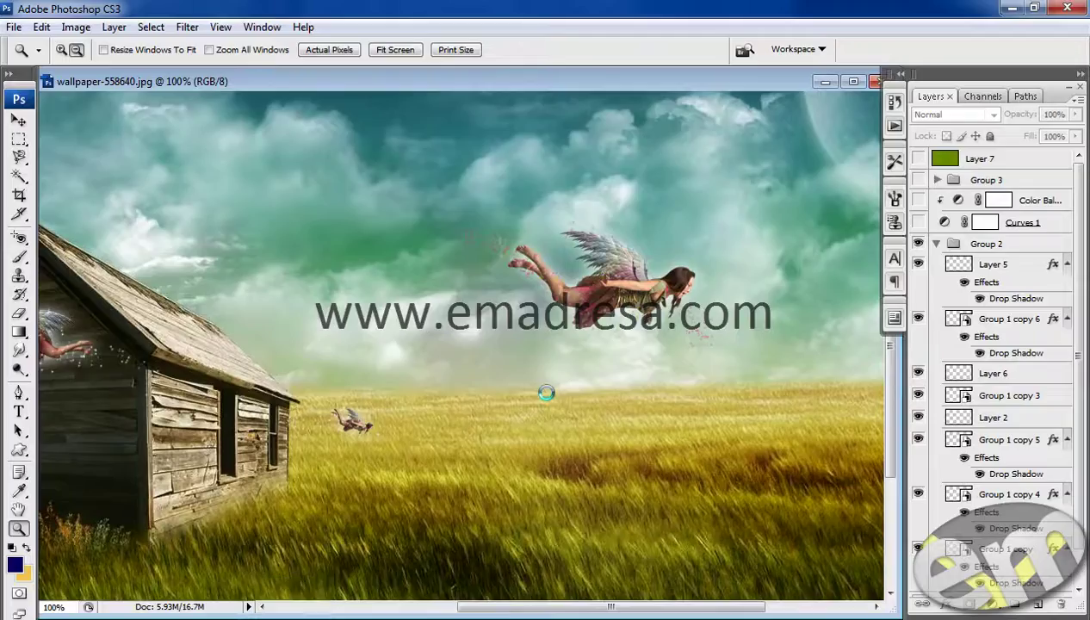
pyautogui.press('v')
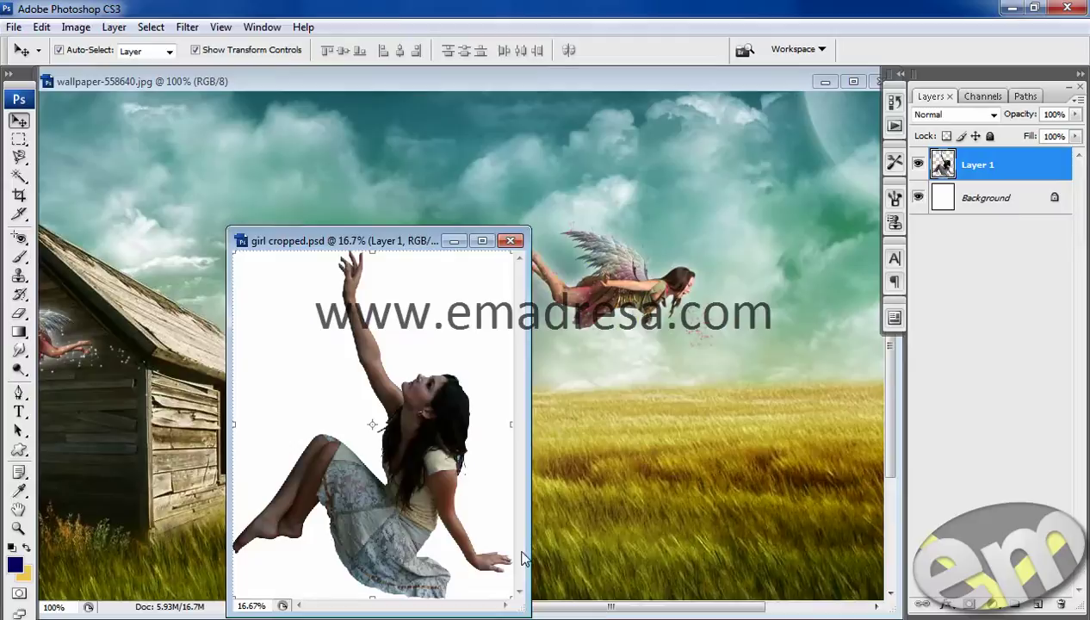
pyautogui.click(484, 608)
pyautogui.click(846, 491)
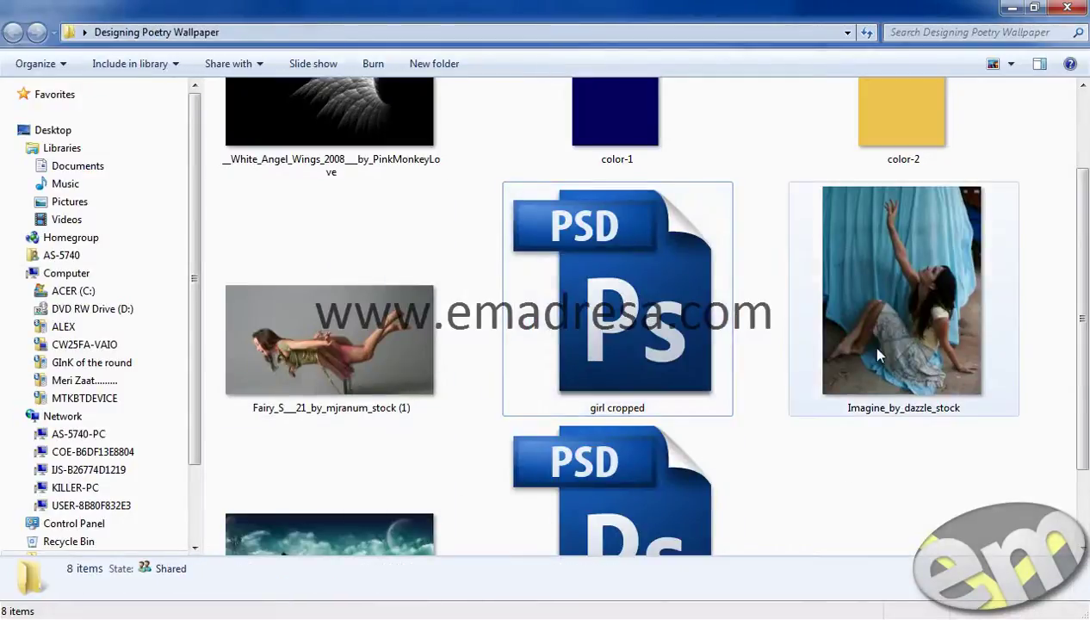
pyautogui.scroll(-2, 791, 405)
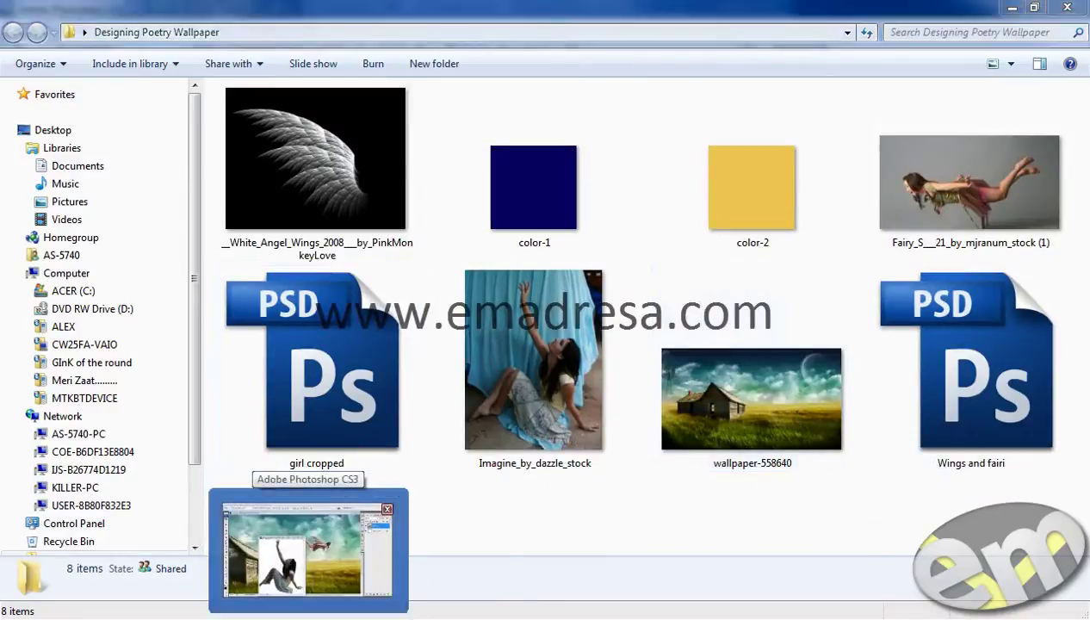
pyautogui.click(306, 538)
pyautogui.moveTo(944, 164); pyautogui.dragTo(656, 308)
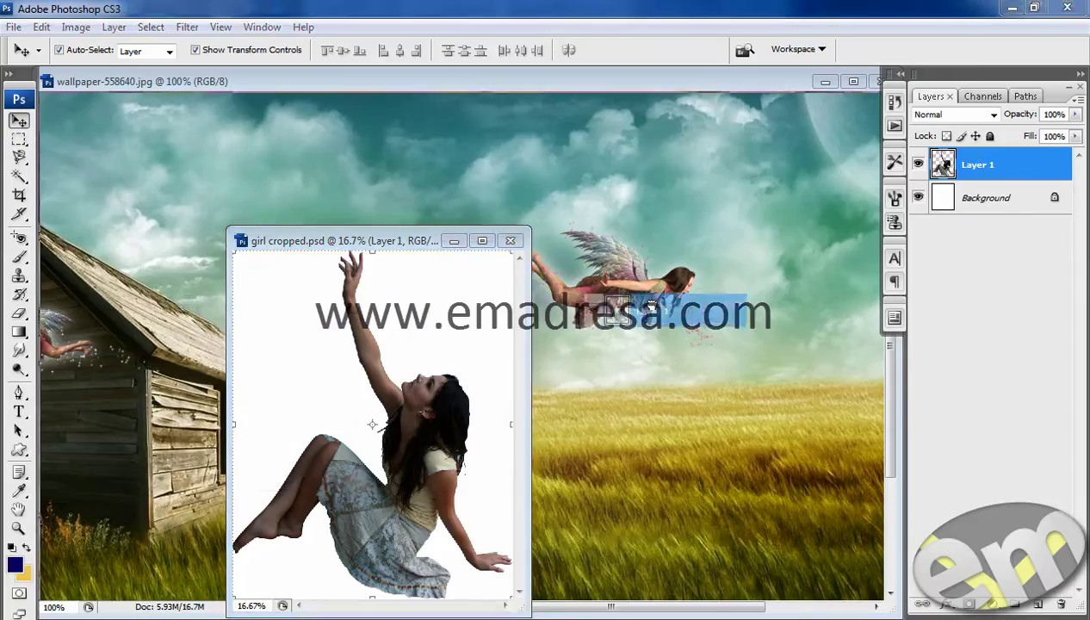
pyautogui.moveTo(818, 233)
pyautogui.mouseDown()
pyautogui.moveTo(723, 540)
pyautogui.moveTo(315, 348)
pyautogui.mouseUp()
# Zoom out to 50% and move the girl up and left over the field
pyautogui.click(18, 528)
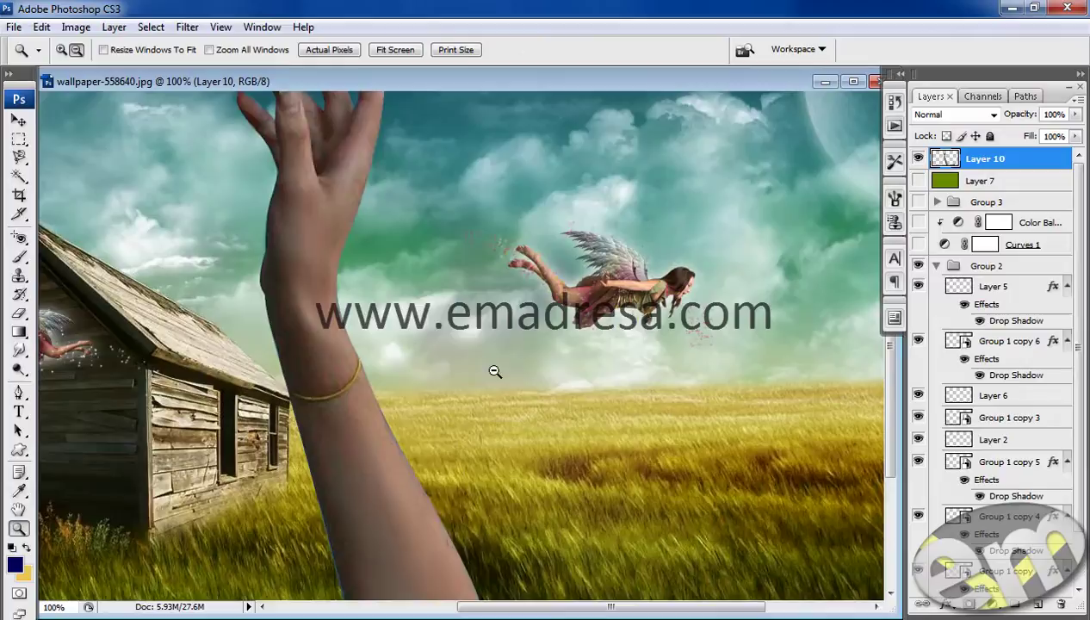
pyautogui.keyDown('alt'); pyautogui.click(476, 371); pyautogui.keyUp('alt')
pyautogui.keyDown('alt'); pyautogui.click(530, 351); pyautogui.keyUp('alt')
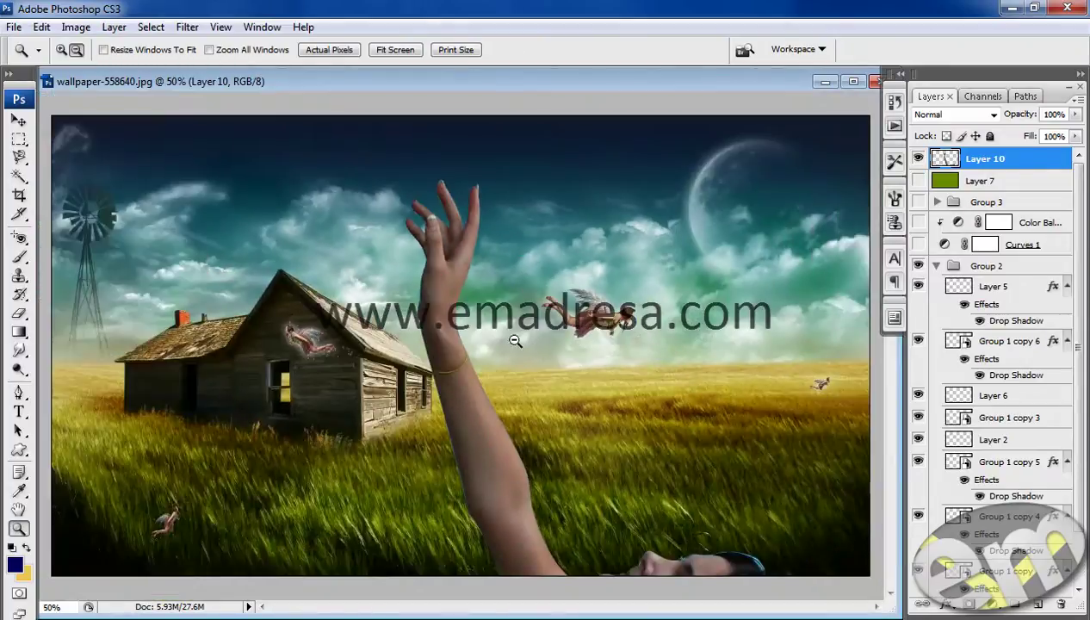
pyautogui.click(20, 120)
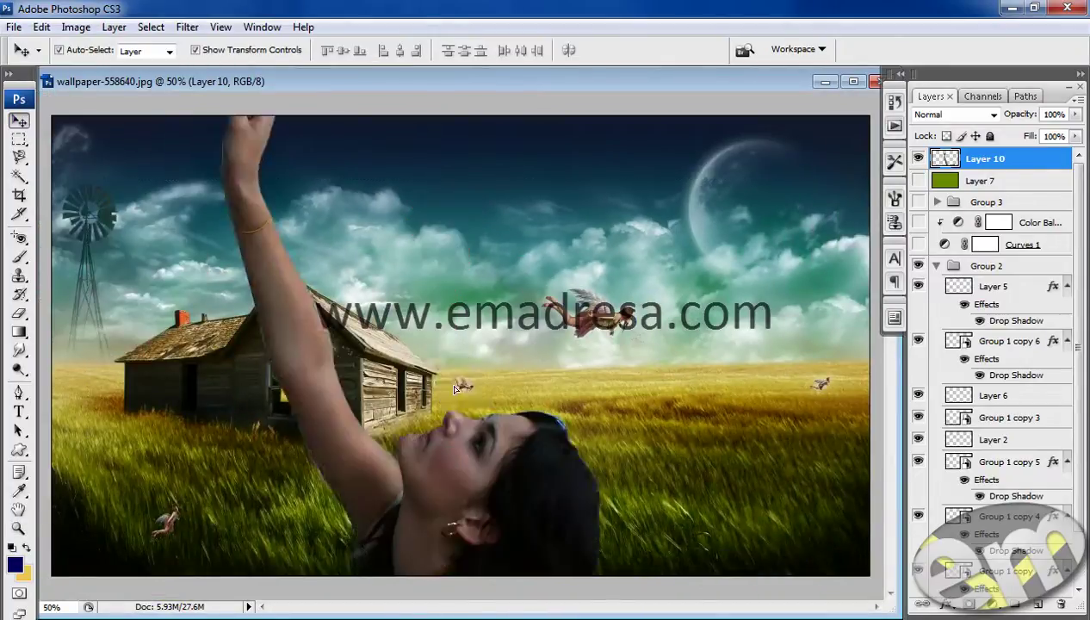
pyautogui.moveTo(677, 566); pyautogui.dragTo(384, 428)
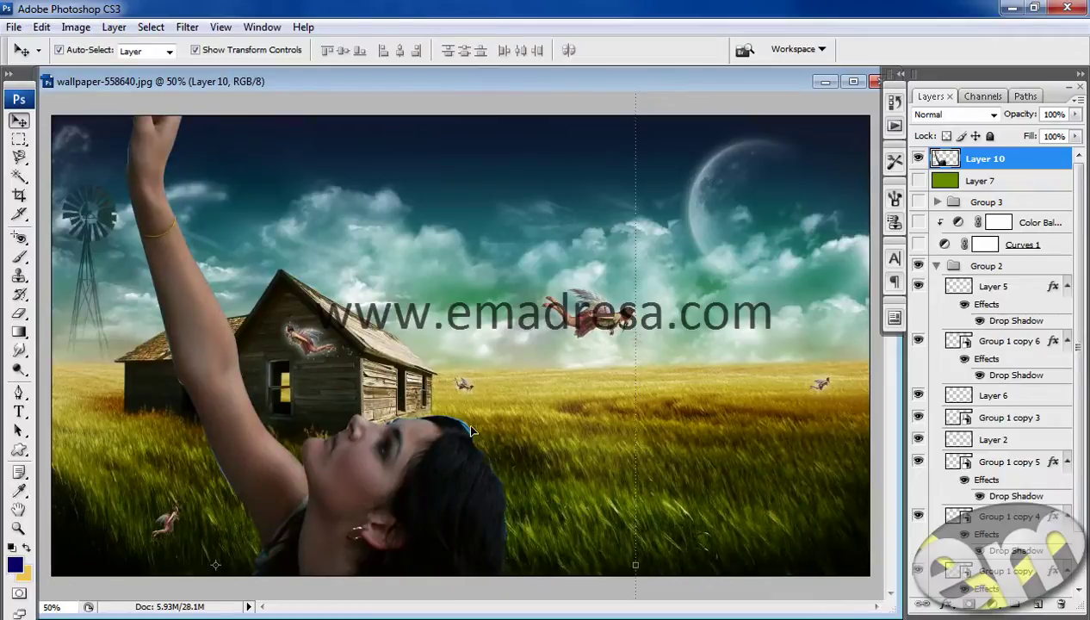
# Nudge the girl right and down and convert her layer to a Smart Object
pyautogui.moveTo(471, 430); pyautogui.dragTo(505, 469)
pyautogui.rightClick(1037, 163)
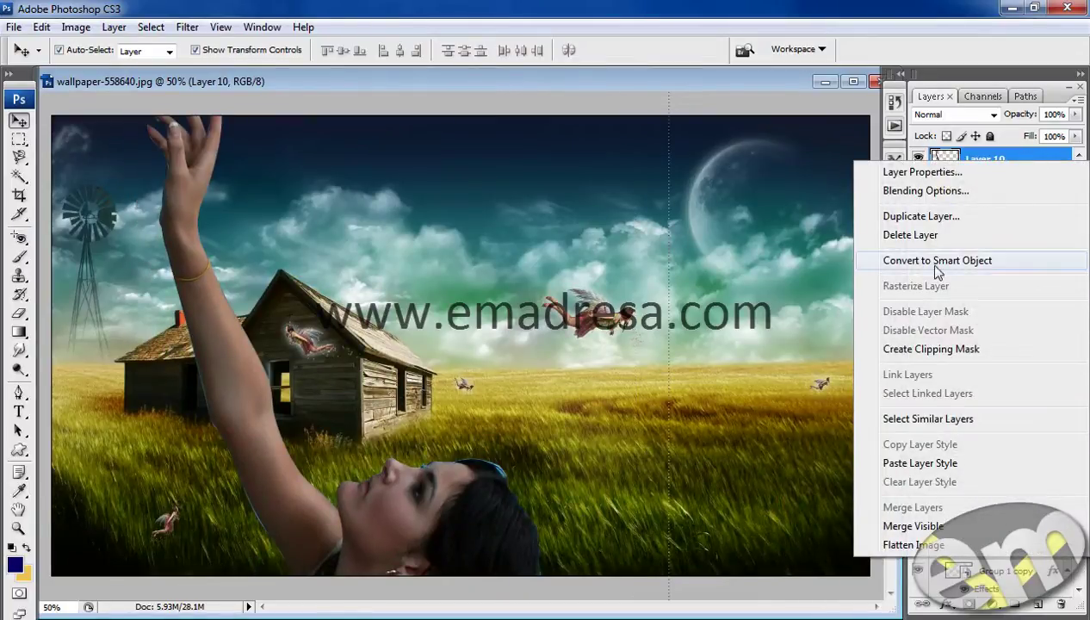
pyautogui.click(920, 262)
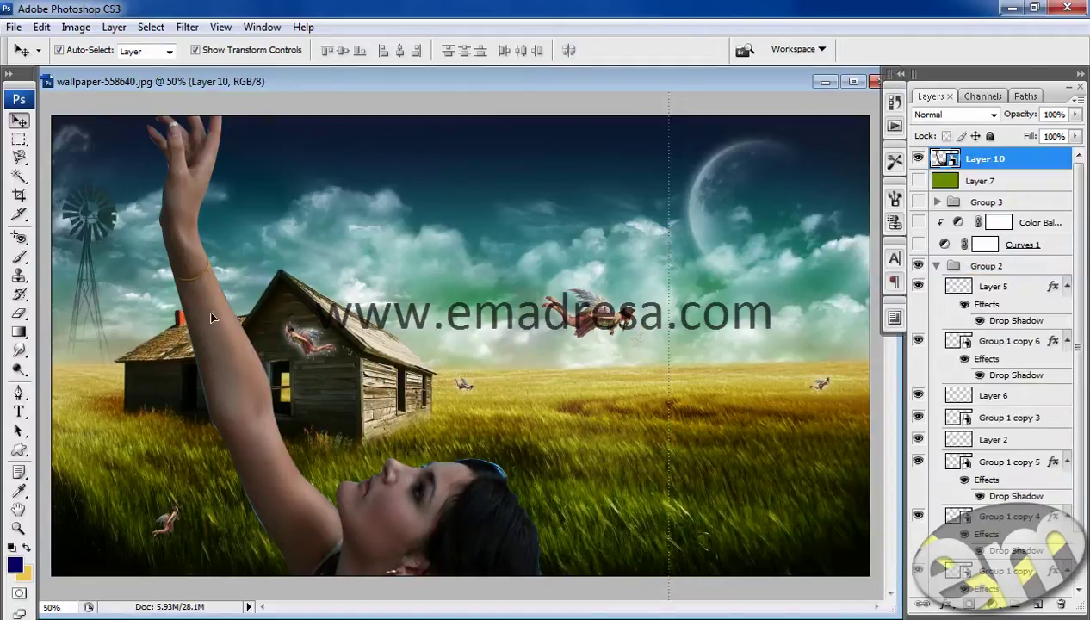
# Scale the girl to under half size and move her to the field's right side
pyautogui.moveTo(190, 181); pyautogui.dragTo(191, 220)
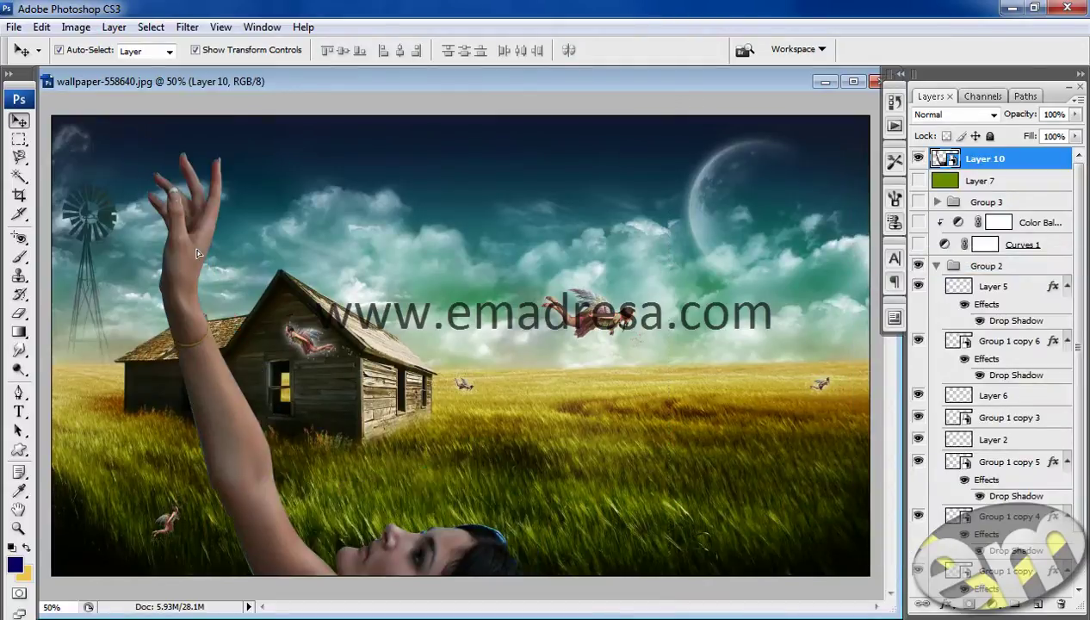
pyautogui.click(669, 153)
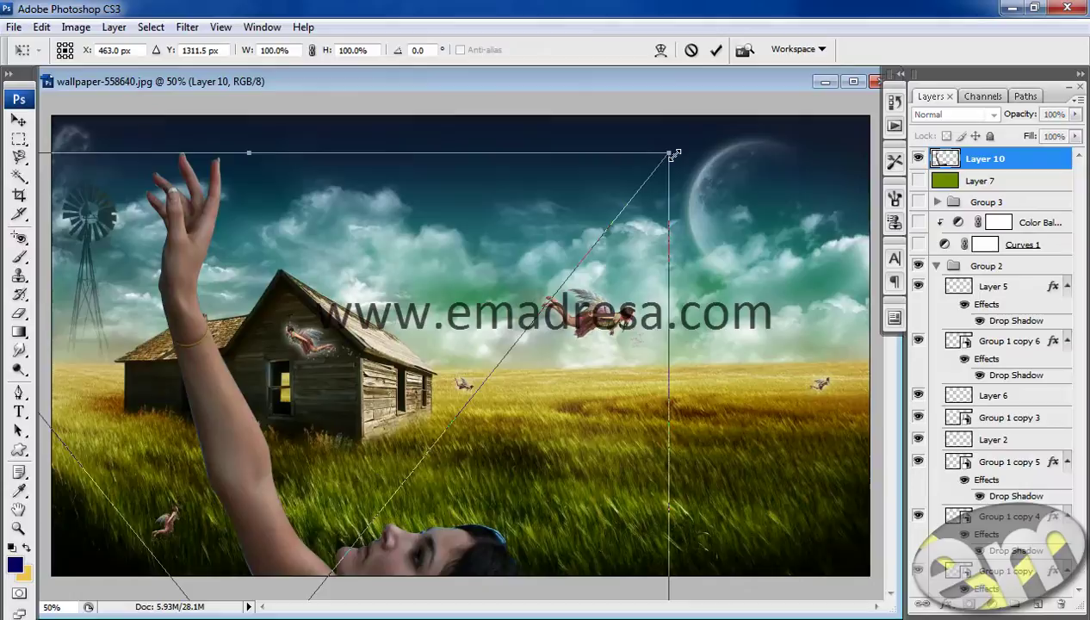
pyautogui.moveTo(675, 155); pyautogui.dragTo(442, 438)
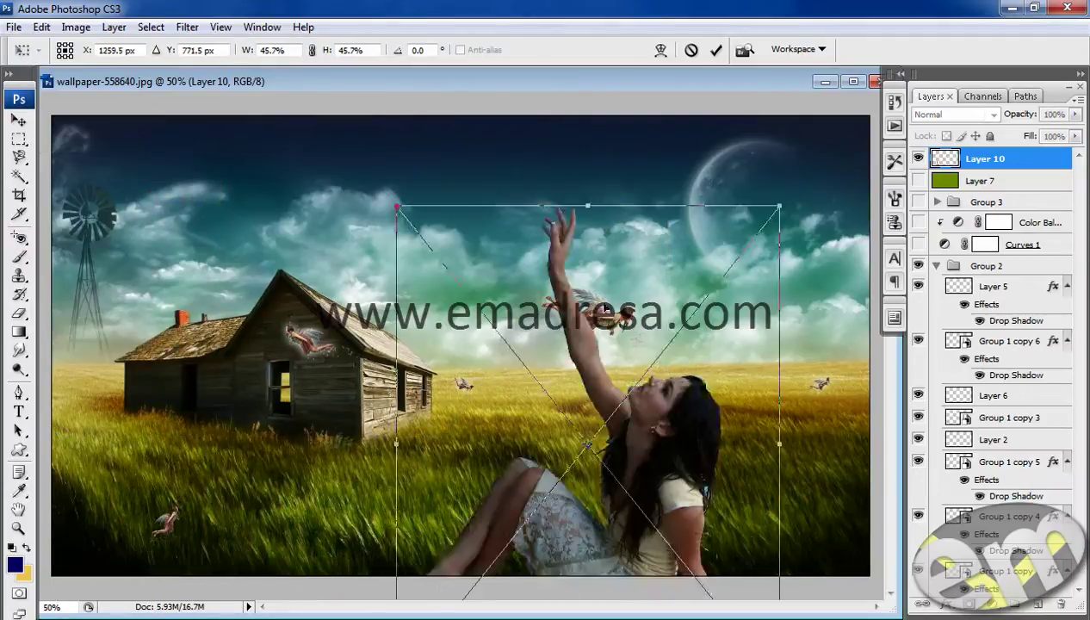
pyautogui.moveTo(241, 563); pyautogui.dragTo(619, 279)
pyautogui.moveTo(823, 152); pyautogui.dragTo(740, 272)
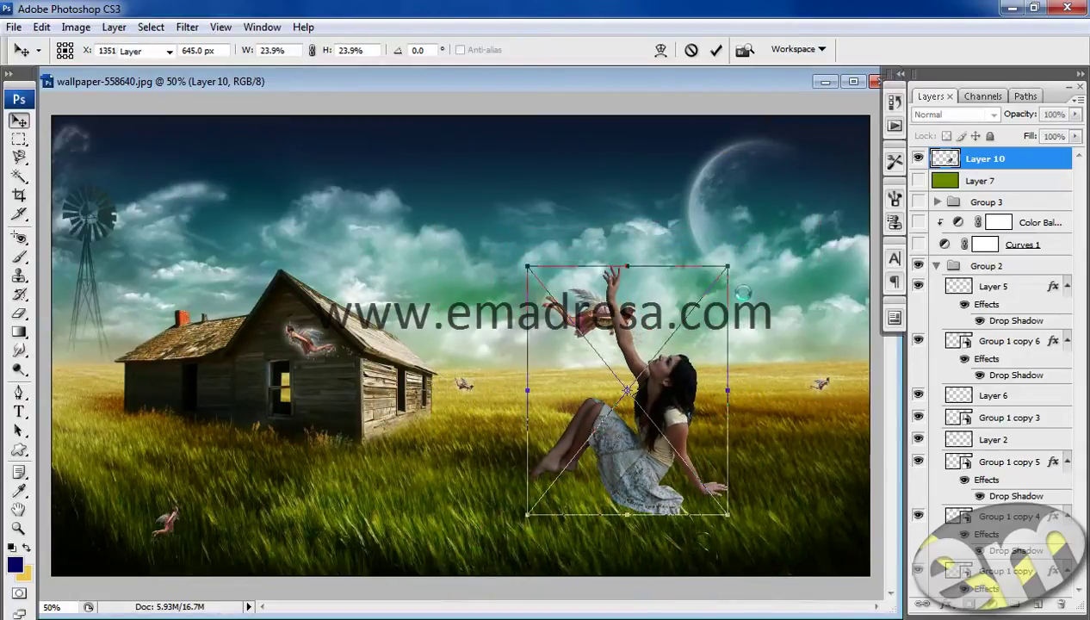
pyautogui.press('Return')
# Shrink the girl slightly more and nudge her so her hand reaches the fairy
pyautogui.moveTo(661, 390); pyautogui.dragTo(700, 420)
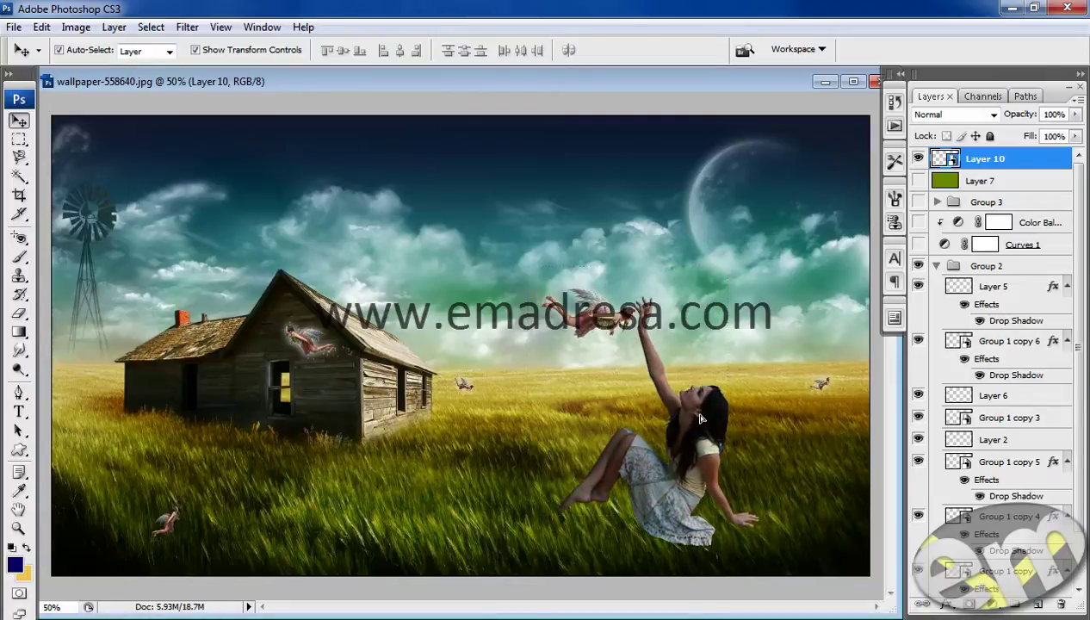
pyautogui.hotkey('ctrl', 't')
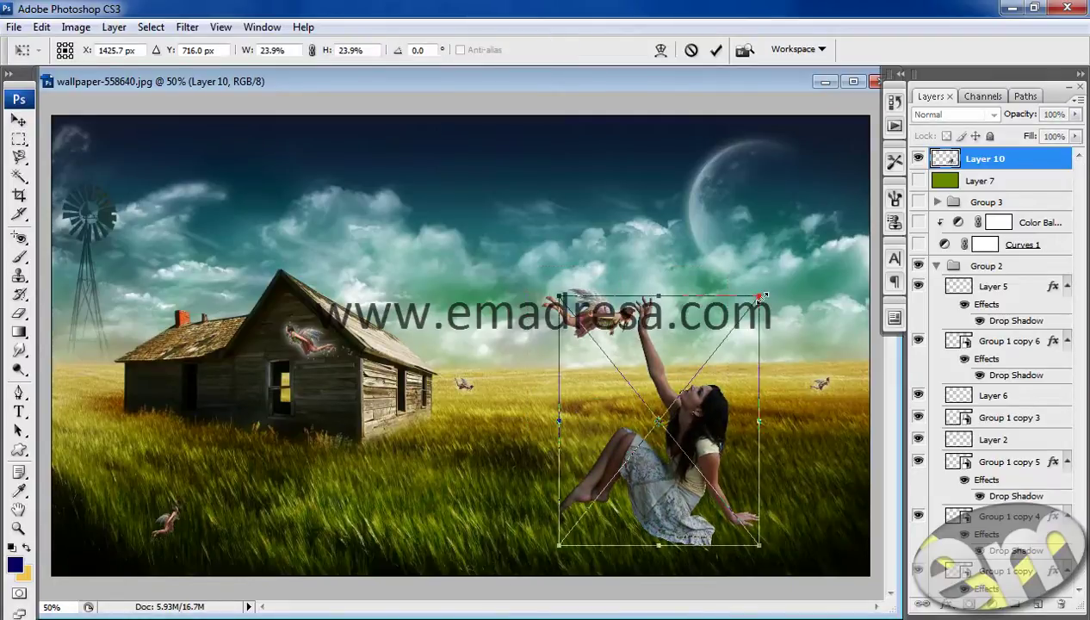
pyautogui.moveTo(762, 295); pyautogui.dragTo(747, 334)
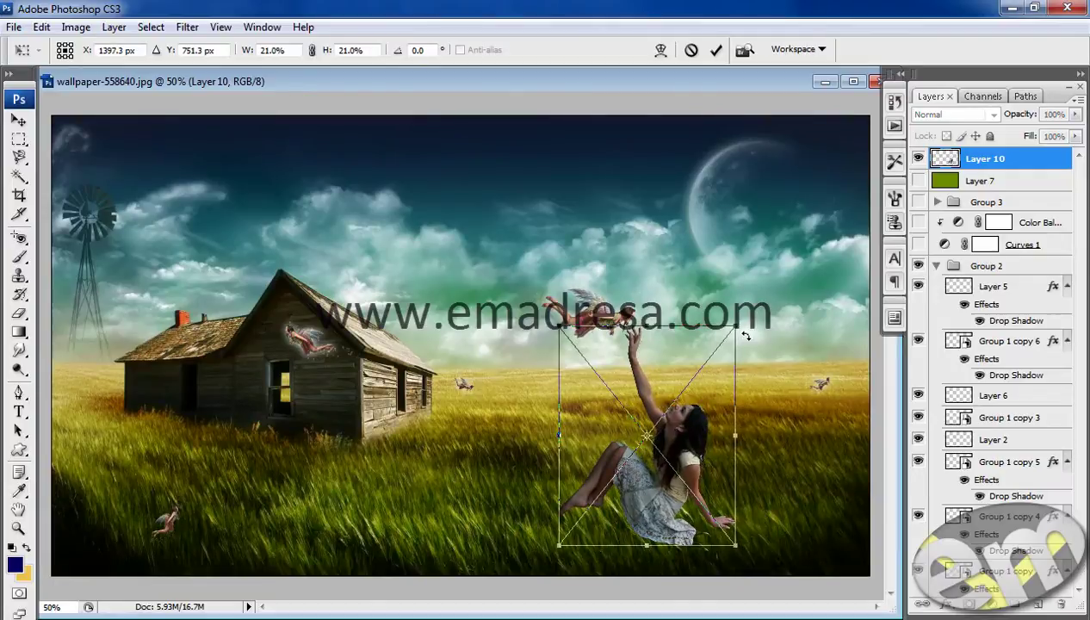
pyautogui.press('Return')
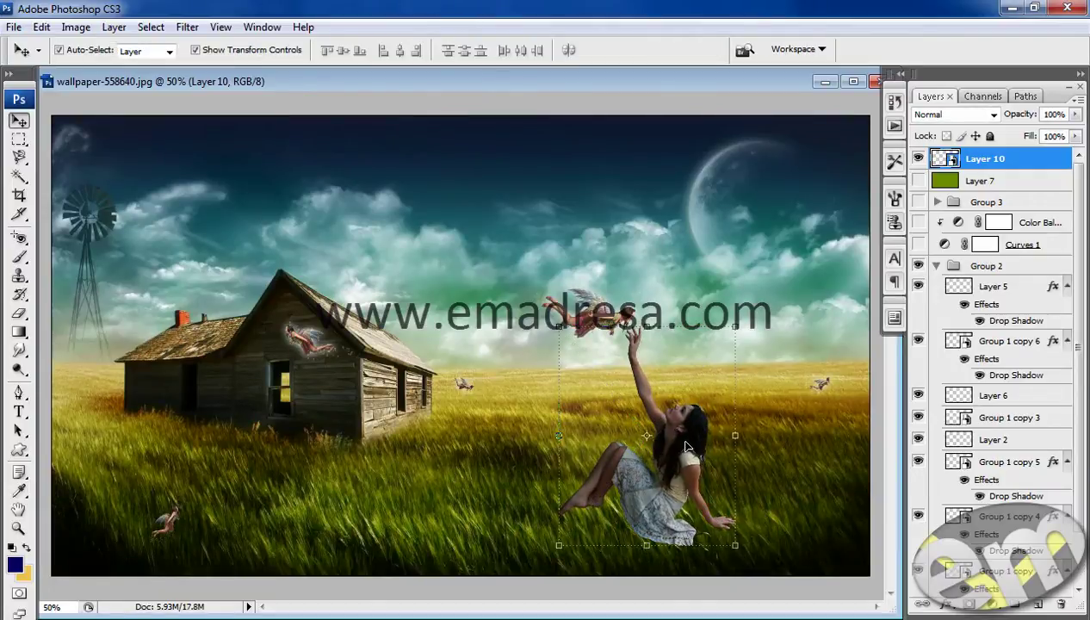
pyautogui.moveTo(687, 445); pyautogui.dragTo(692, 440)
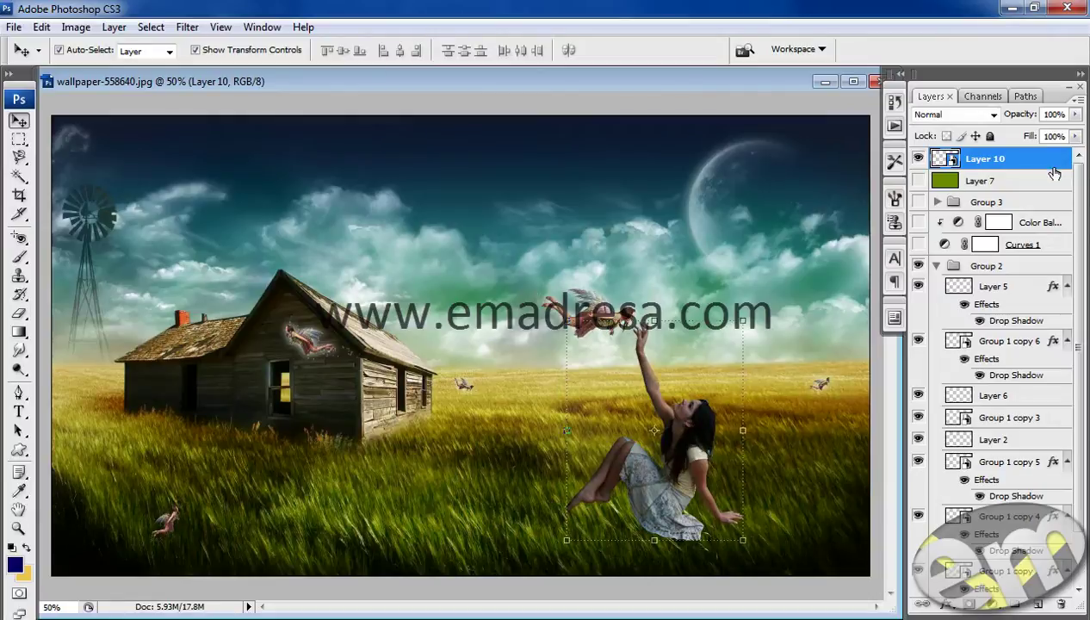
# Rename Layer 10 to 'Model' and rasterize it
pyautogui.doubleClick(987, 160)
pyautogui.write('Model')
pyautogui.press('Return')
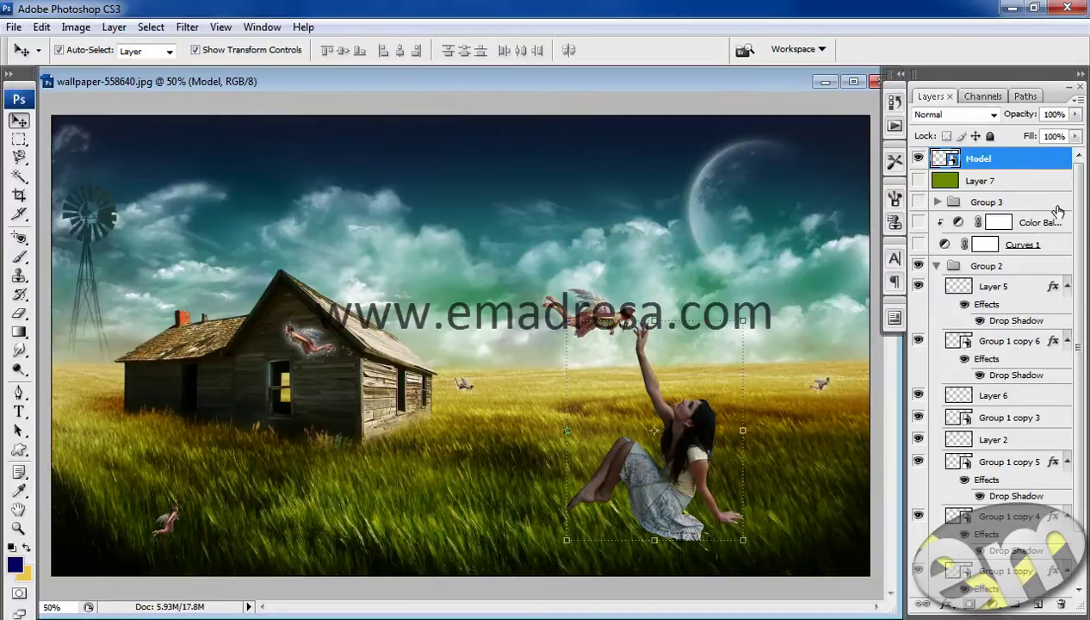
pyautogui.rightClick(1032, 164)
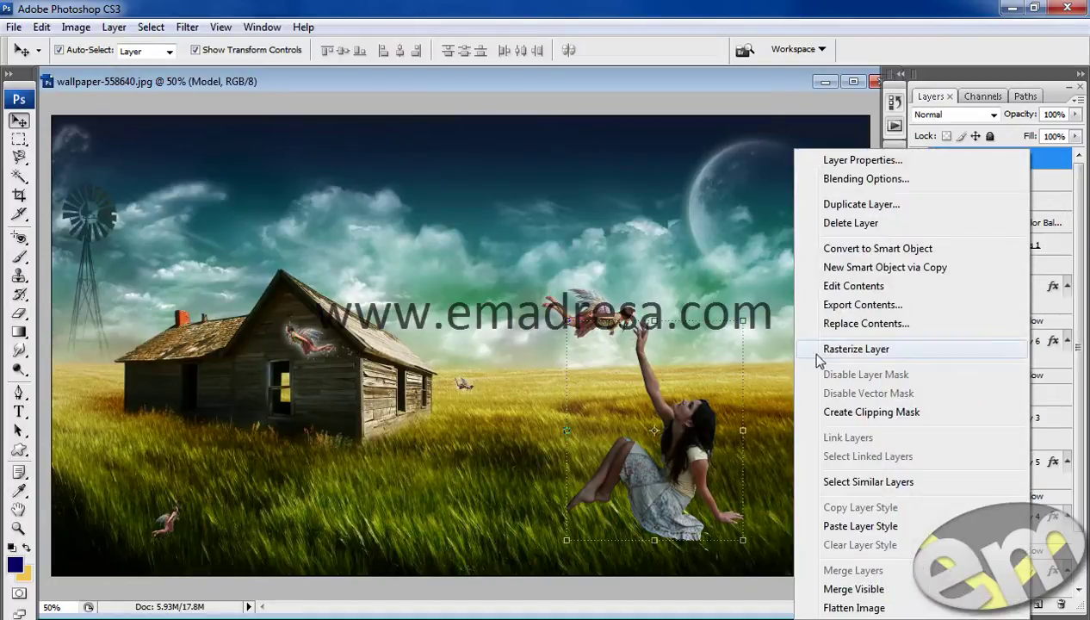
pyautogui.click(855, 354)
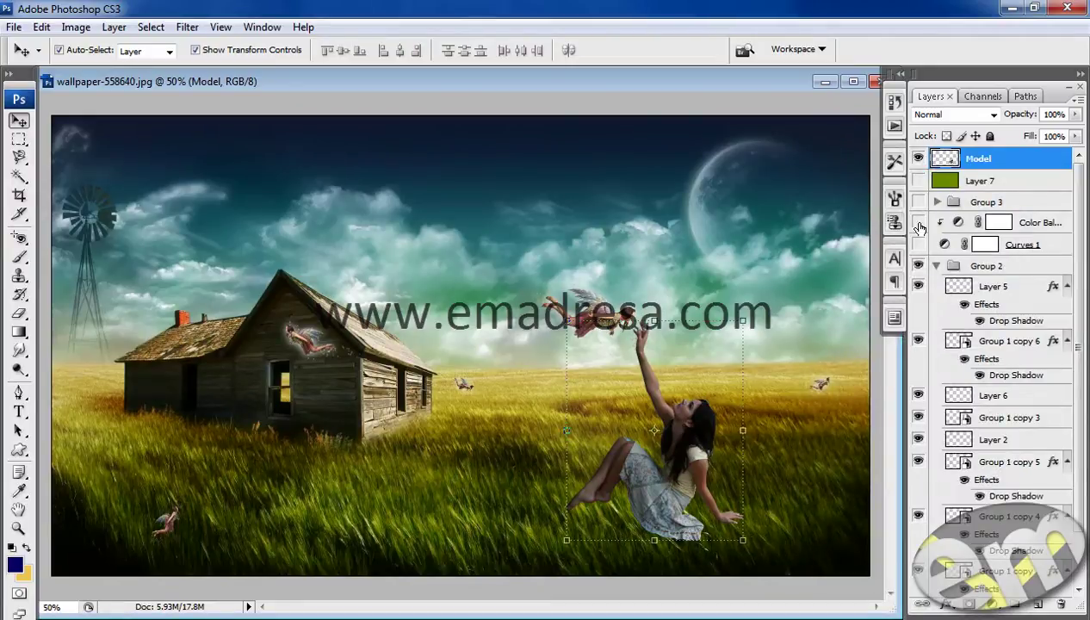
# Load the girl's outline as a selection and contract it slightly
pyautogui.keyDown('ctrl'); pyautogui.click(948, 160); pyautogui.keyUp('ctrl')
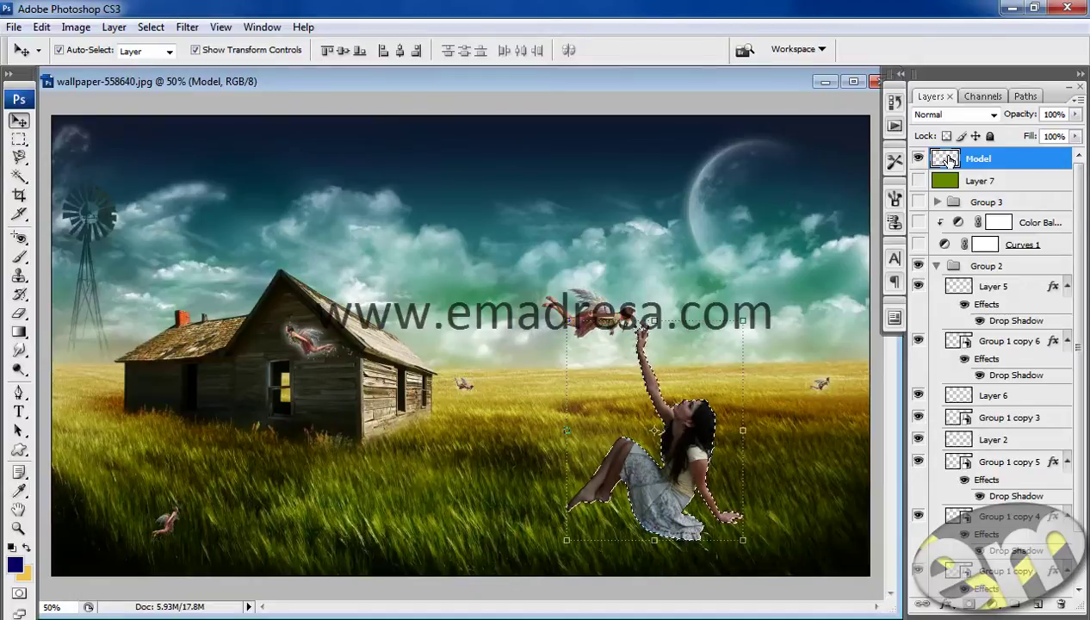
pyautogui.click(152, 26)
pyautogui.moveTo(165, 215)
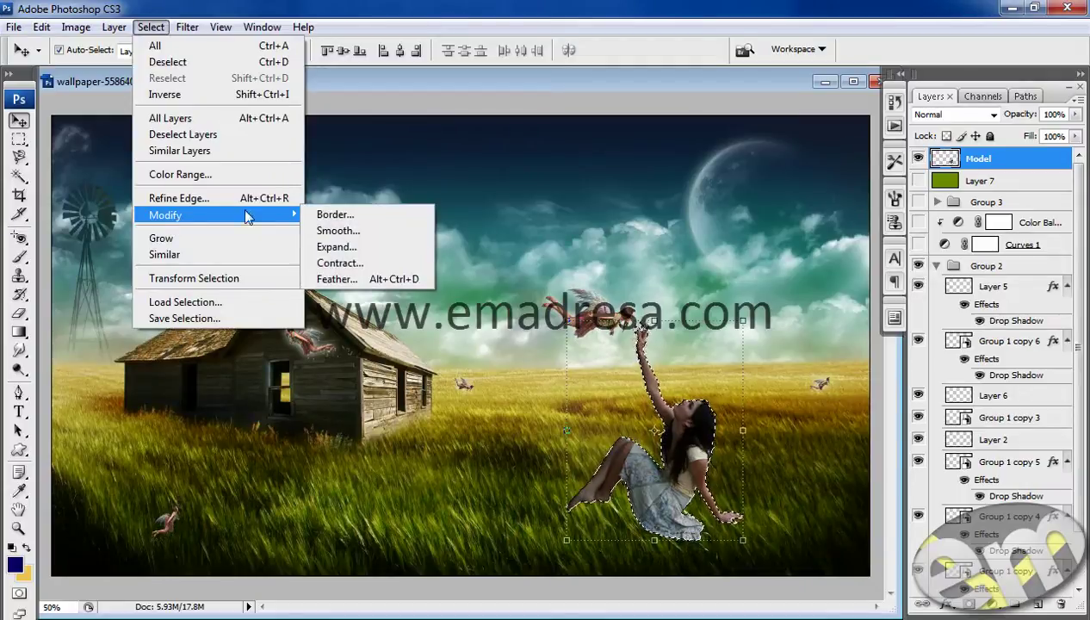
pyautogui.click(359, 262)
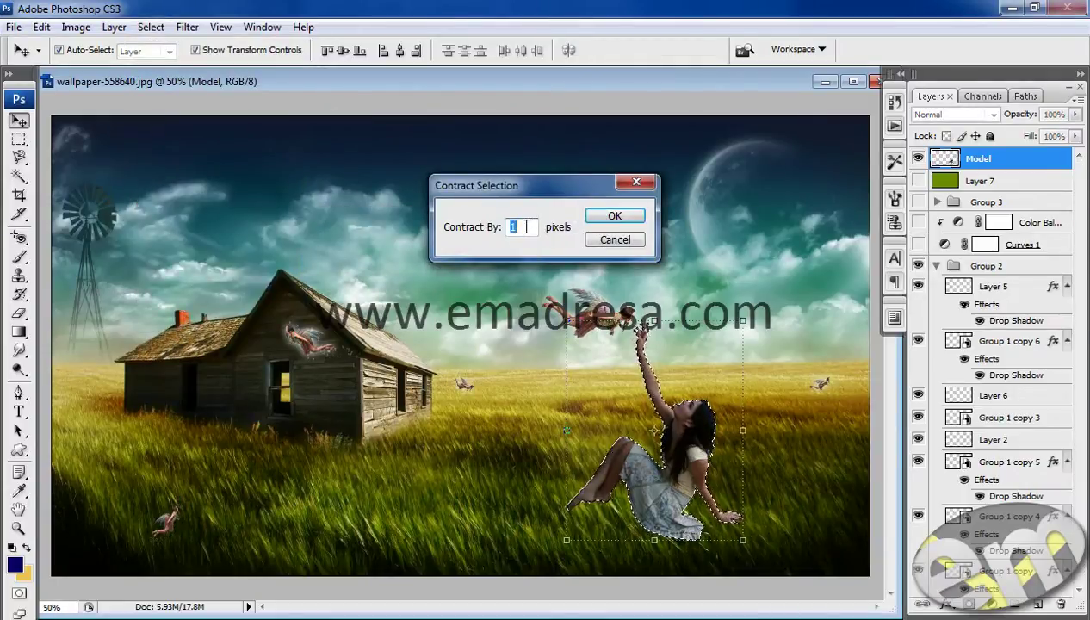
pyautogui.click(614, 215)
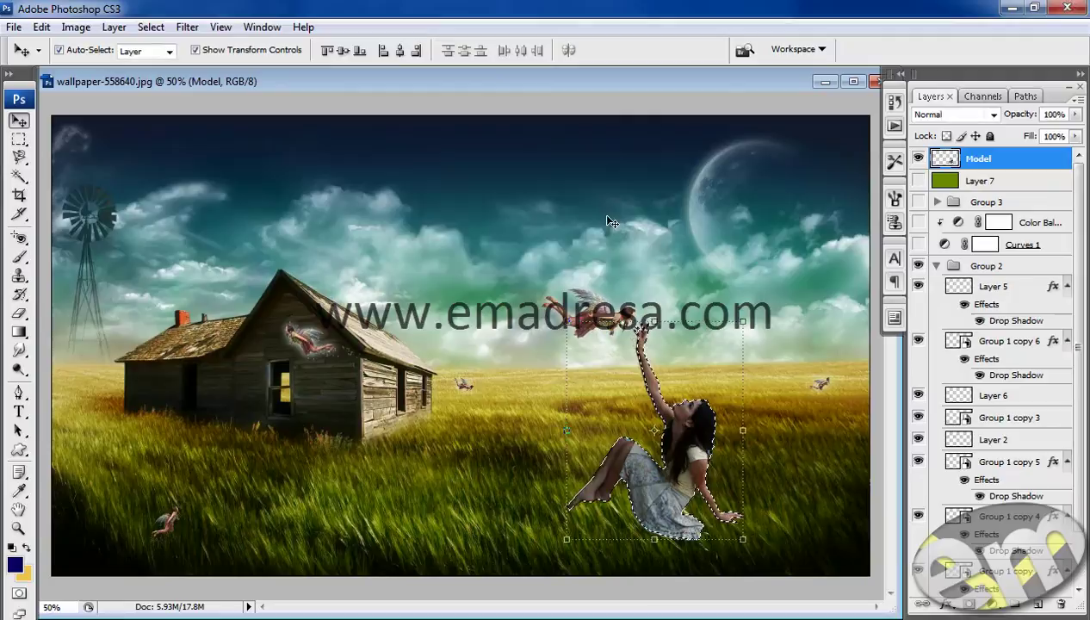
# Feather the girl's selection by 5 px
pyautogui.click(154, 29)
pyautogui.moveTo(165, 216)
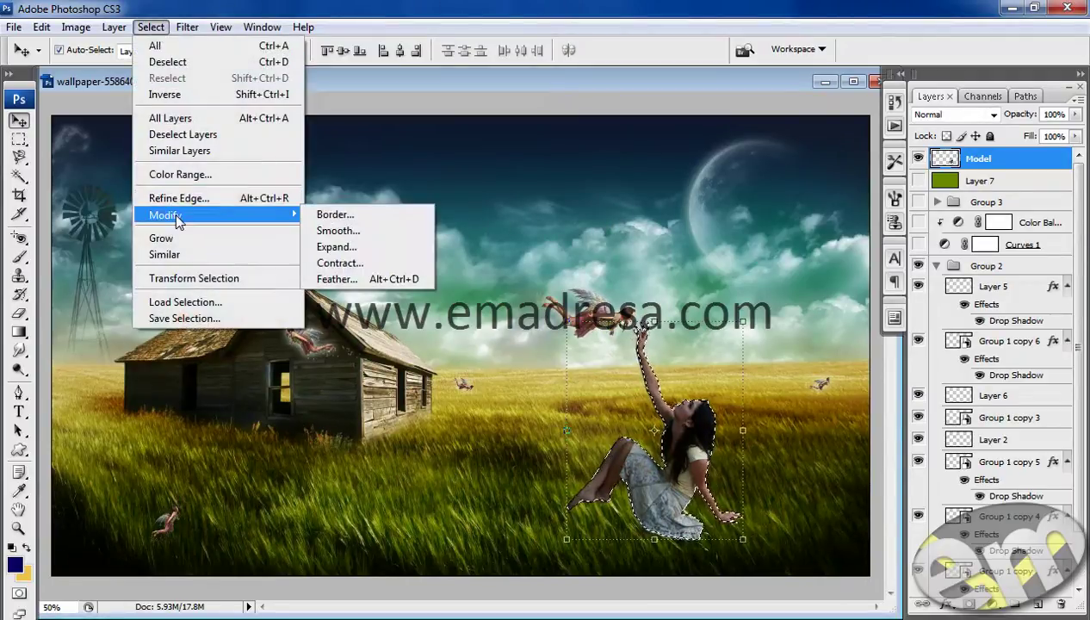
pyautogui.click(357, 279)
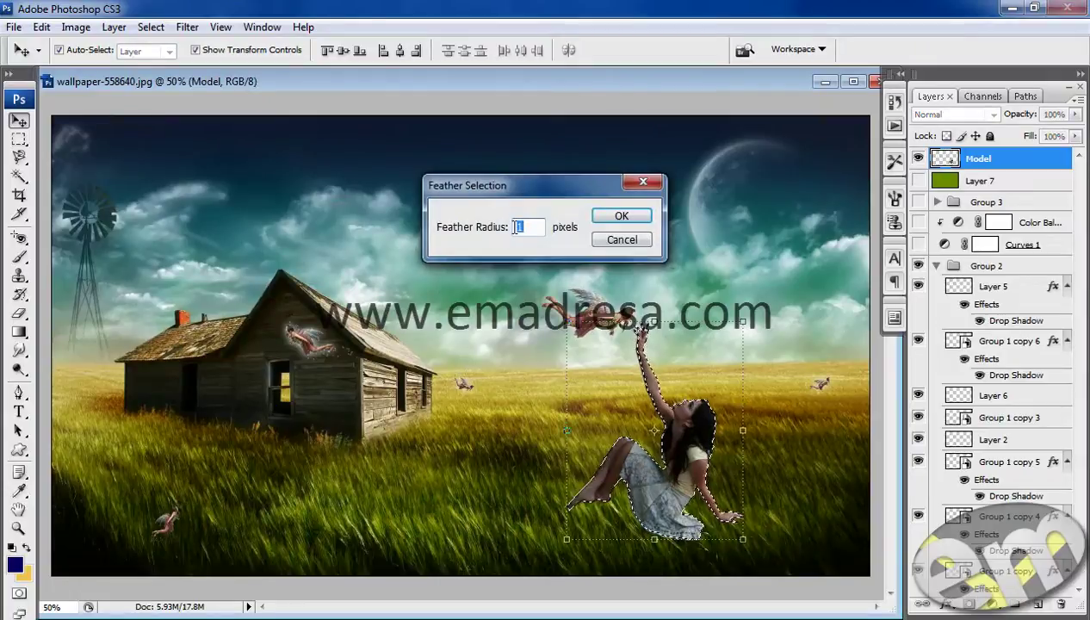
pyautogui.write('5')
pyautogui.click(614, 216)
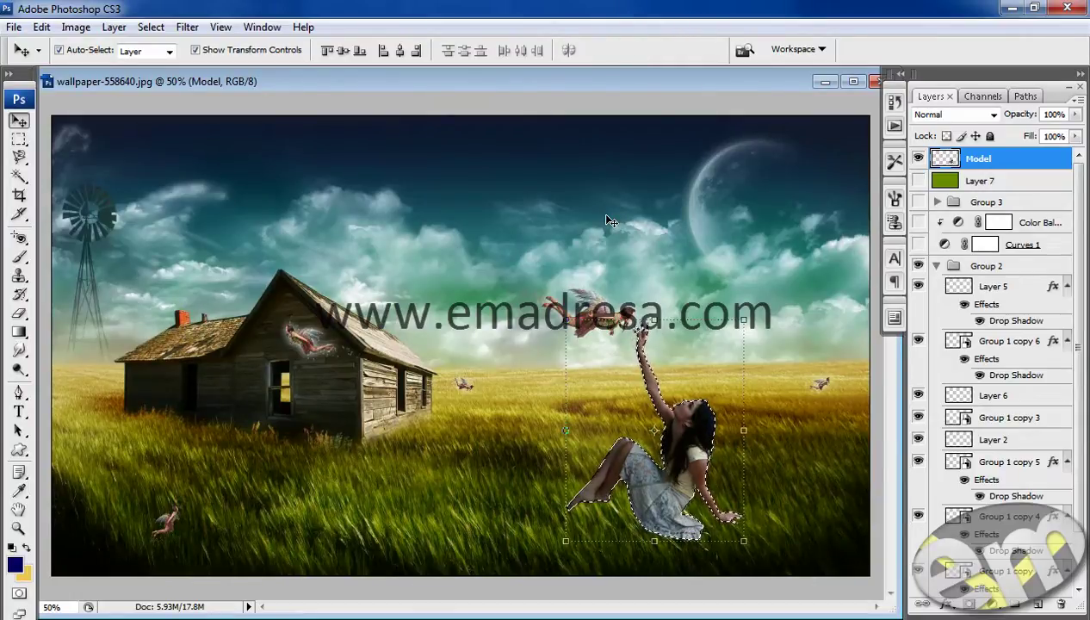
# Invert the selection around the girl, then deselect
pyautogui.hotkey('ctrl', 'shift', 'i')
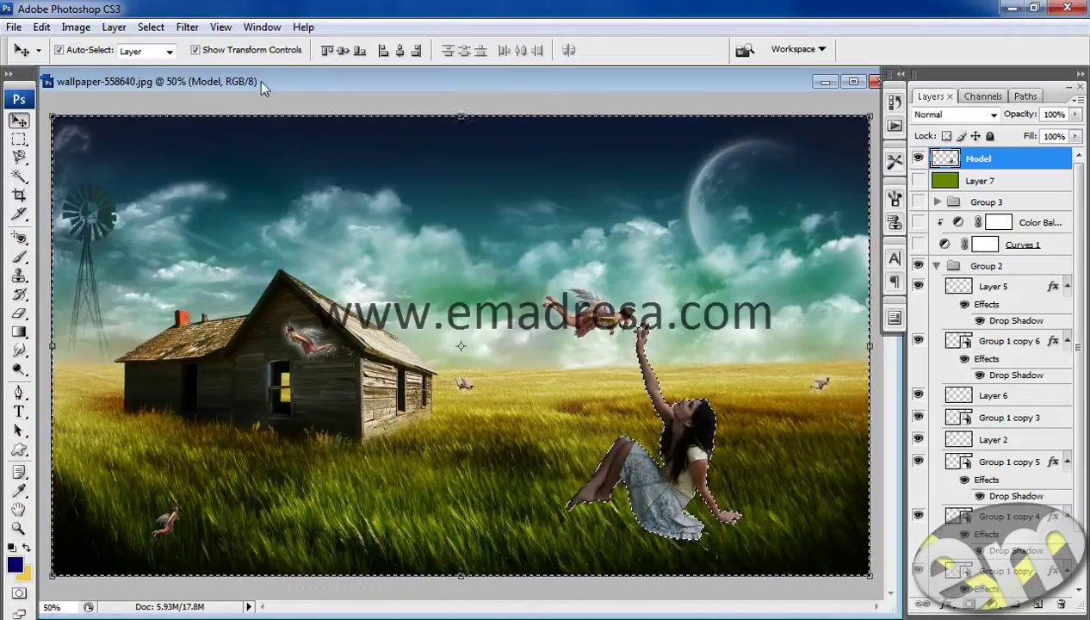
pyautogui.click(149, 29)
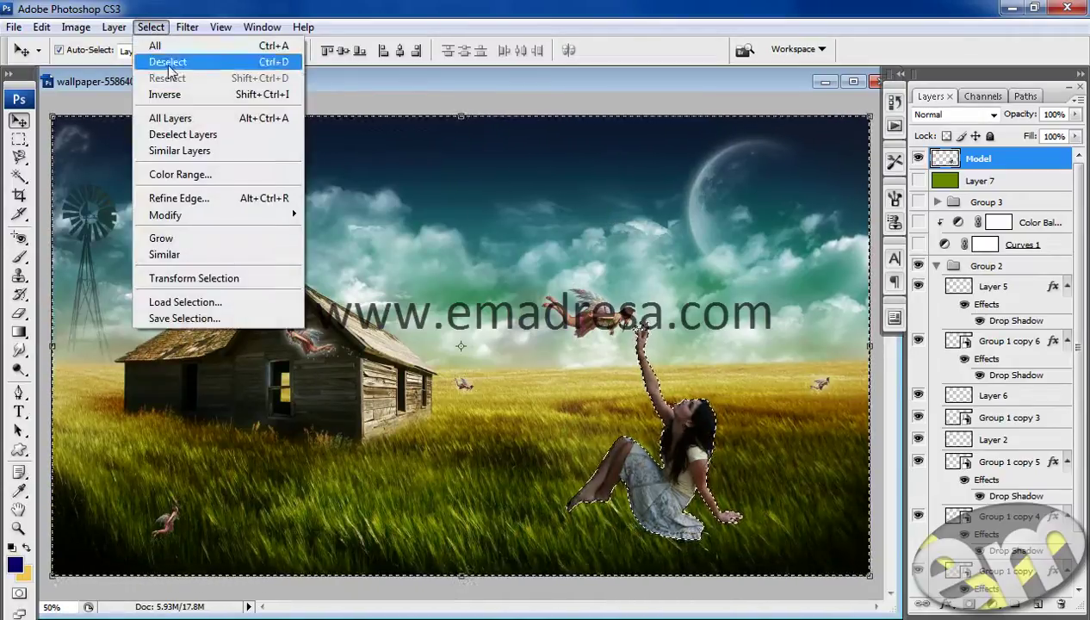
pyautogui.click(374, 87)
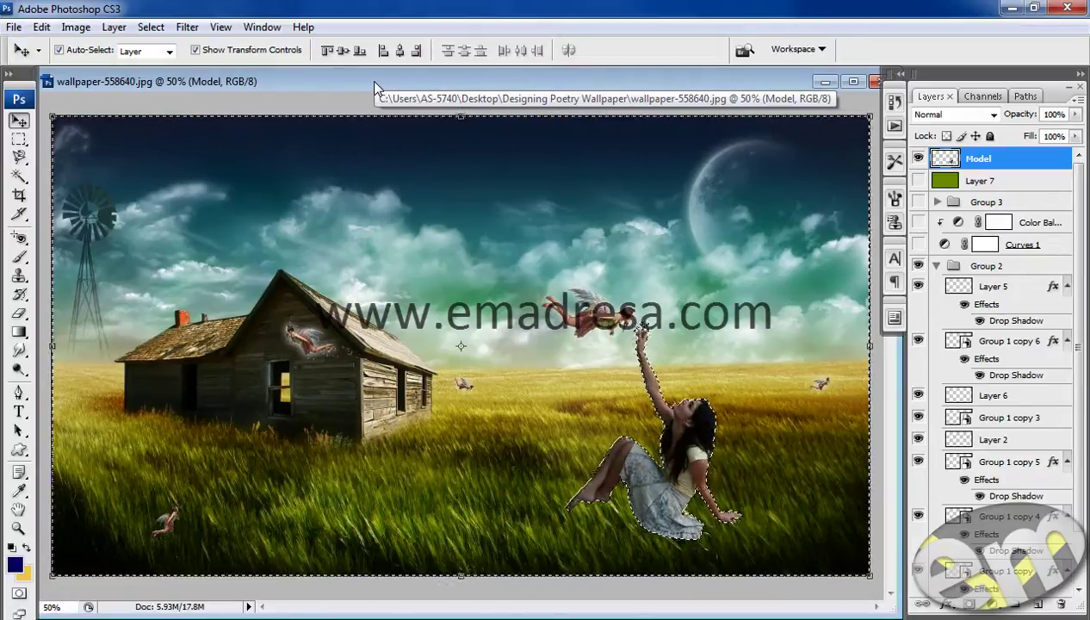
pyautogui.hotkey('ctrl', 'd')
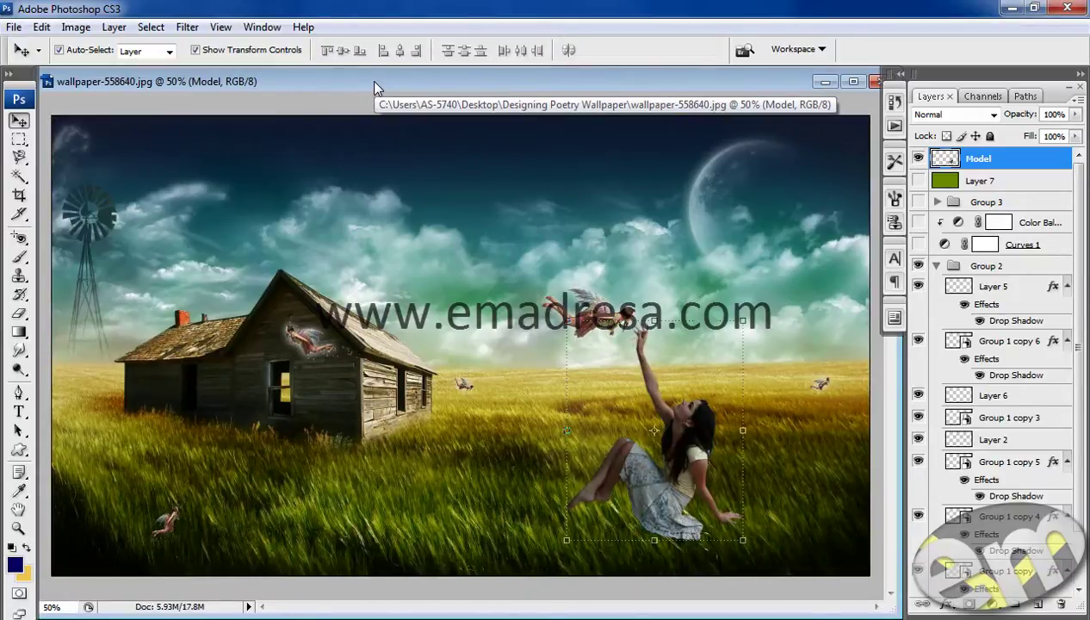
# Go to actual pixels, scroll to the girl and magnify her shoulder to 400%
pyautogui.click(19, 528)
pyautogui.click(330, 49)
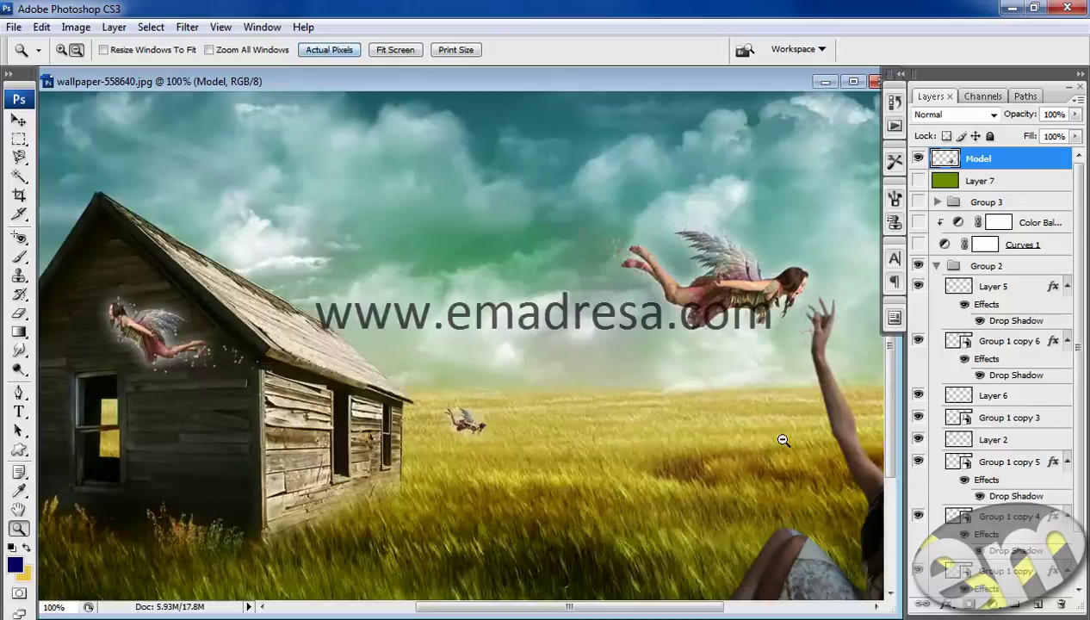
pyautogui.moveTo(618, 606); pyautogui.dragTo(704, 607)
pyautogui.scroll(-2, 724, 476)
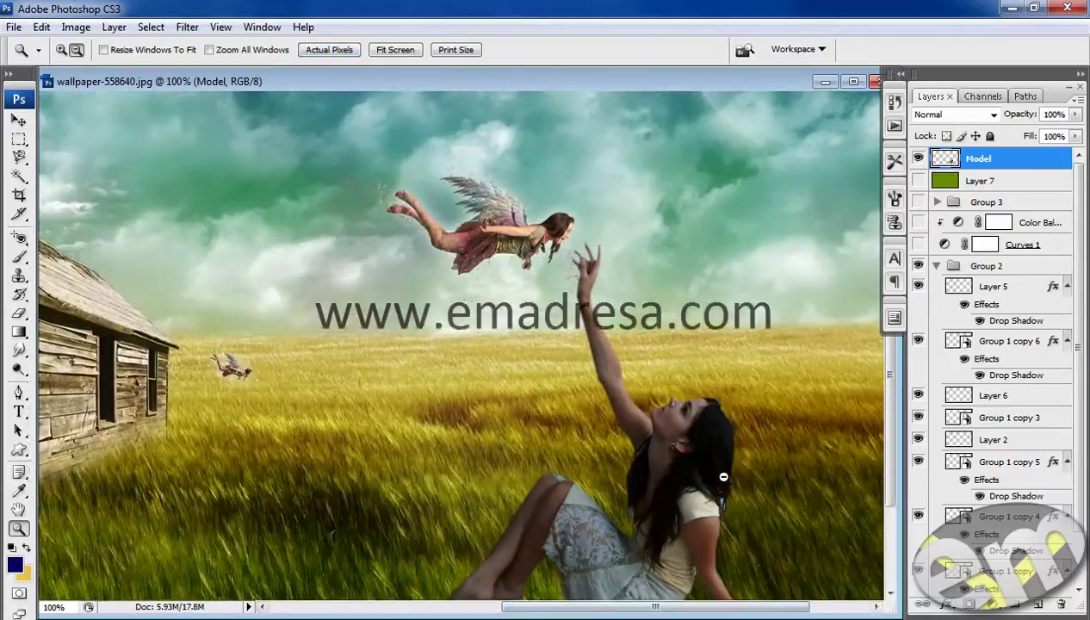
pyautogui.scroll(-1, 723, 476)
pyautogui.scroll(-1, 720, 457)
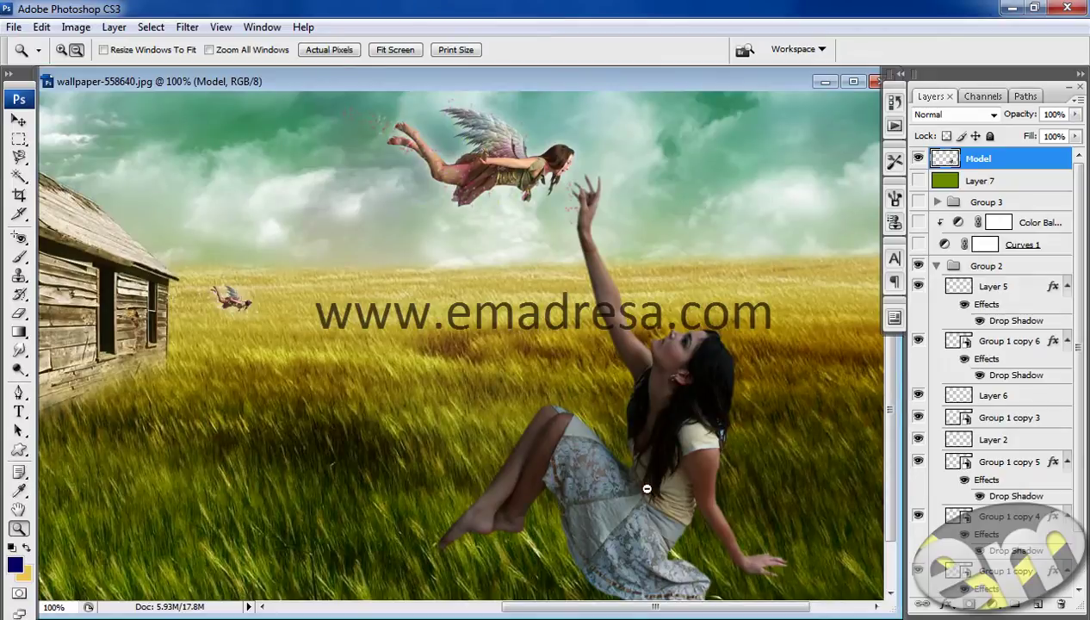
pyautogui.scroll(-1, 646, 489)
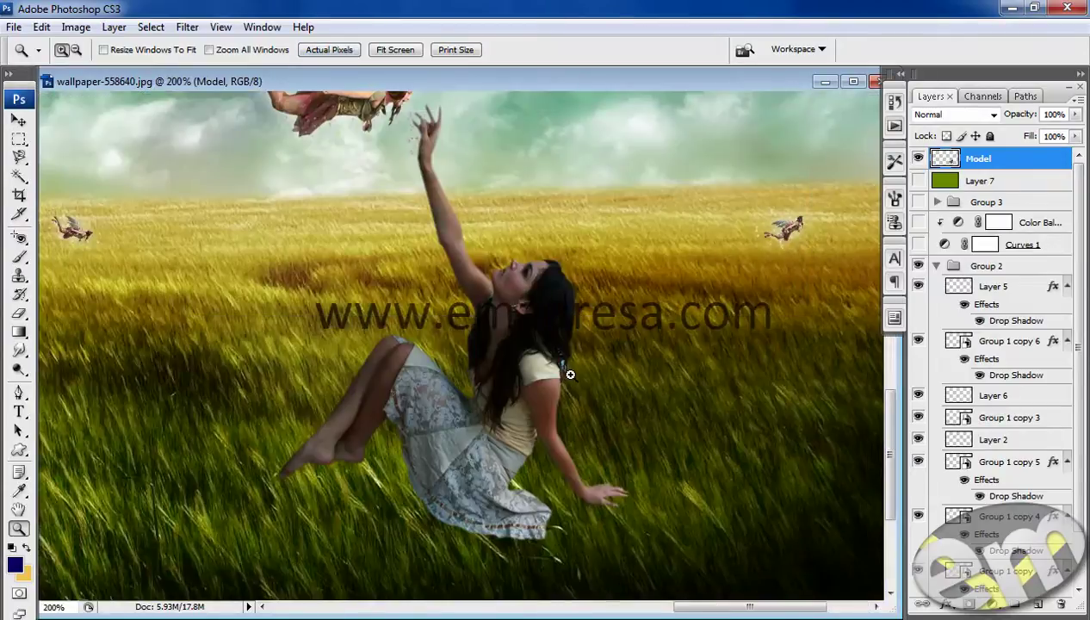
pyautogui.click(469, 353)
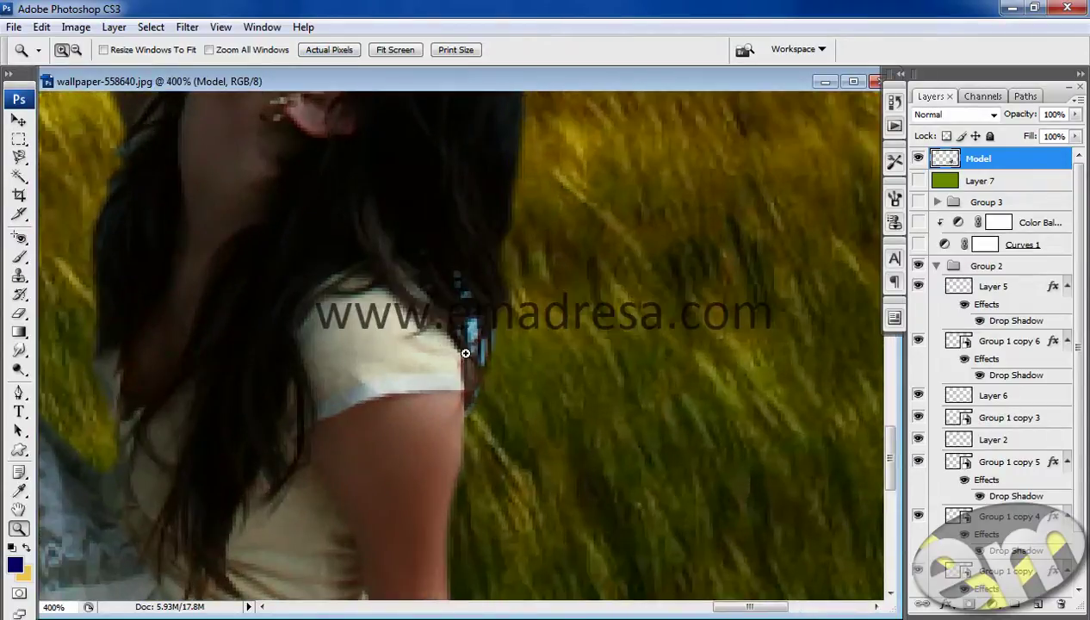
# Magic Wand the four stray blue fringe patches by the girl's hair and shoulder, then deselect
pyautogui.moveTo(19, 177); pyautogui.dragTo(71, 196)
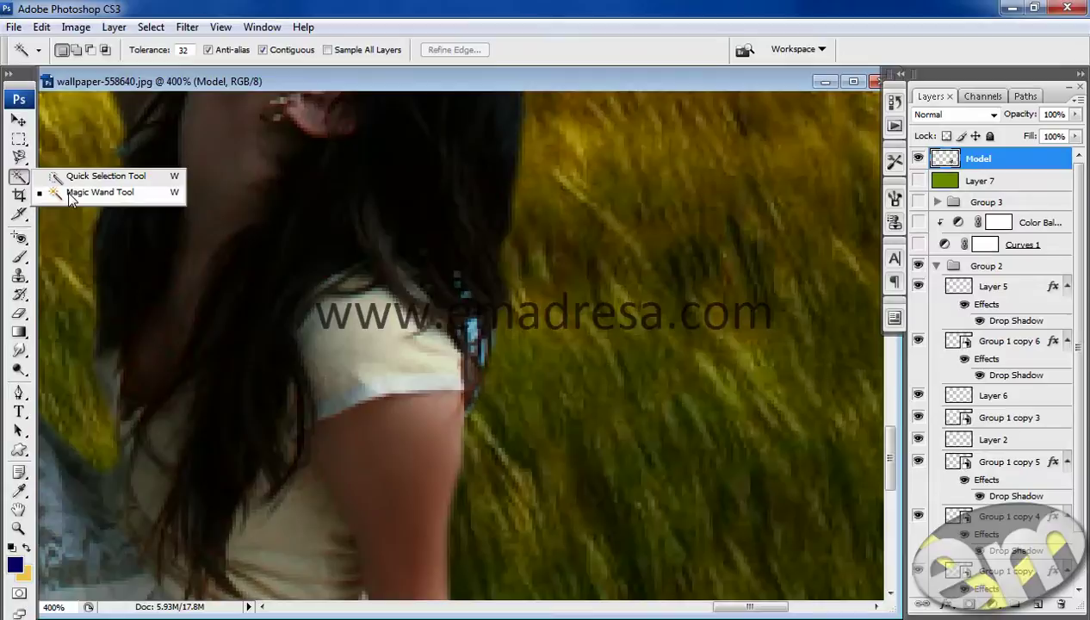
pyautogui.click(69, 192)
pyautogui.click(473, 330)
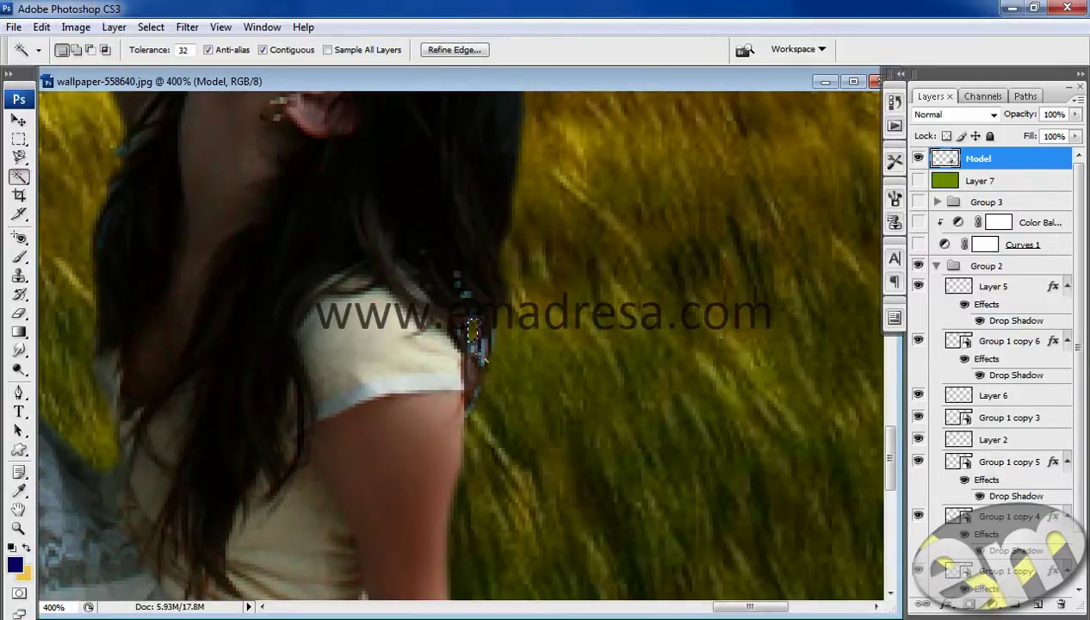
pyautogui.keyDown('shift'); pyautogui.click(493, 343); pyautogui.keyUp('shift')
pyautogui.click(463, 329)
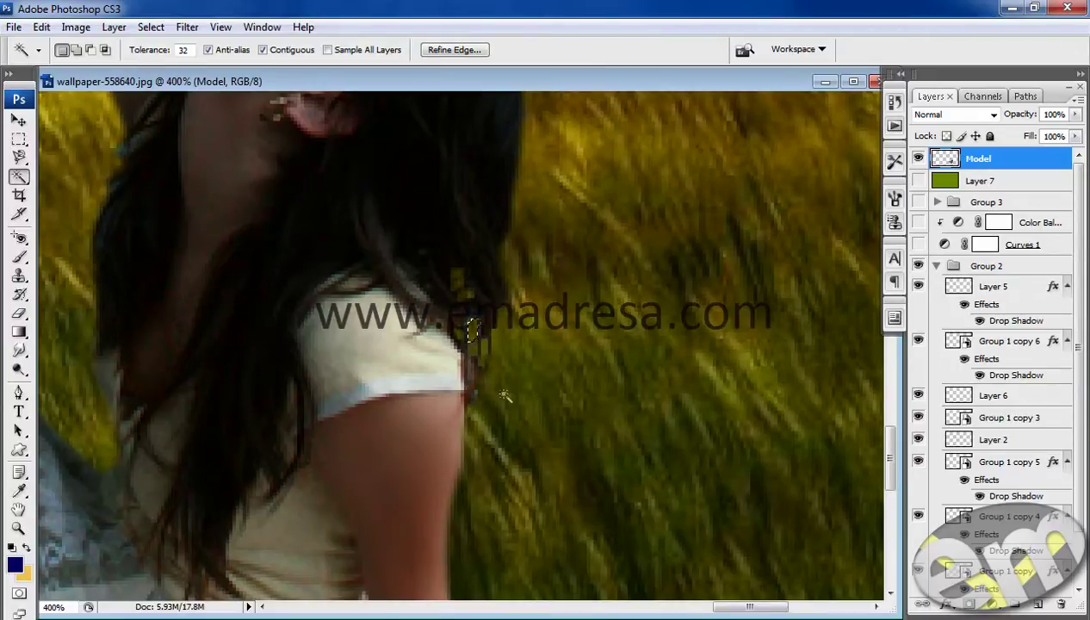
pyautogui.click(472, 389)
pyautogui.hotkey('ctrl', 'd')
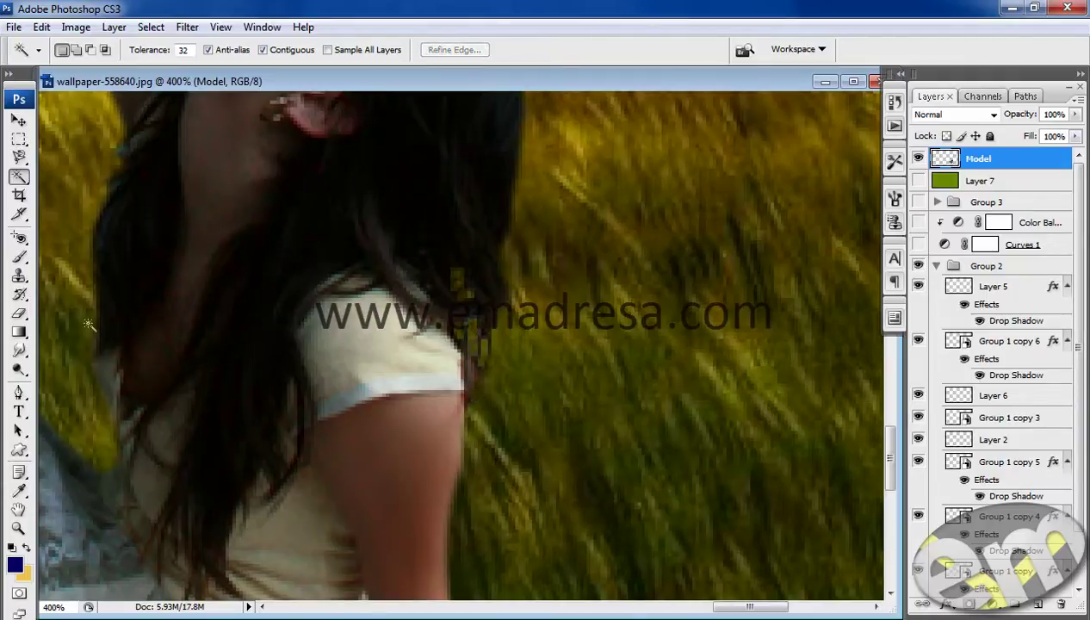
pyautogui.click(26, 357)
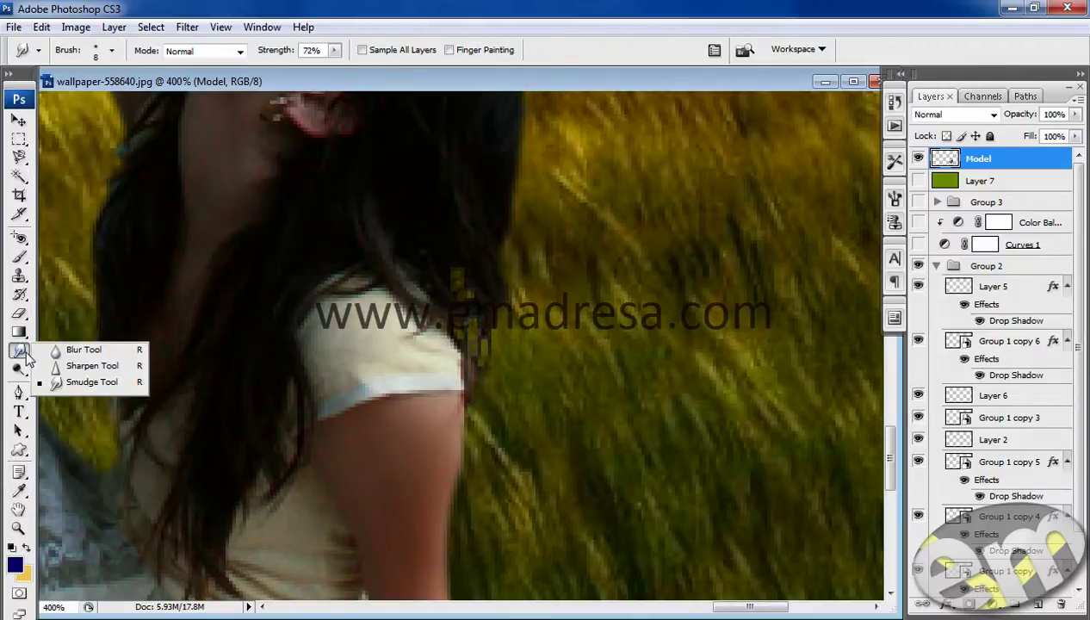
# Switch to the Blur tool with a 7 px brush
pyautogui.click(55, 350)
pyautogui.rightClick(499, 340)
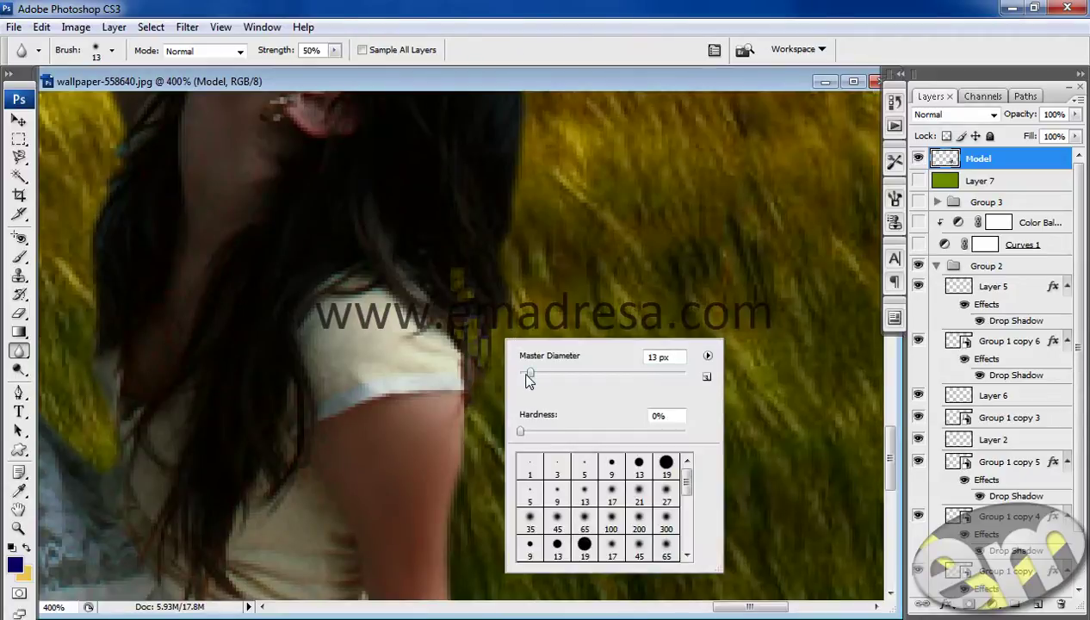
pyautogui.moveTo(529, 379); pyautogui.dragTo(524, 379)
pyautogui.press('Return')
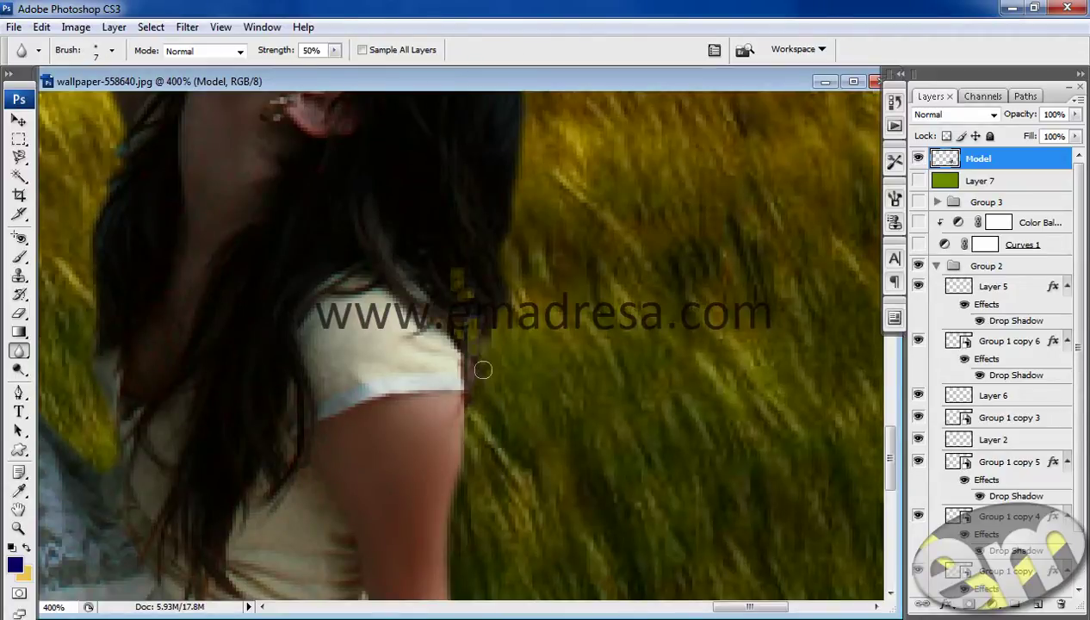
# Zoom out from the girl's close-up to view the whole wheat-field composition
pyautogui.click(18, 528)
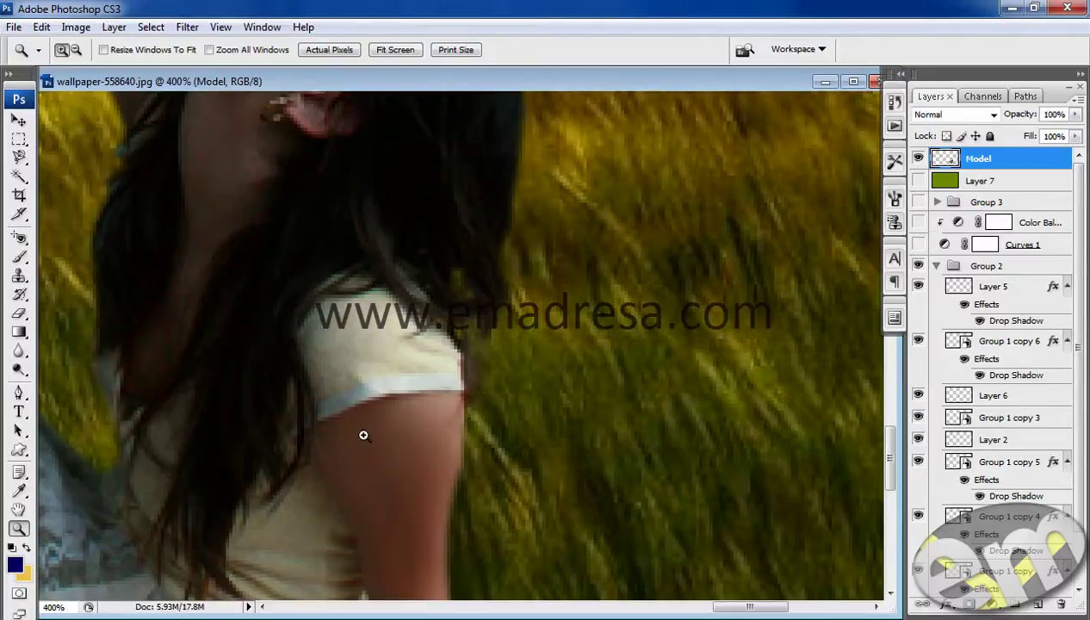
pyautogui.keyDown('alt'); pyautogui.click(465, 394); pyautogui.keyUp('alt')
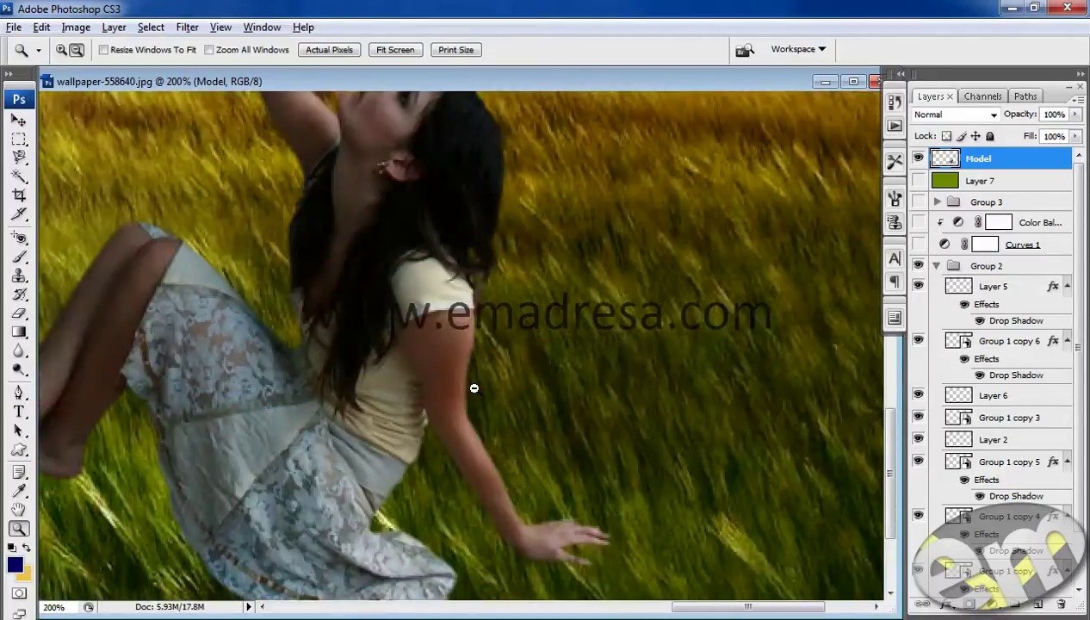
pyautogui.keyDown('alt'); pyautogui.click(463, 364); pyautogui.keyUp('alt')
pyautogui.scroll(2, 489, 433)
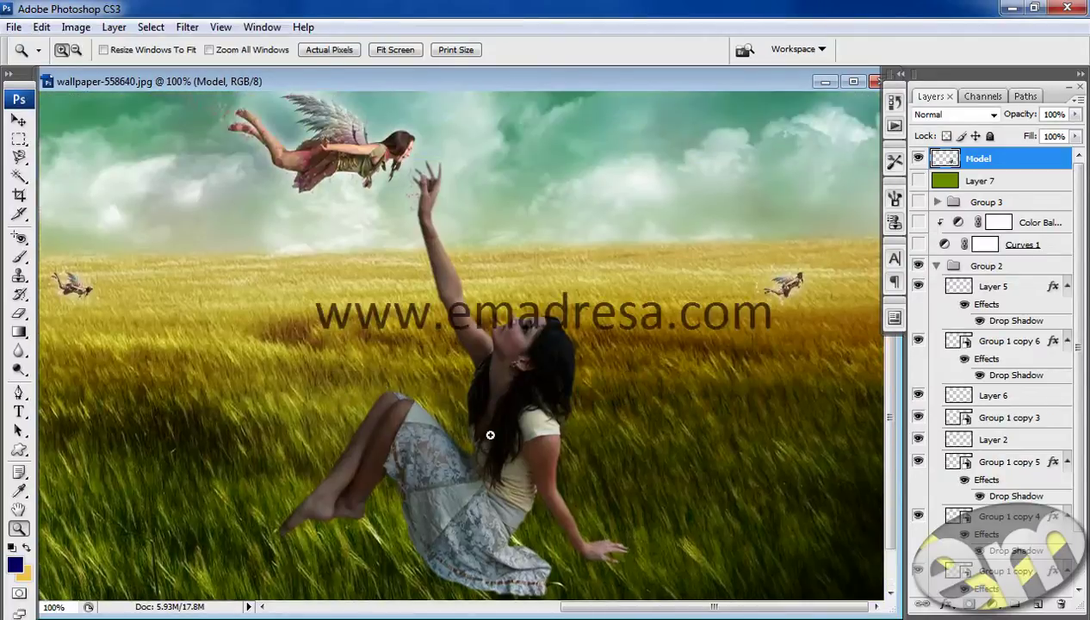
pyautogui.scroll(-2, 490, 434)
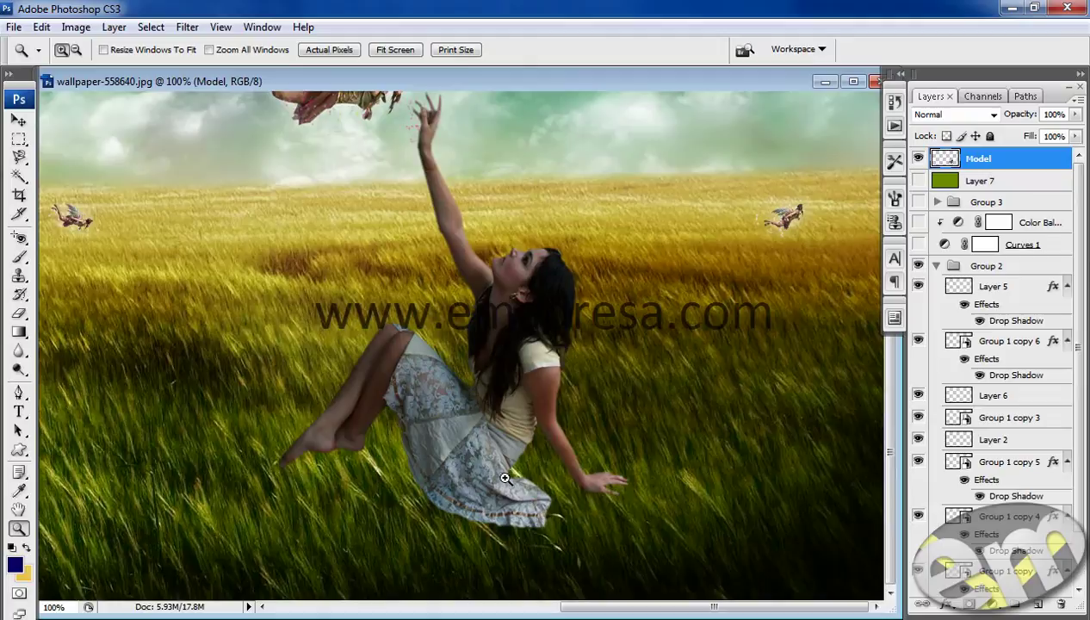
# On the Background layer, draw a rectangular selection around the grass by the girl's legs and skirt
pyautogui.scroll(-3, 1068, 379)
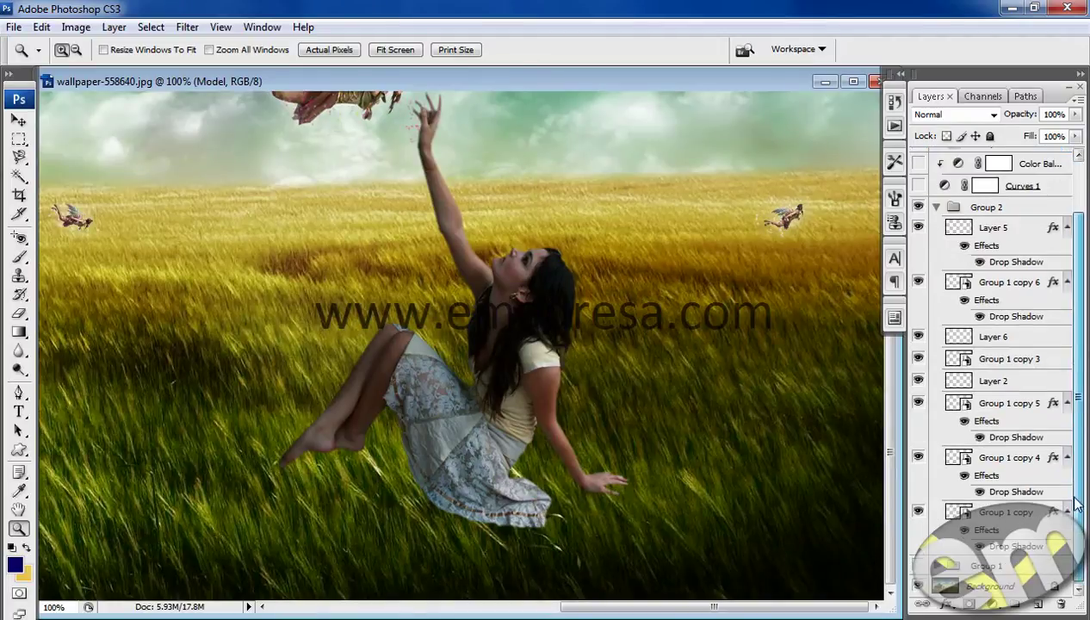
pyautogui.click(1024, 586)
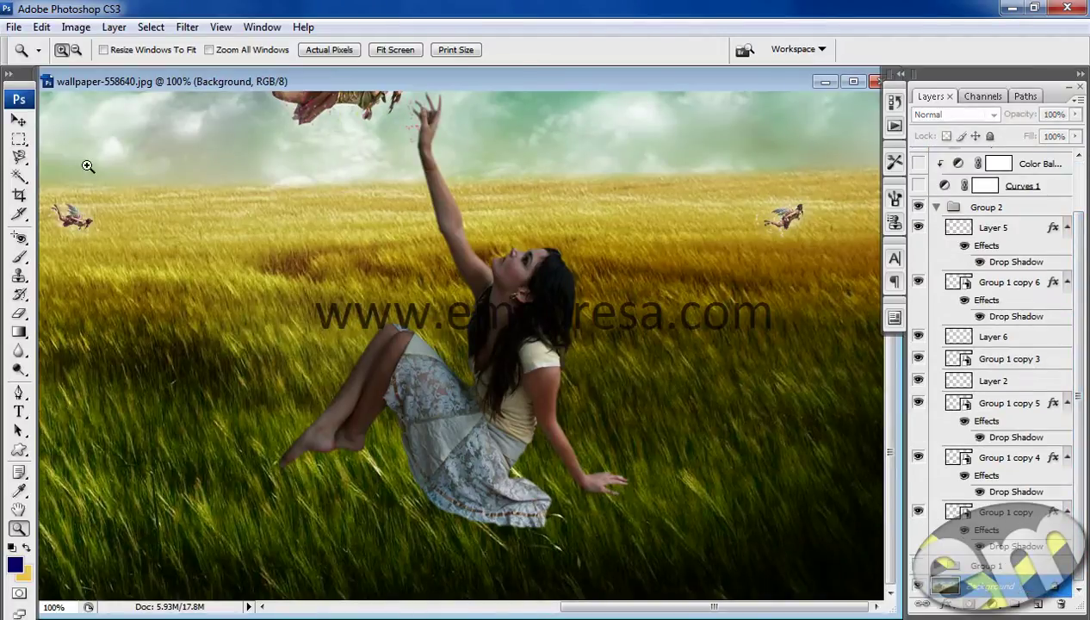
pyautogui.click(19, 138)
pyautogui.click(53, 144)
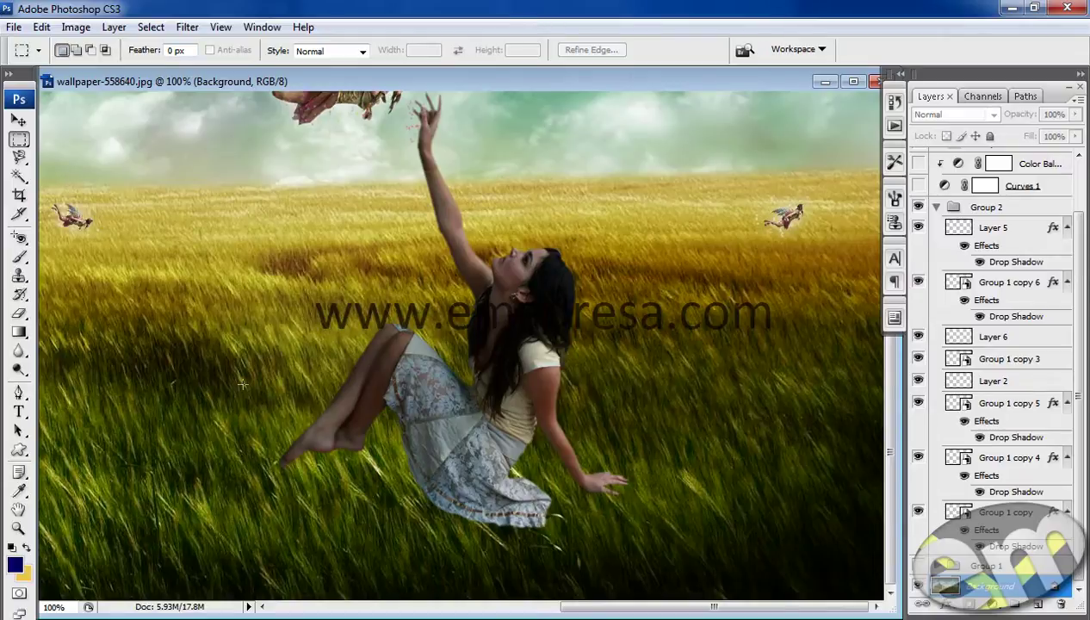
pyautogui.moveTo(305, 425); pyautogui.dragTo(679, 554)
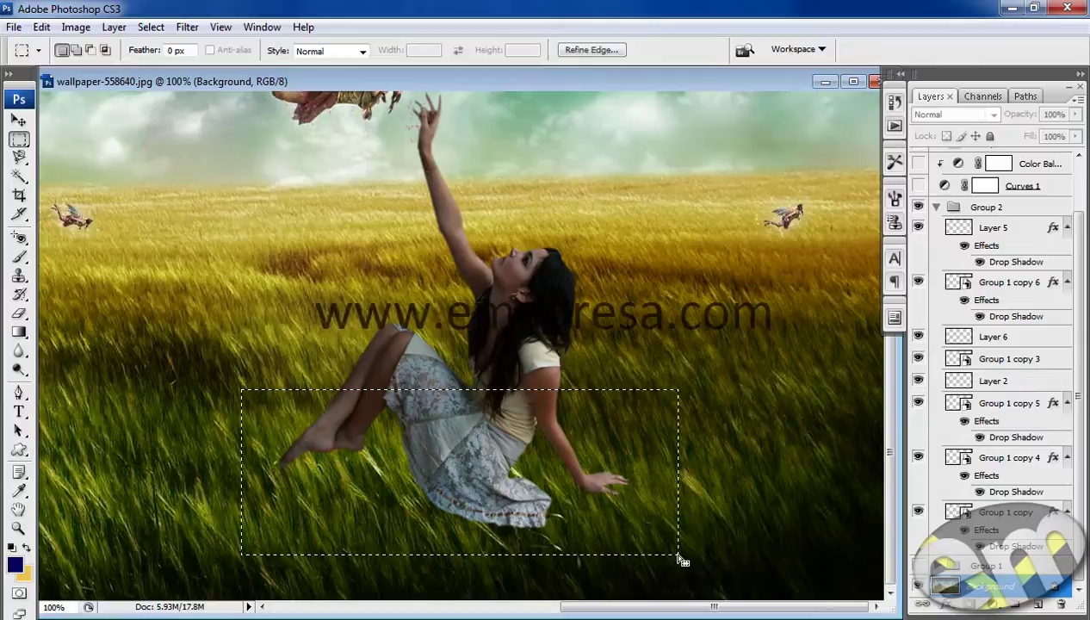
# Copy the selected grass and paste it onto a new layer, Layer 10
pyautogui.click(40, 27)
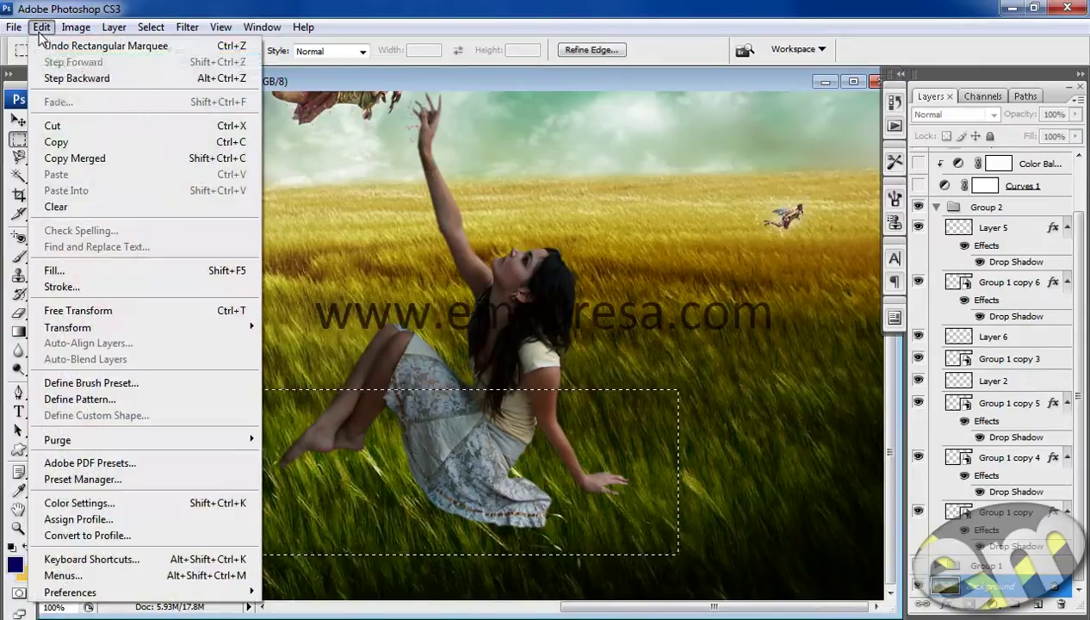
pyautogui.click(67, 138)
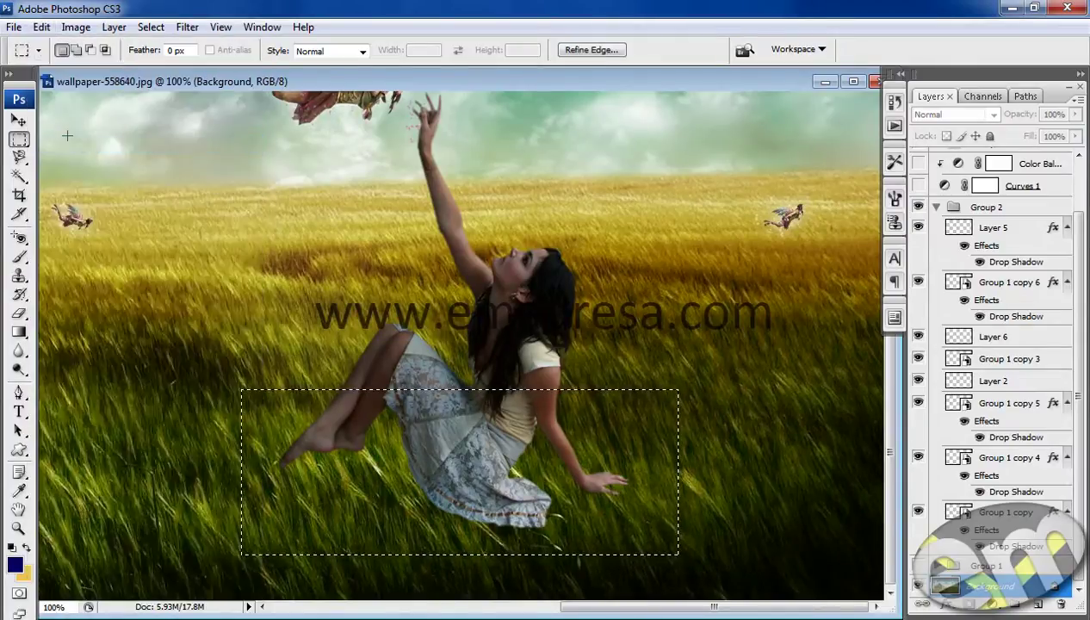
pyautogui.click(40, 27)
pyautogui.click(70, 176)
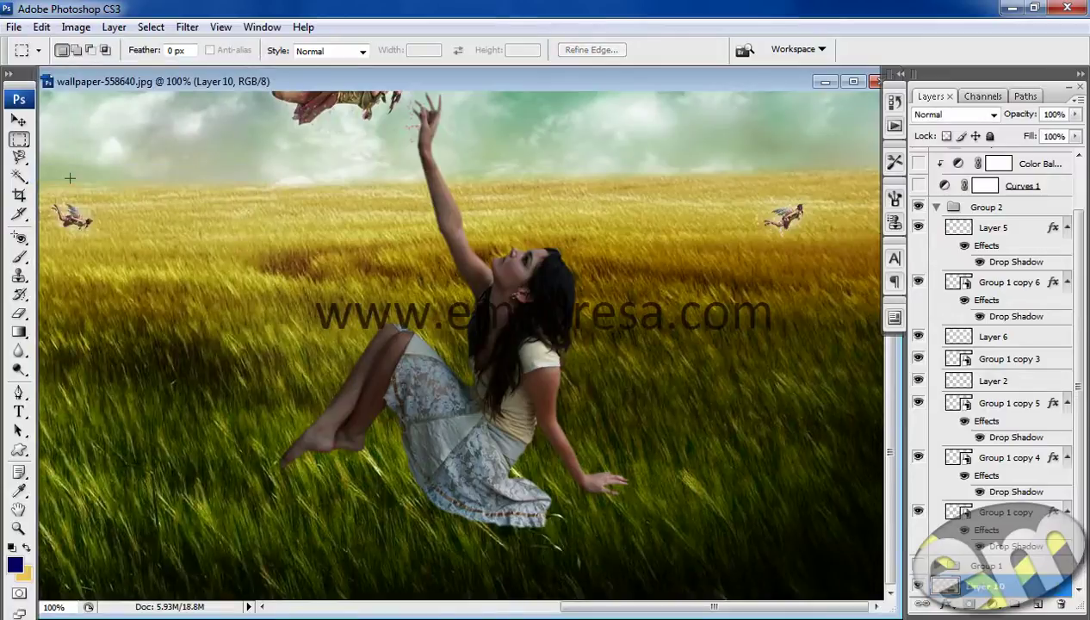
pyautogui.click(19, 121)
# Move Layer 10 above the Model layer in the layer stack
pyautogui.moveTo(272, 487)
pyautogui.mouseDown()
pyautogui.moveTo(189, 335)
pyautogui.moveTo(191, 295)
pyautogui.mouseUp()
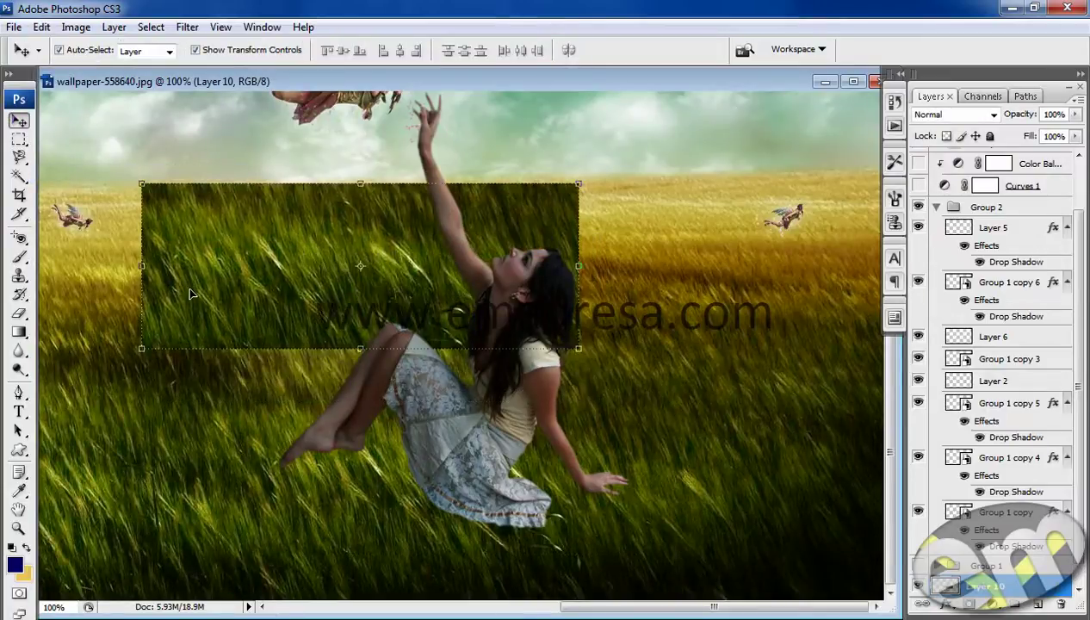
pyautogui.hotkey('ctrl', 'z')
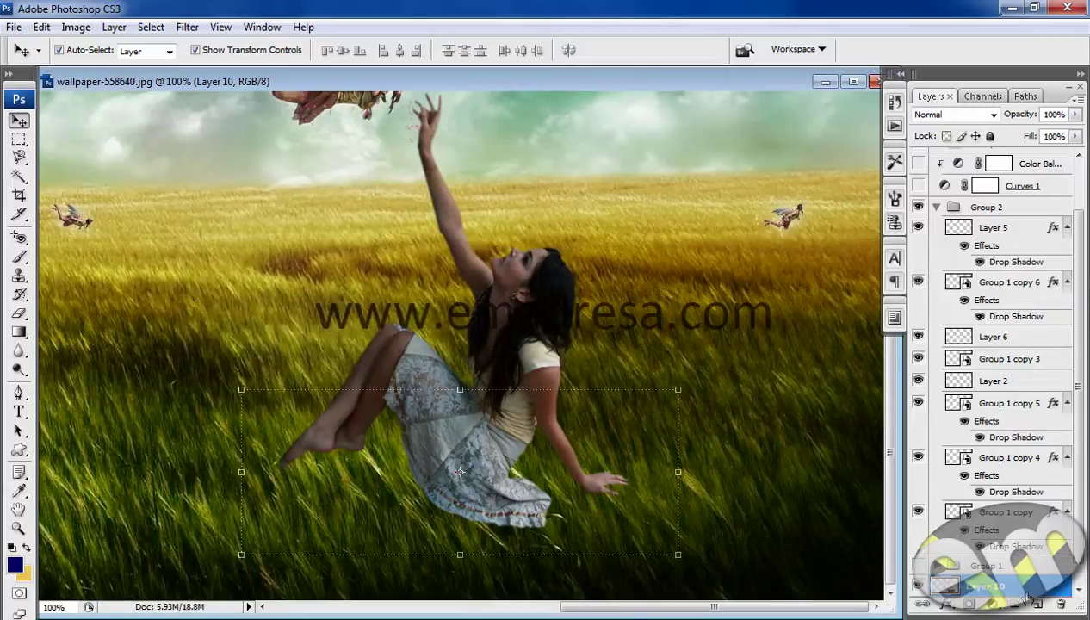
pyautogui.moveTo(986, 585); pyautogui.dragTo(1036, 304)
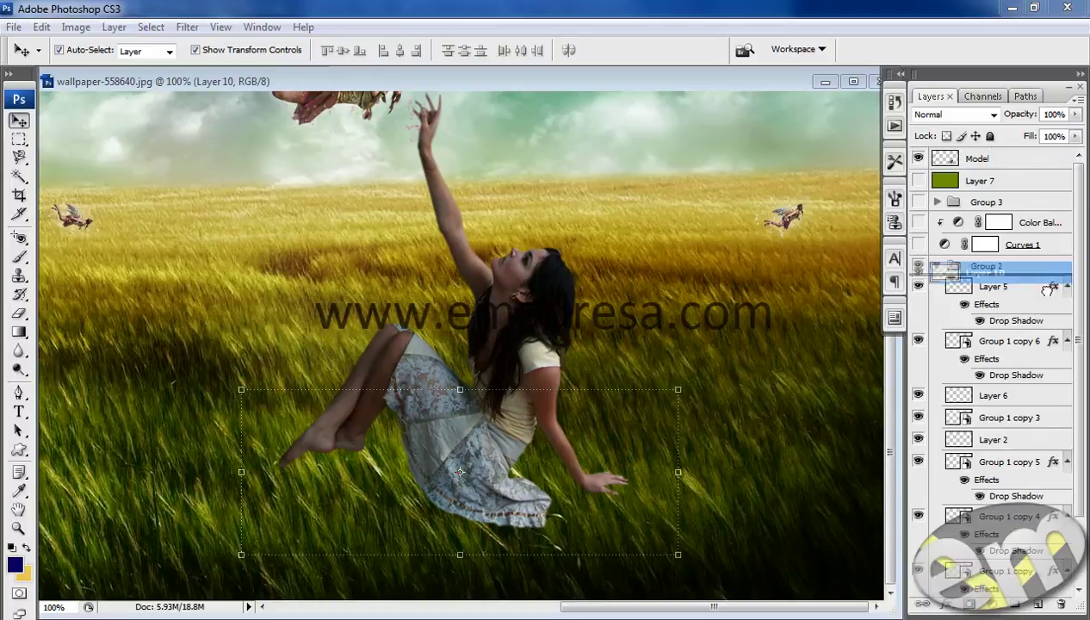
pyautogui.moveTo(1036, 304); pyautogui.dragTo(1030, 286)
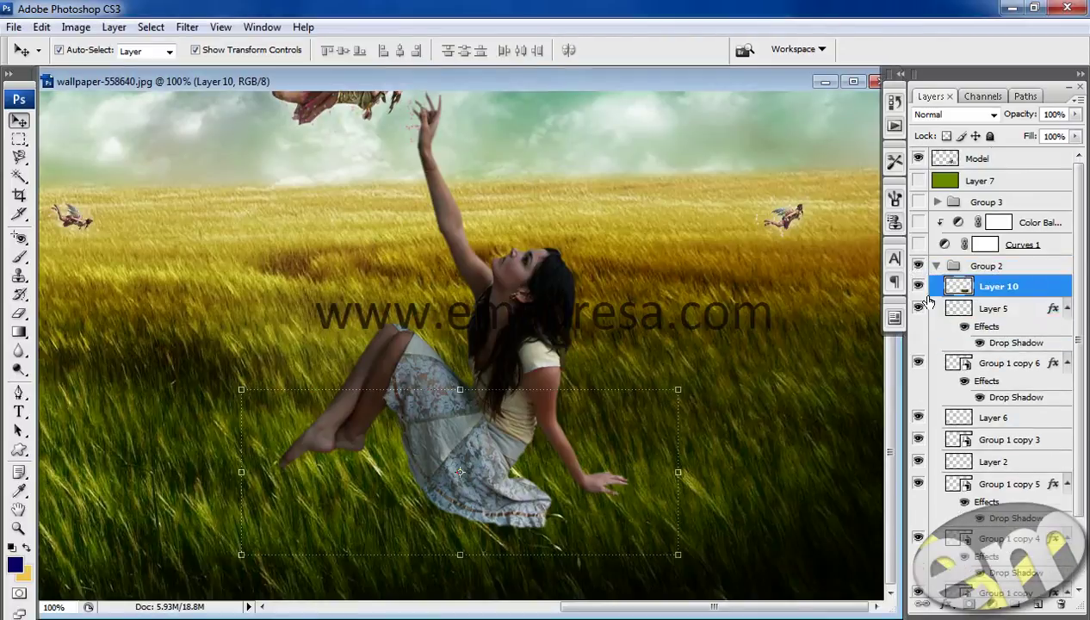
pyautogui.click(470, 442)
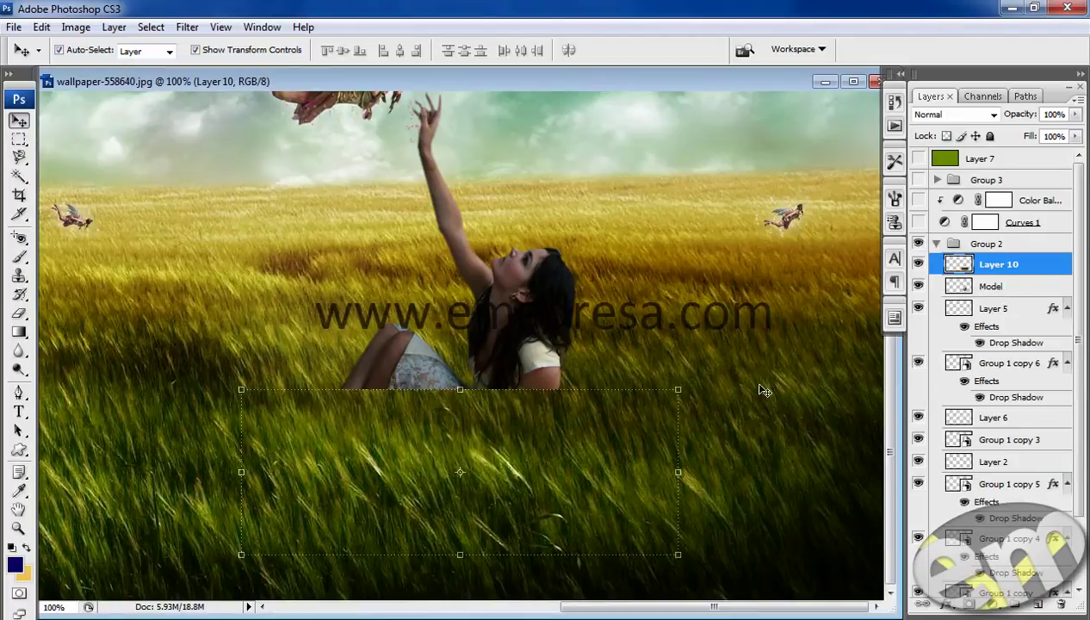
# Rename Layer 10 to 'grass'
pyautogui.doubleClick(999, 265)
pyautogui.write('grass')
pyautogui.press('Return')
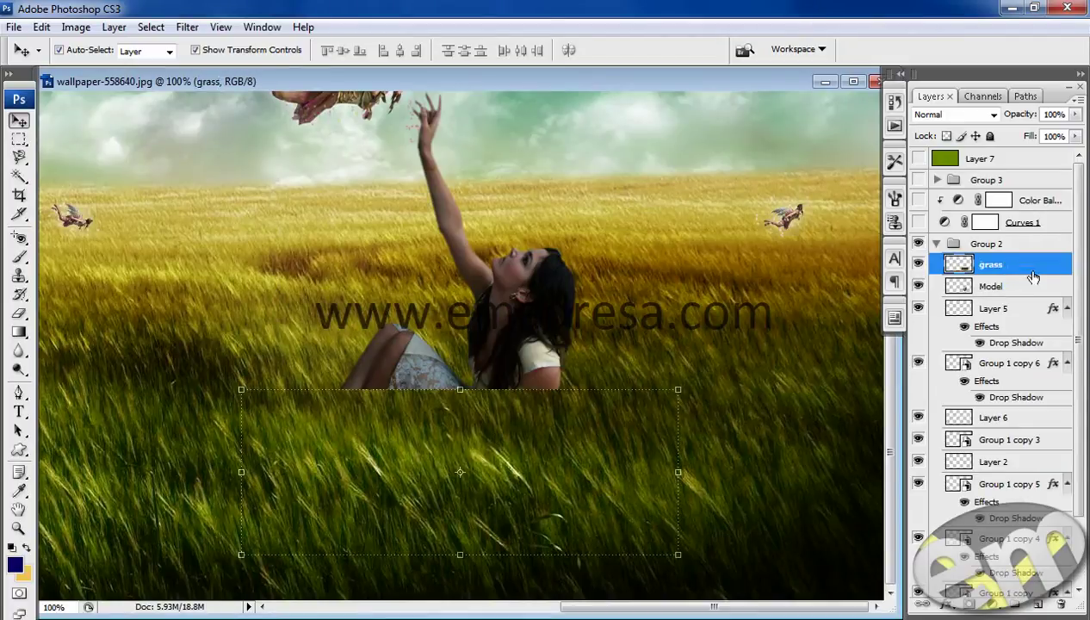
pyautogui.click(1075, 114)
# At reduced opacity, erase the grass over the girl's knees and skirt, then restore 100% opacity
pyautogui.moveTo(1071, 133); pyautogui.dragTo(1042, 135)
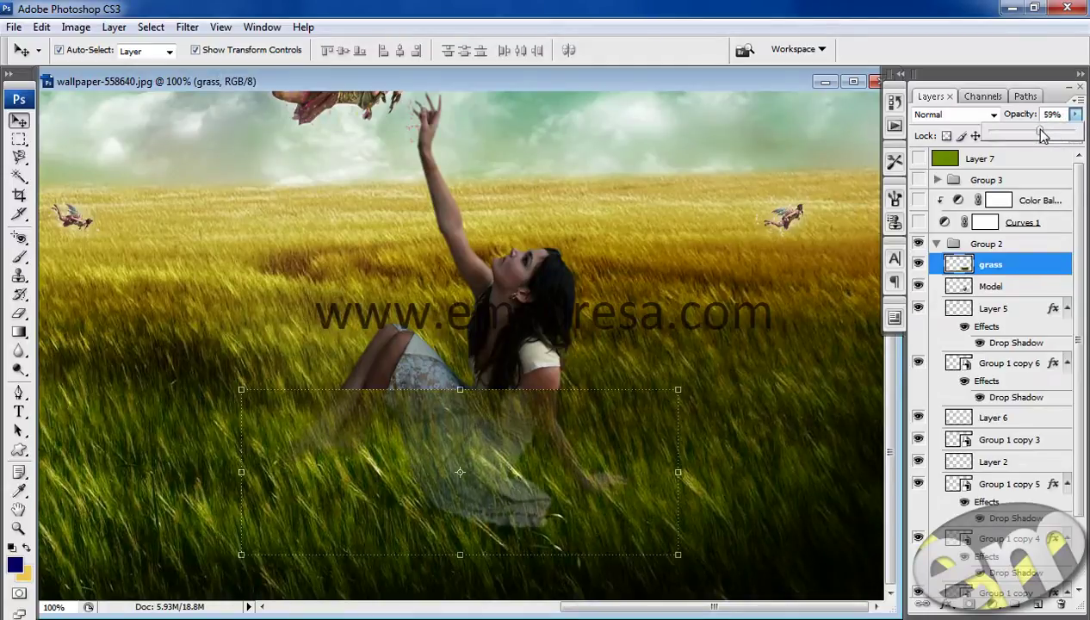
pyautogui.click(19, 313)
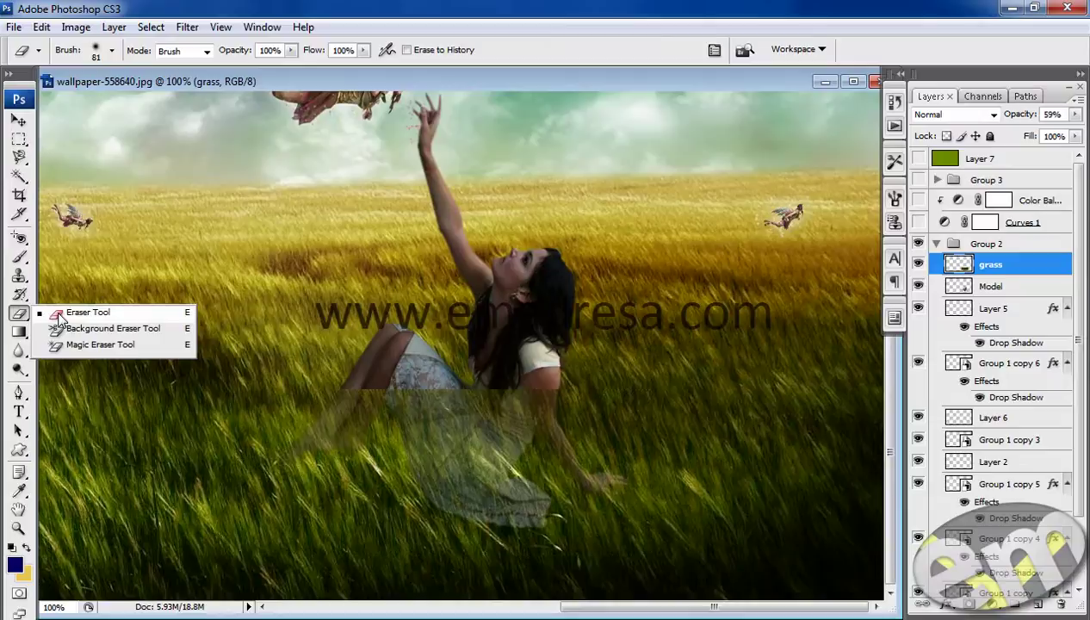
pyautogui.click(60, 315)
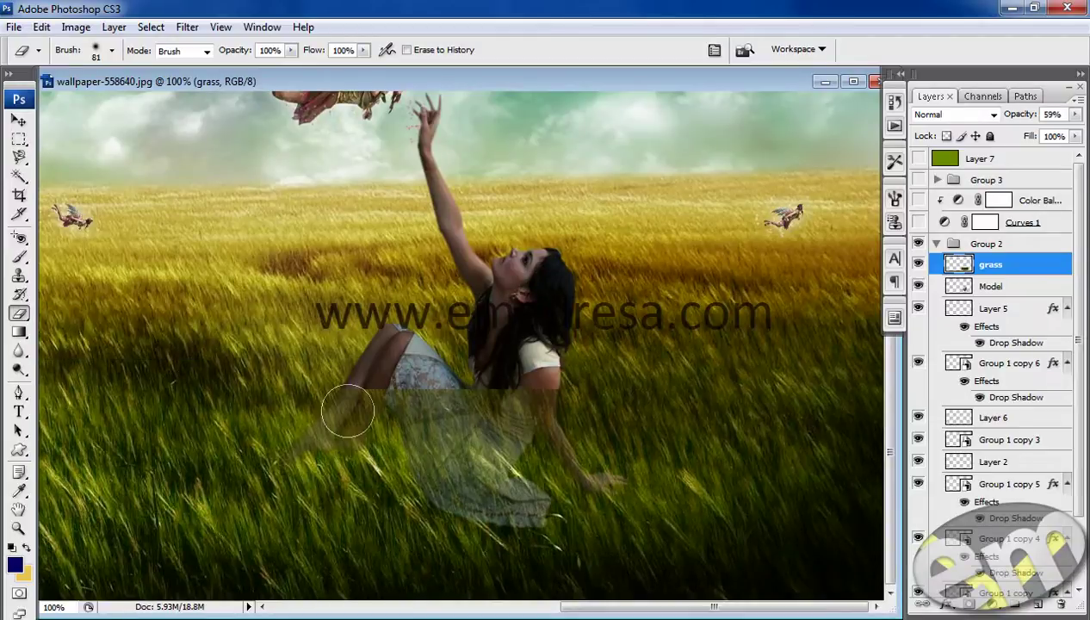
pyautogui.moveTo(348, 409)
pyautogui.mouseDown()
pyautogui.moveTo(547, 398)
pyautogui.moveTo(442, 413)
pyautogui.moveTo(377, 389)
pyautogui.moveTo(353, 397)
pyautogui.moveTo(440, 412)
pyautogui.moveTo(341, 409)
pyautogui.moveTo(363, 402)
pyautogui.mouseUp()
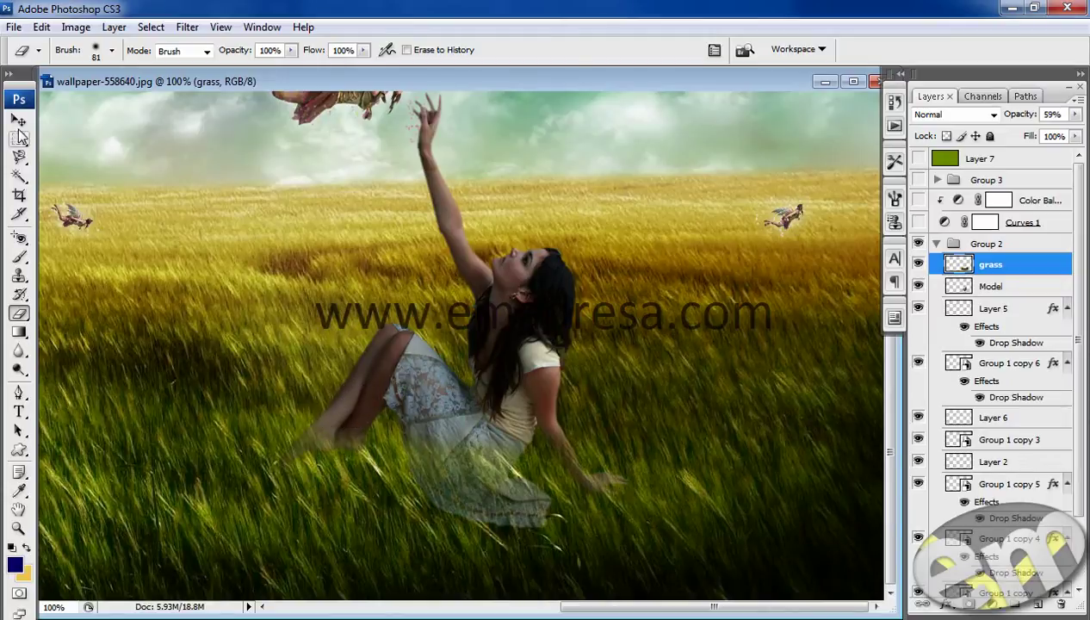
pyautogui.click(19, 121)
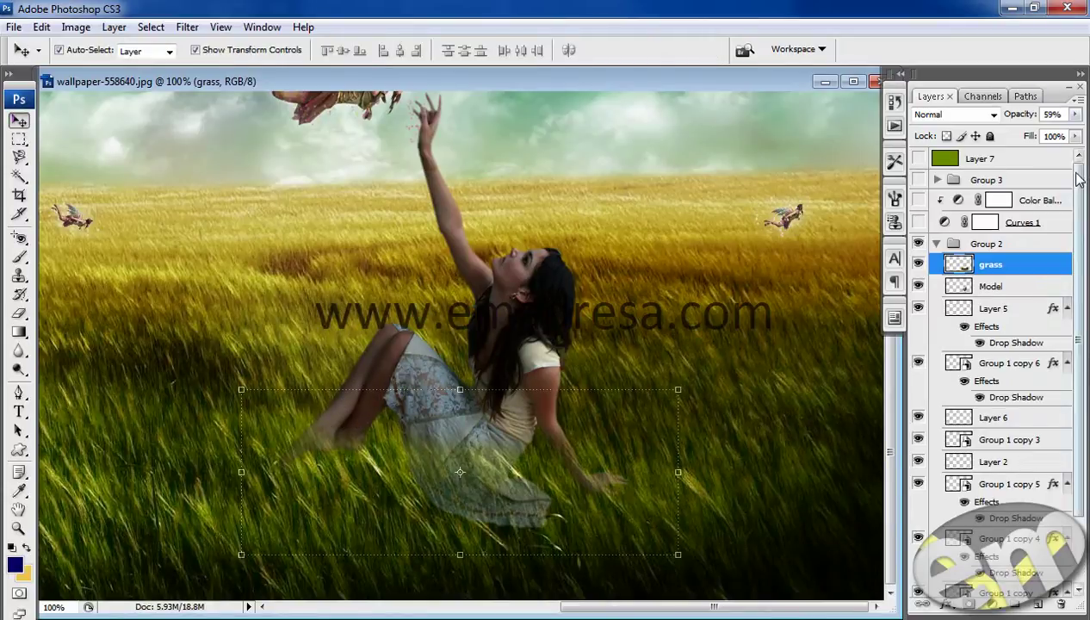
pyautogui.click(1075, 115)
pyautogui.moveTo(1058, 133); pyautogui.dragTo(1085, 129)
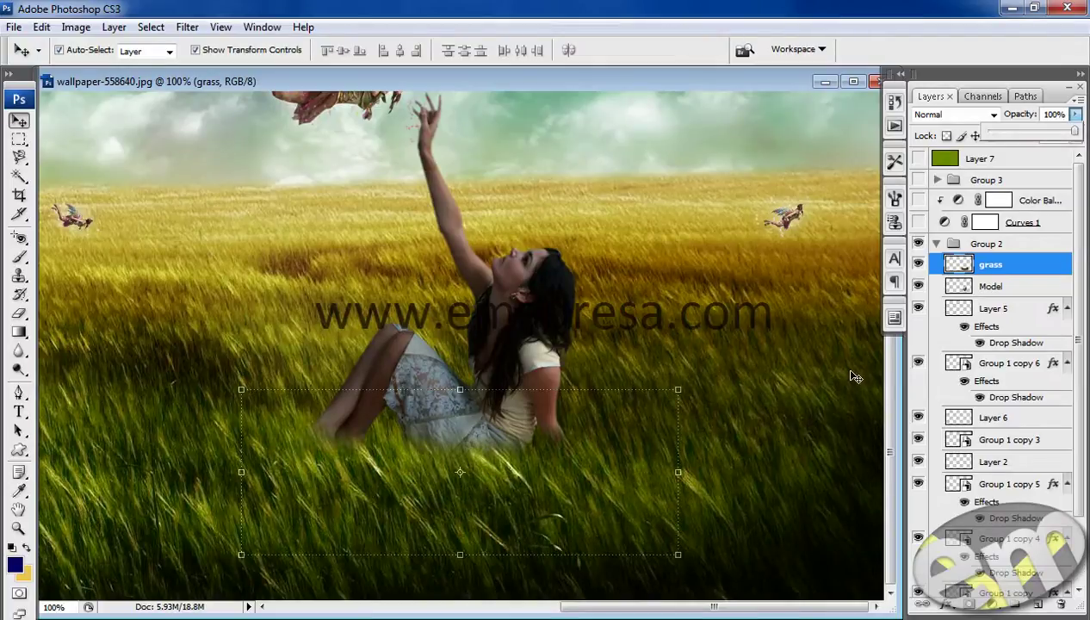
# Select the Smudge tool and zoom in on the grass below the skirt
pyautogui.click(19, 449)
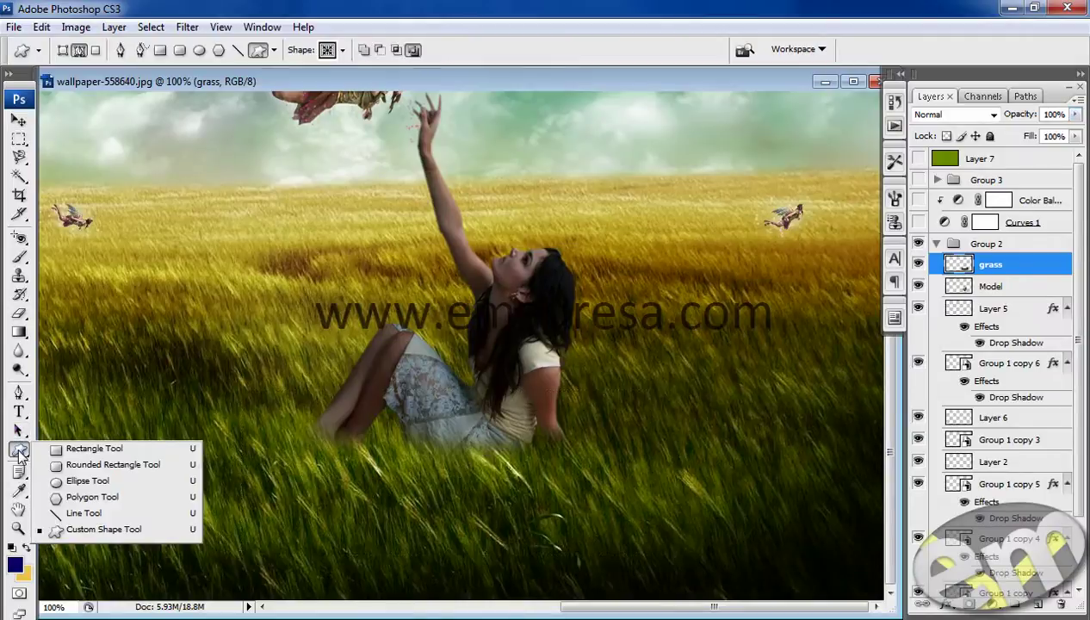
pyautogui.click(19, 370)
pyautogui.click(19, 351)
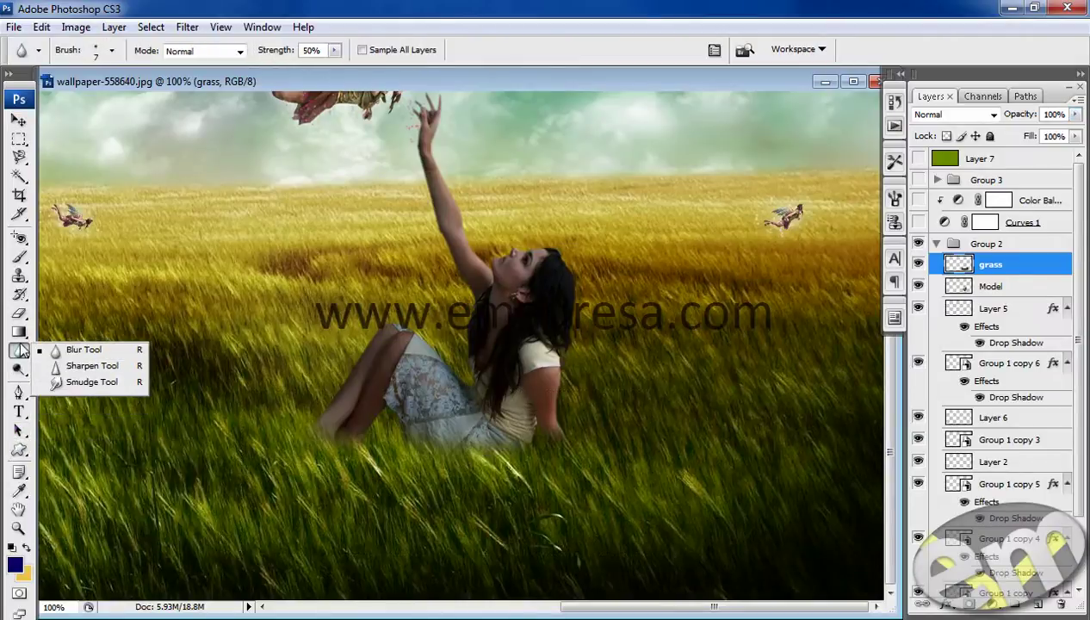
pyautogui.click(93, 384)
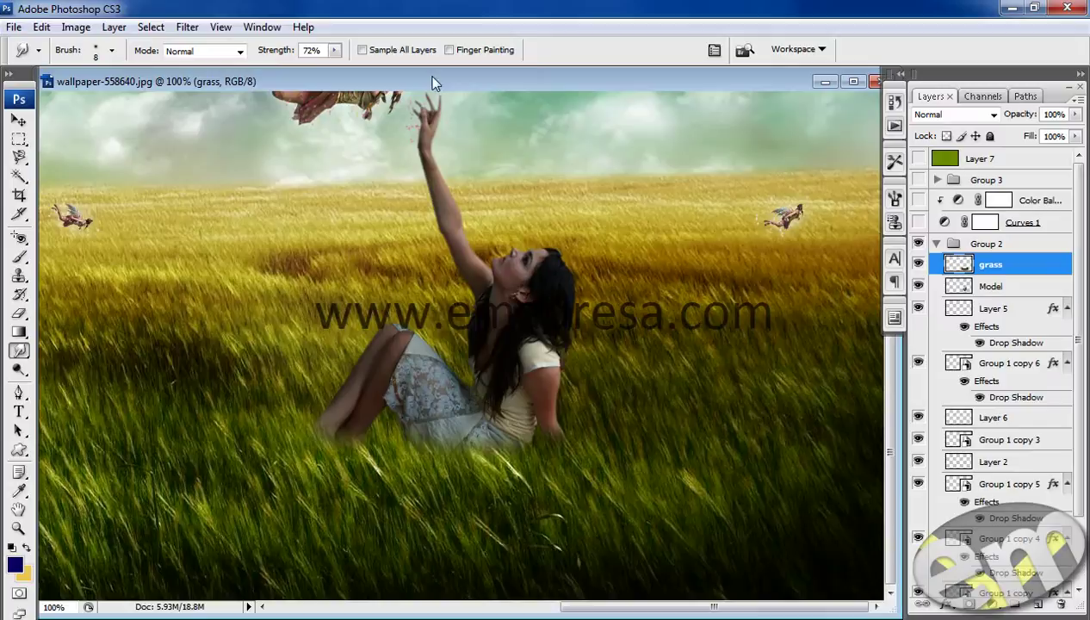
pyautogui.rightClick(282, 275)
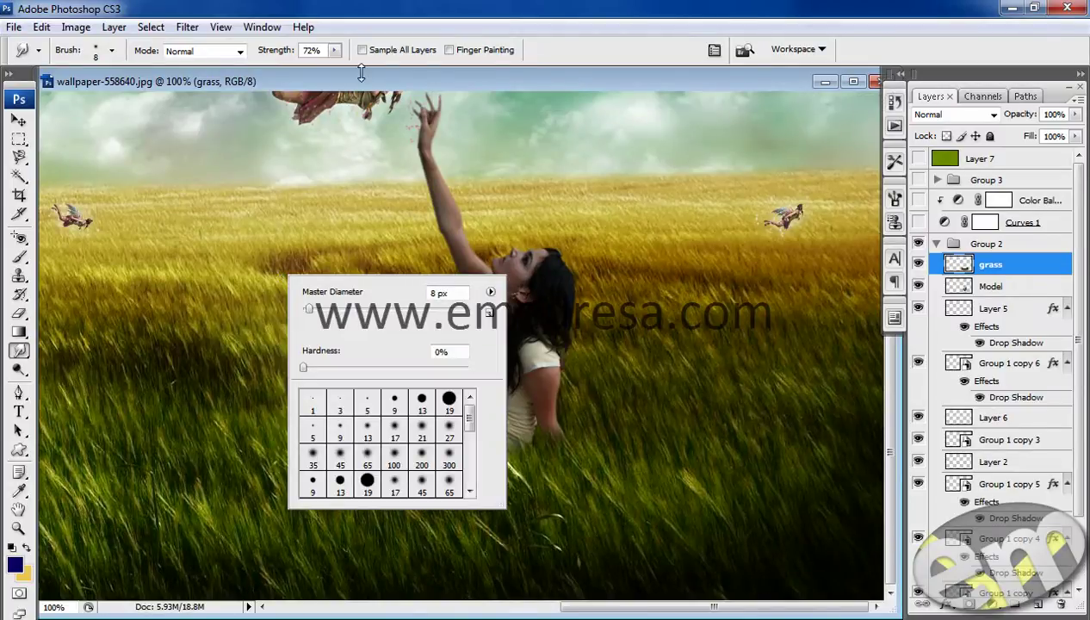
pyautogui.press('Return')
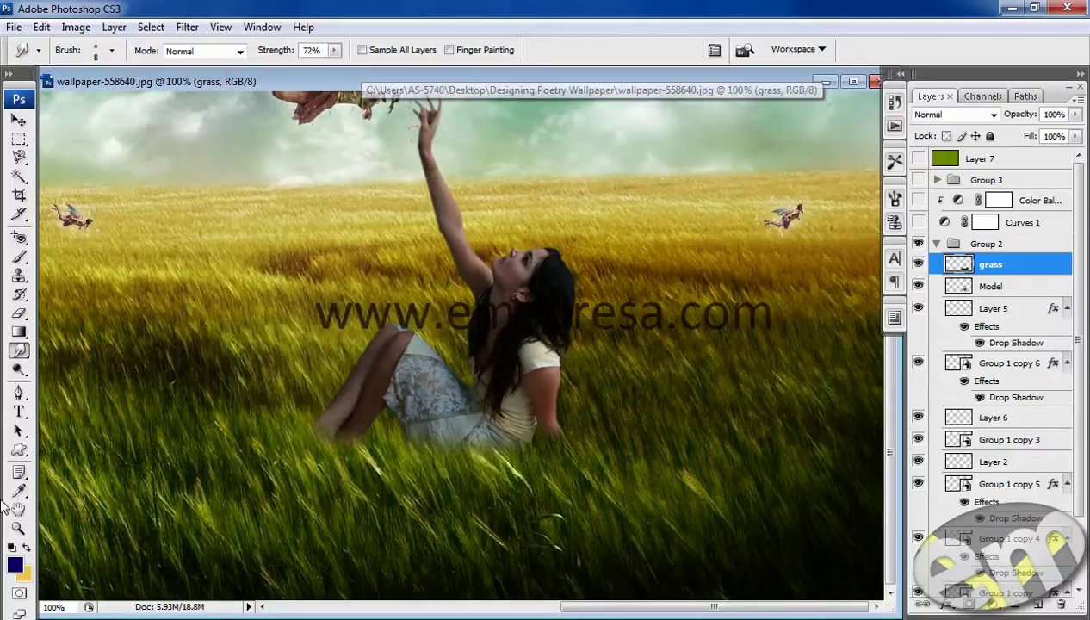
pyautogui.click(19, 528)
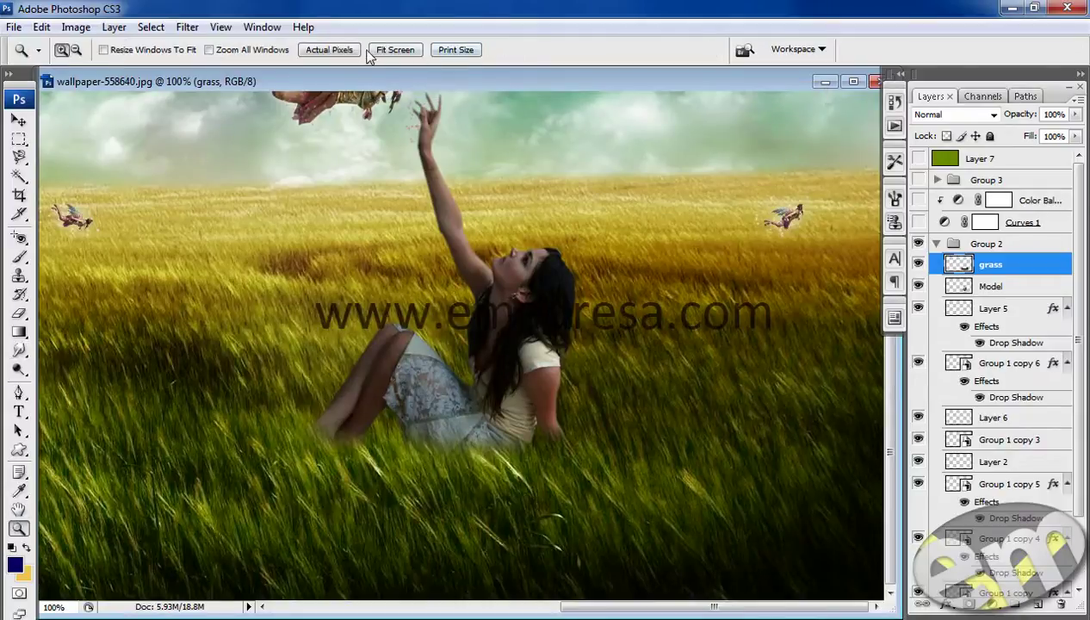
pyautogui.click(472, 421)
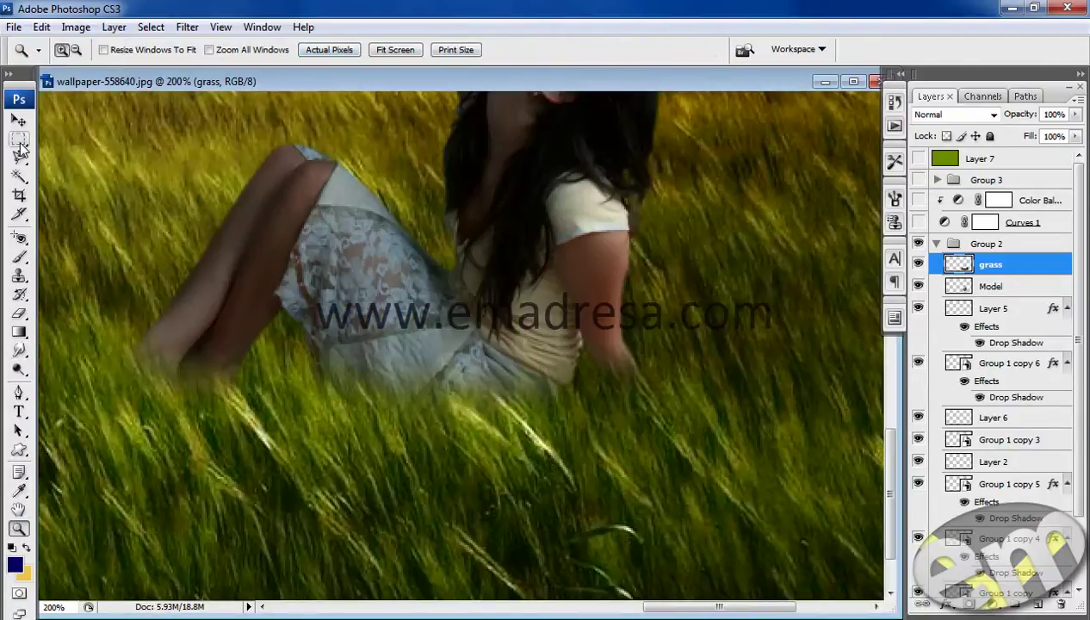
pyautogui.click(19, 351)
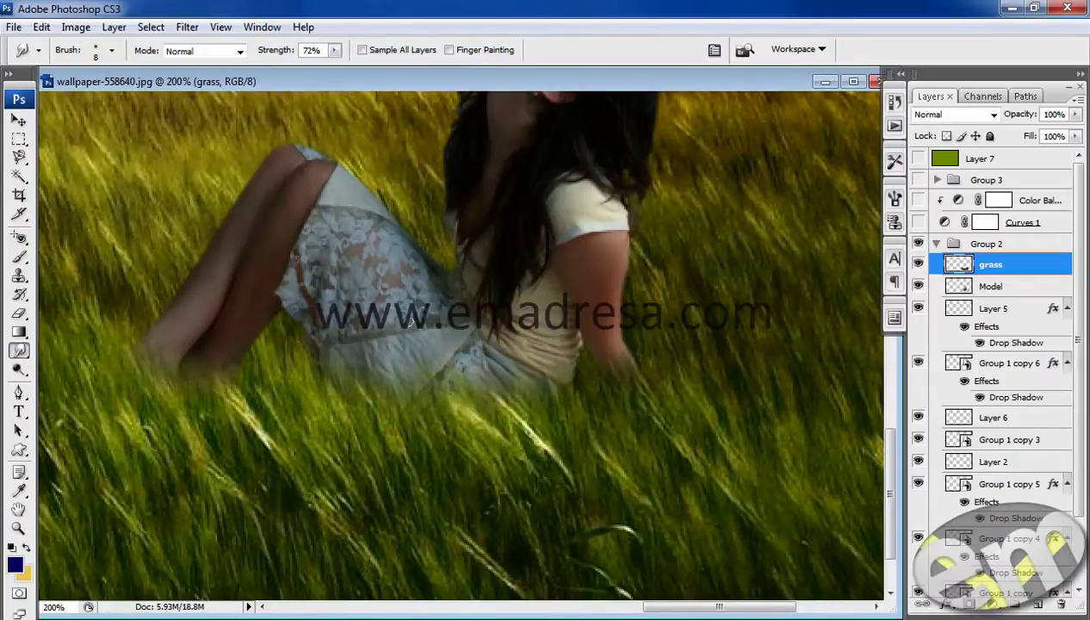
# Smudge grass up into the skirt, shrinking the brush to 6 px, then 3 px
pyautogui.moveTo(409, 396); pyautogui.dragTo(383, 322)
pyautogui.rightClick(411, 403)
pyautogui.moveTo(438, 416); pyautogui.dragTo(433, 415)
pyautogui.press('Return')
pyautogui.rightClick(216, 395)
pyautogui.moveTo(250, 403); pyautogui.dragTo(245, 403)
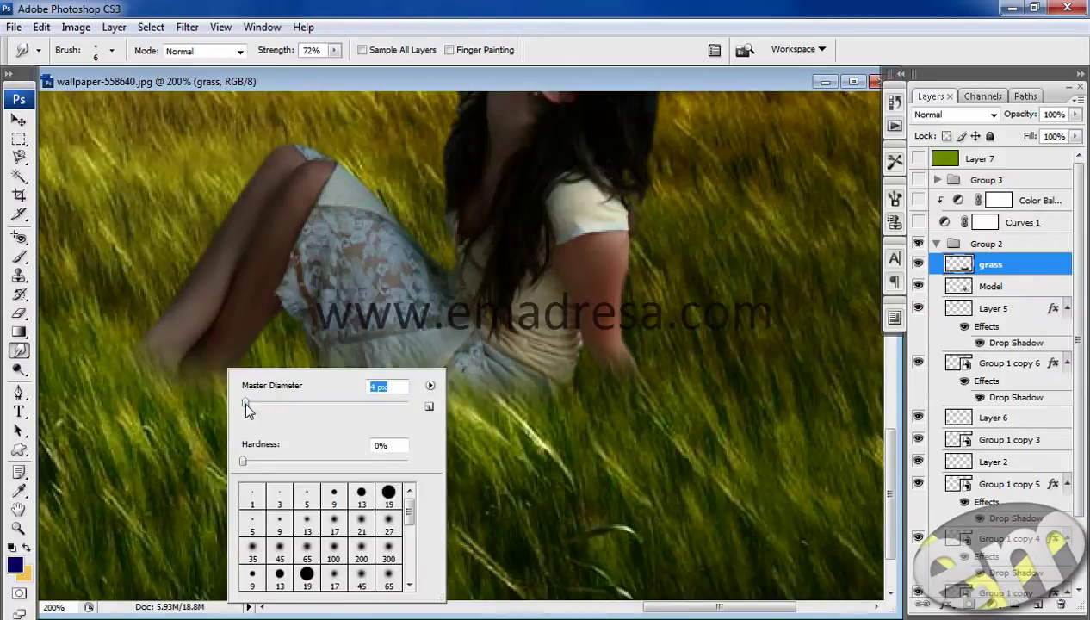
pyautogui.click(252, 82)
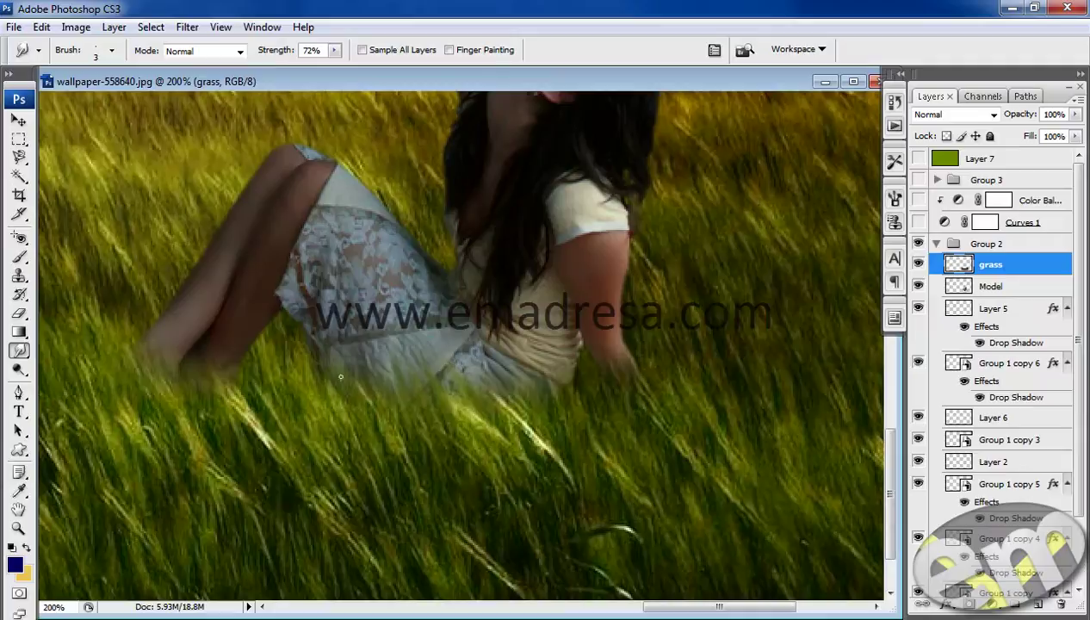
# Smudge short grass strokes over and along the dress hem
pyautogui.moveTo(626, 369); pyautogui.dragTo(632, 379)
pyautogui.moveTo(590, 395); pyautogui.dragTo(564, 396)
pyautogui.click(527, 399)
pyautogui.click(350, 332)
# Zoom out to the whole scene and collapse Group 2, hiding it to compare
pyautogui.press('z')
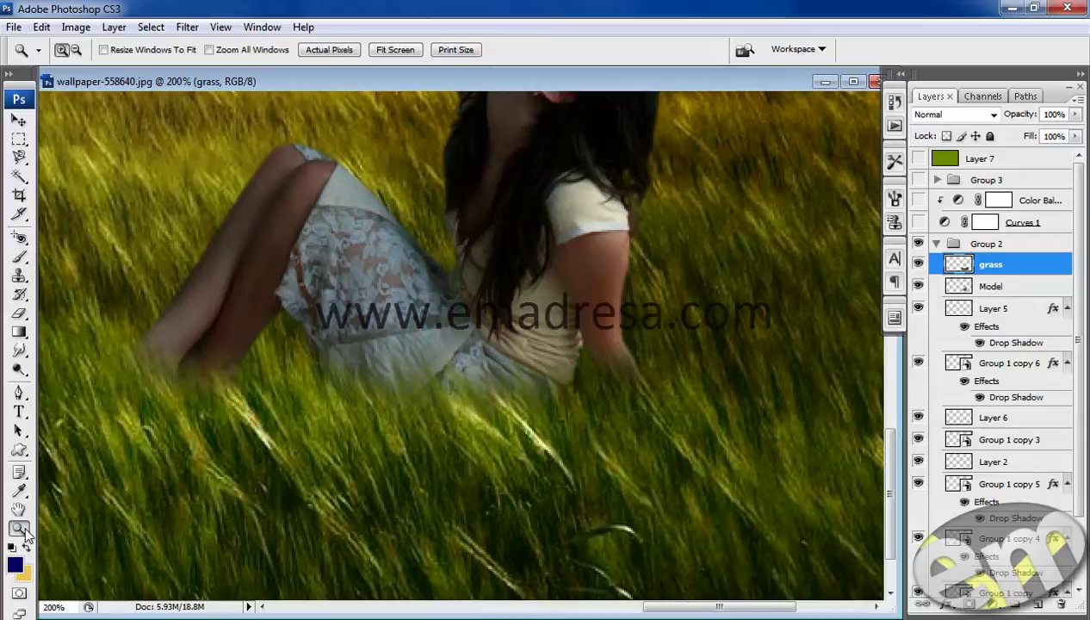
pyautogui.keyDown('alt'); pyautogui.click(400, 401); pyautogui.keyUp('alt')
pyautogui.keyDown('alt'); pyautogui.click(400, 402); pyautogui.keyUp('alt')
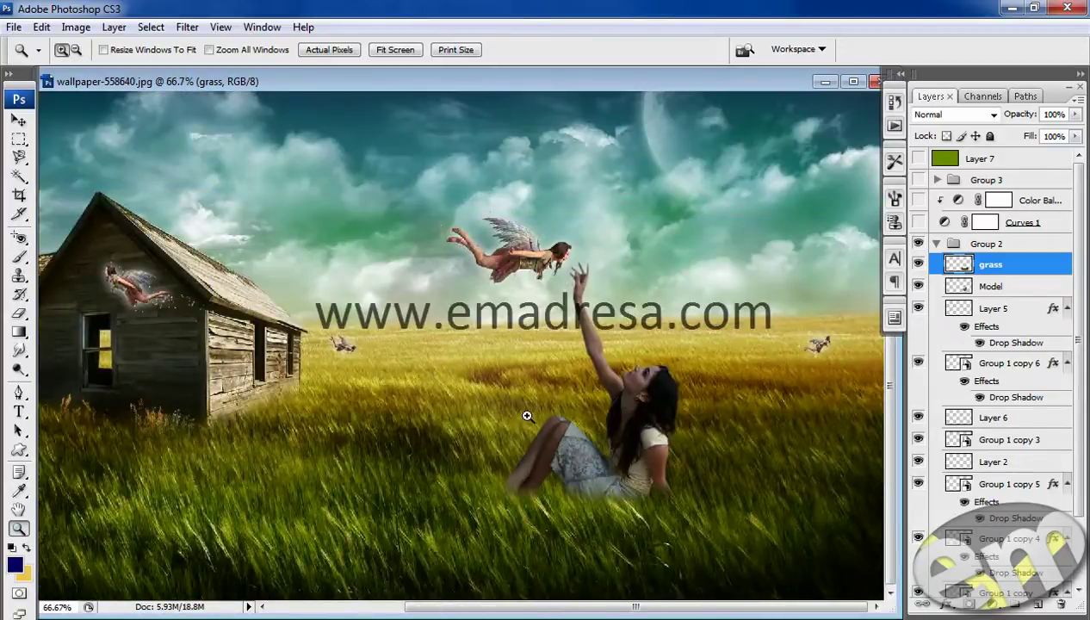
pyautogui.click(937, 245)
pyautogui.click(918, 244)
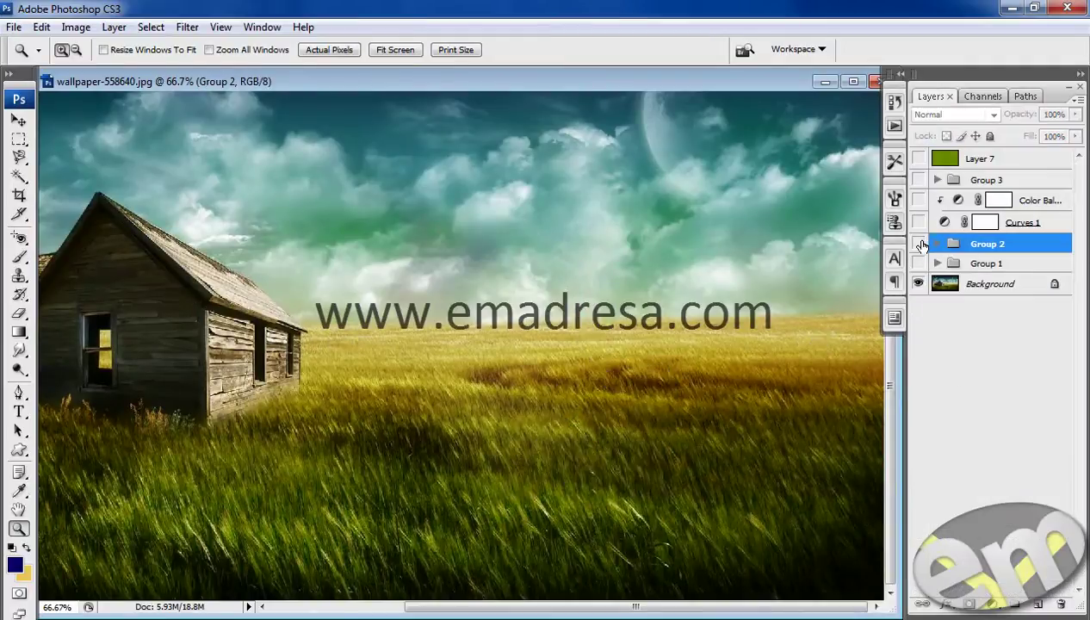
# Select Layer 7 and zoom out to show the full canvas
pyautogui.click(23, 123)
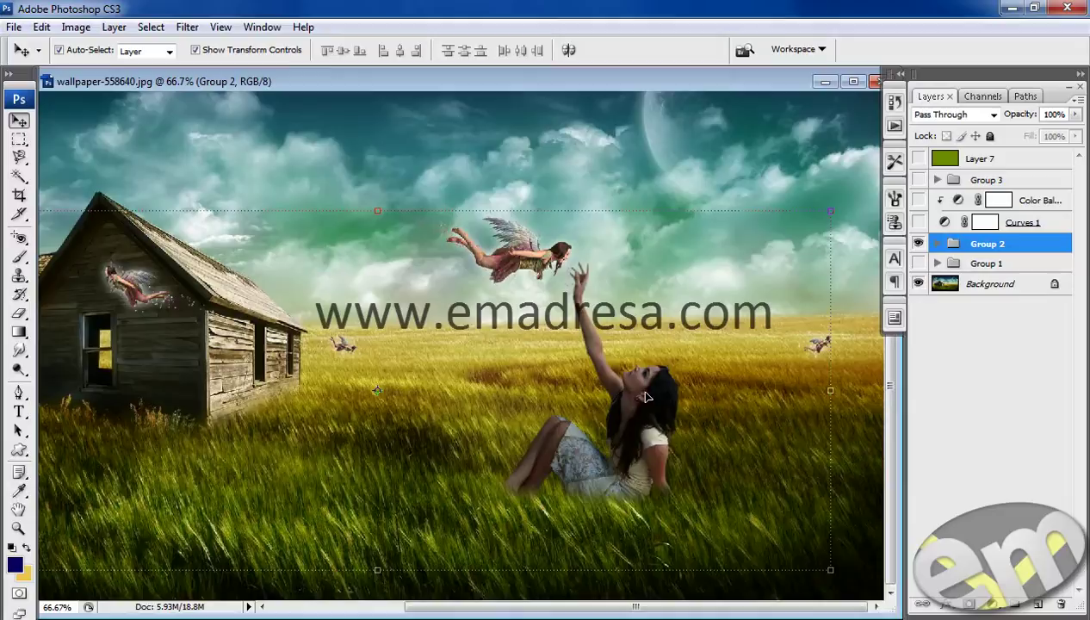
pyautogui.click(982, 159)
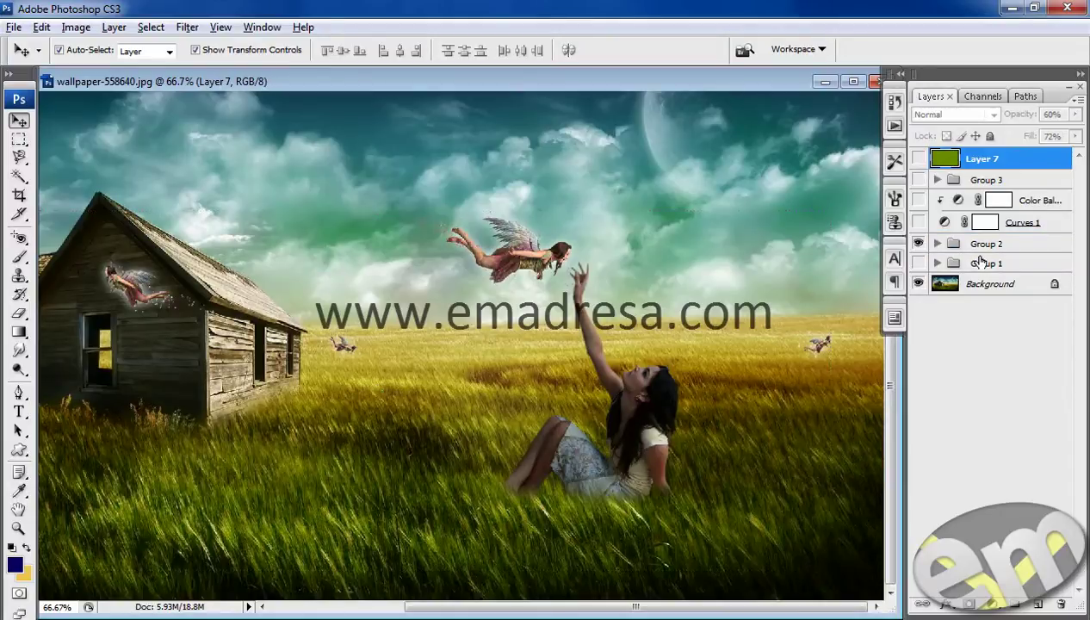
pyautogui.click(19, 529)
pyautogui.press('alt')
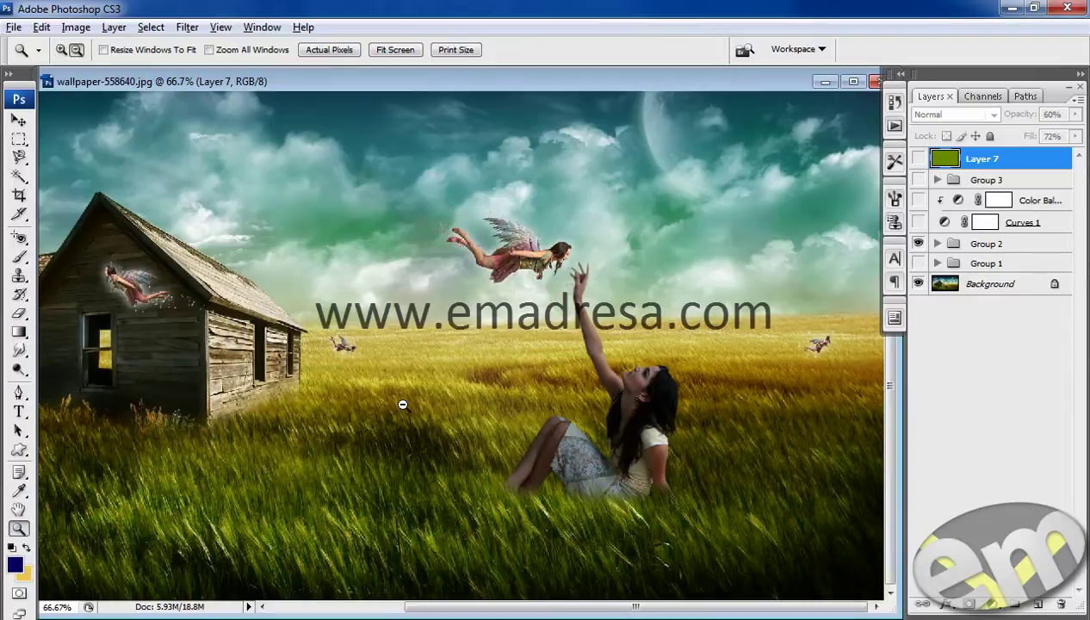
pyautogui.keyDown('alt'); pyautogui.click(402, 405); pyautogui.keyUp('alt')
pyautogui.click(19, 120)
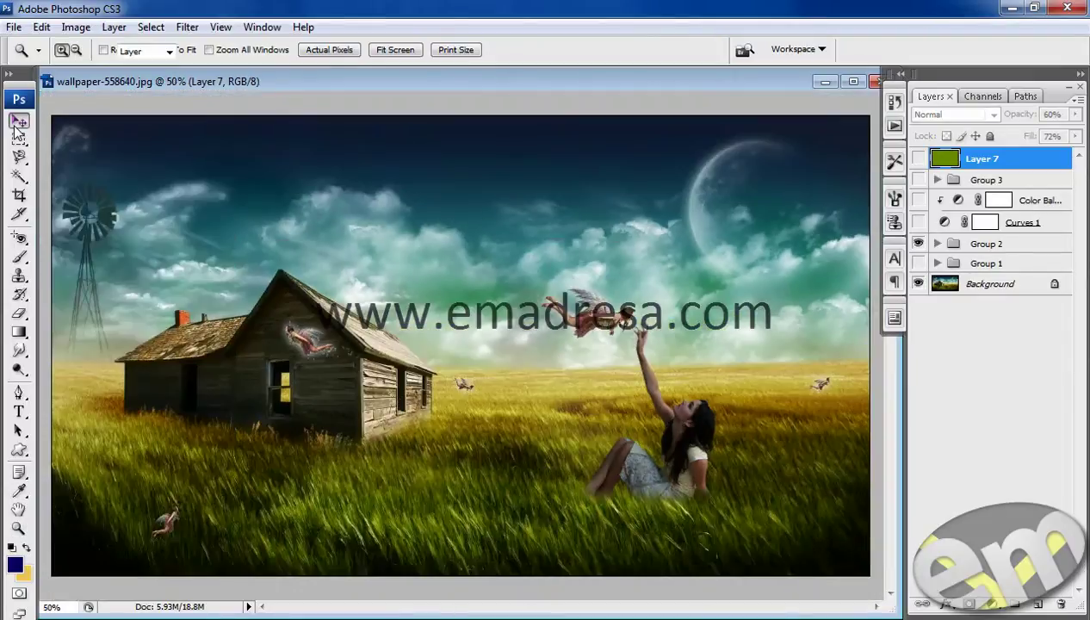
# Preview the Curves 1 adjustment, then hide both Curves 1 and Color Balance
pyautogui.click(986, 245)
pyautogui.click(1029, 223)
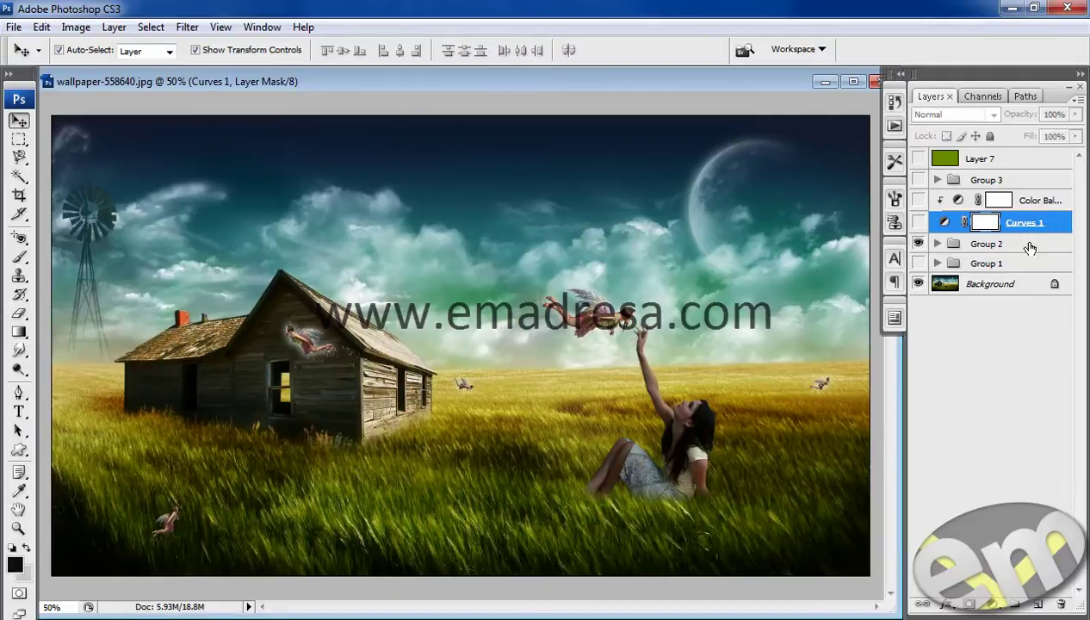
pyautogui.click(1019, 245)
pyautogui.click(1029, 226)
pyautogui.click(918, 223)
pyautogui.click(1007, 245)
pyautogui.click(918, 200)
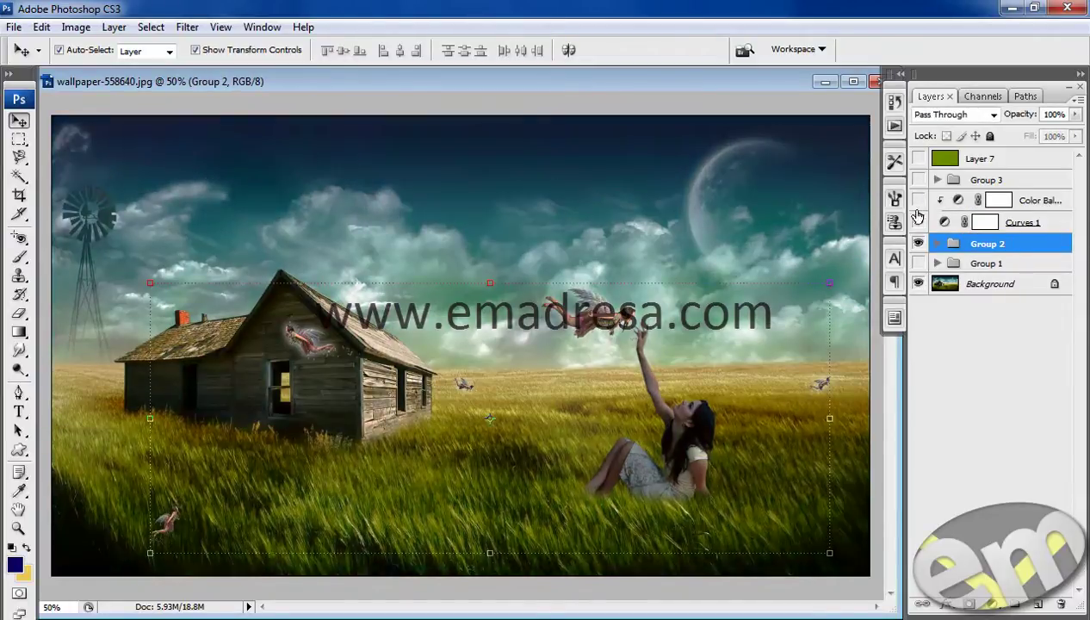
pyautogui.click(918, 222)
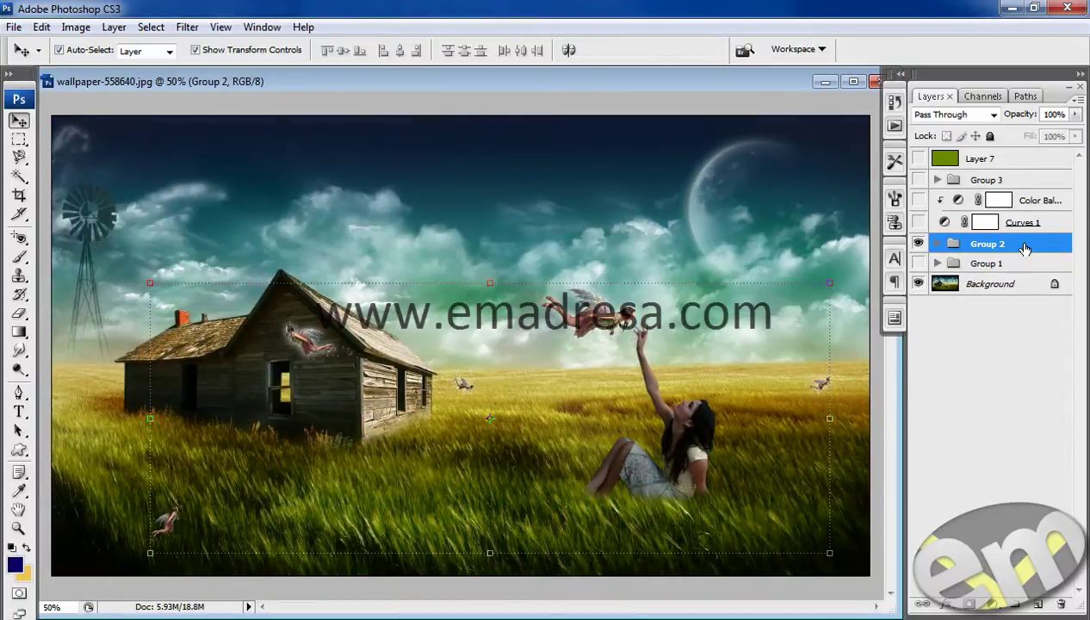
# Add a Color Balance adjustment layer with shadows set to -23/-11/-7
pyautogui.click(995, 609)
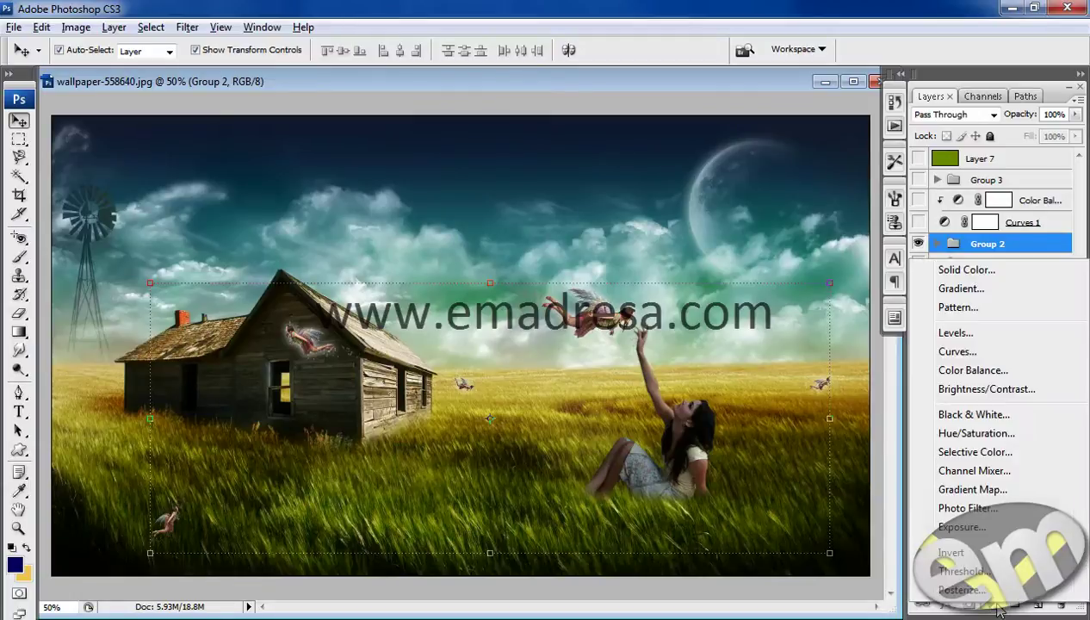
pyautogui.click(966, 370)
pyautogui.click(683, 200)
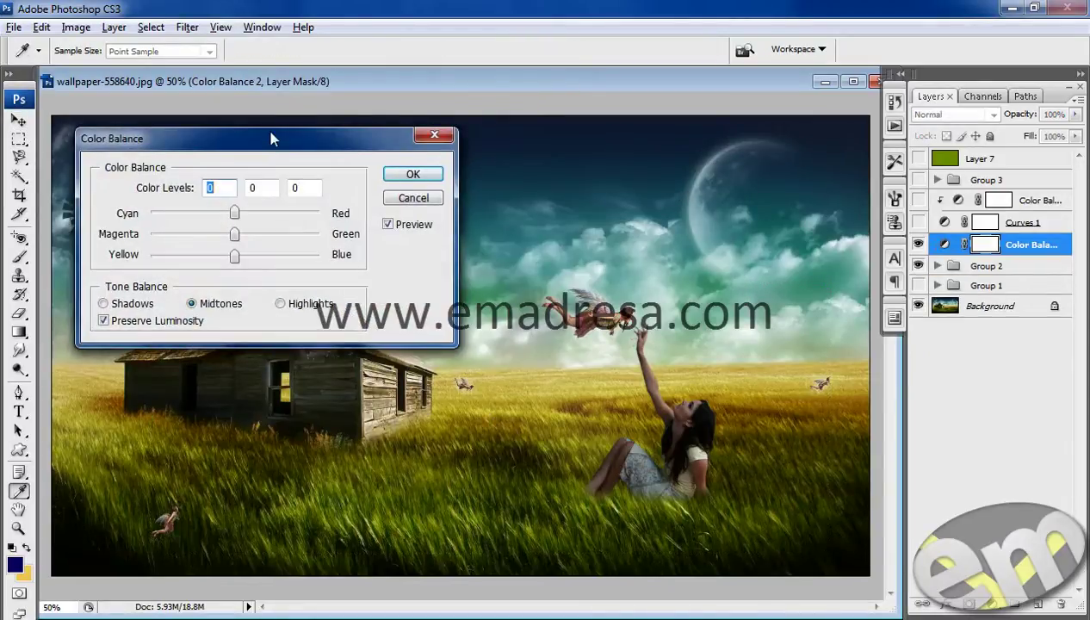
pyautogui.moveTo(270, 138); pyautogui.dragTo(739, 163)
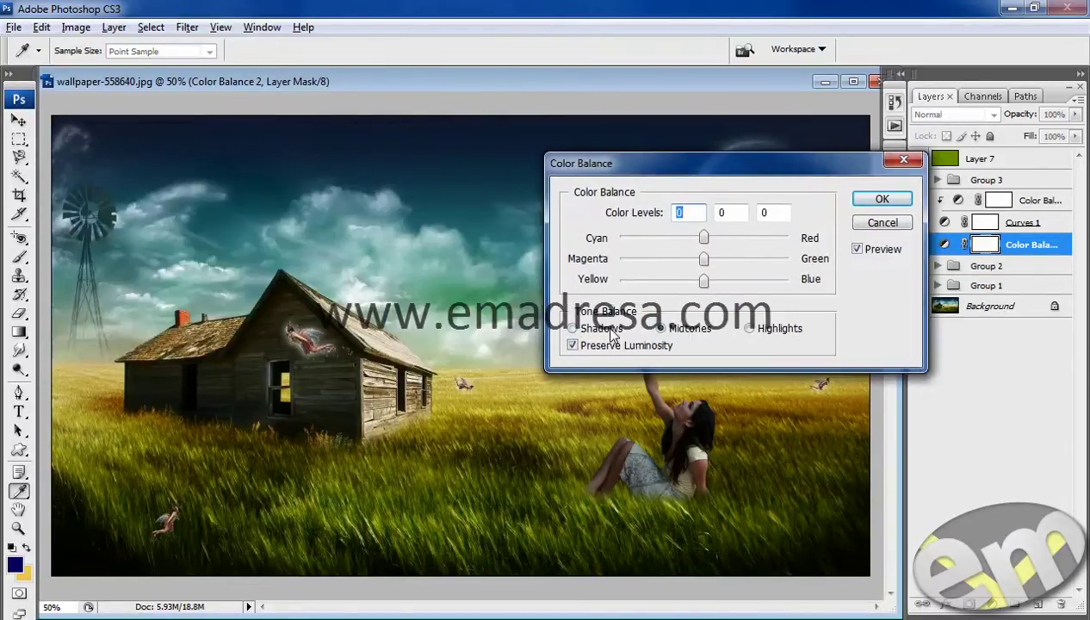
pyautogui.click(603, 327)
pyautogui.moveTo(703, 238)
pyautogui.mouseDown()
pyautogui.moveTo(684, 239)
pyautogui.moveTo(699, 284)
pyautogui.mouseUp()
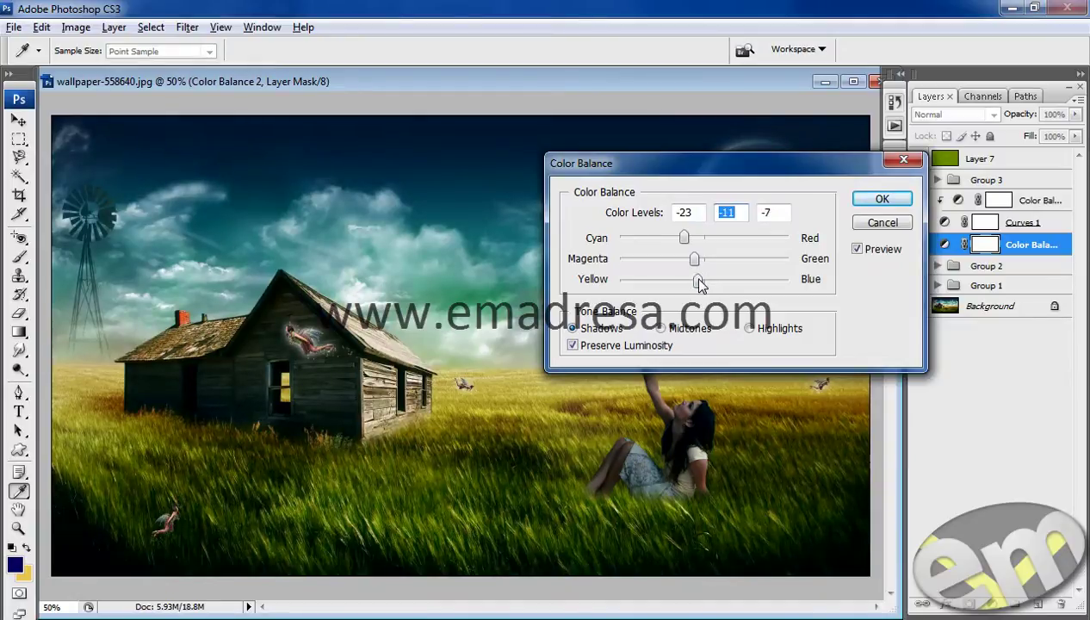
pyautogui.click(699, 284)
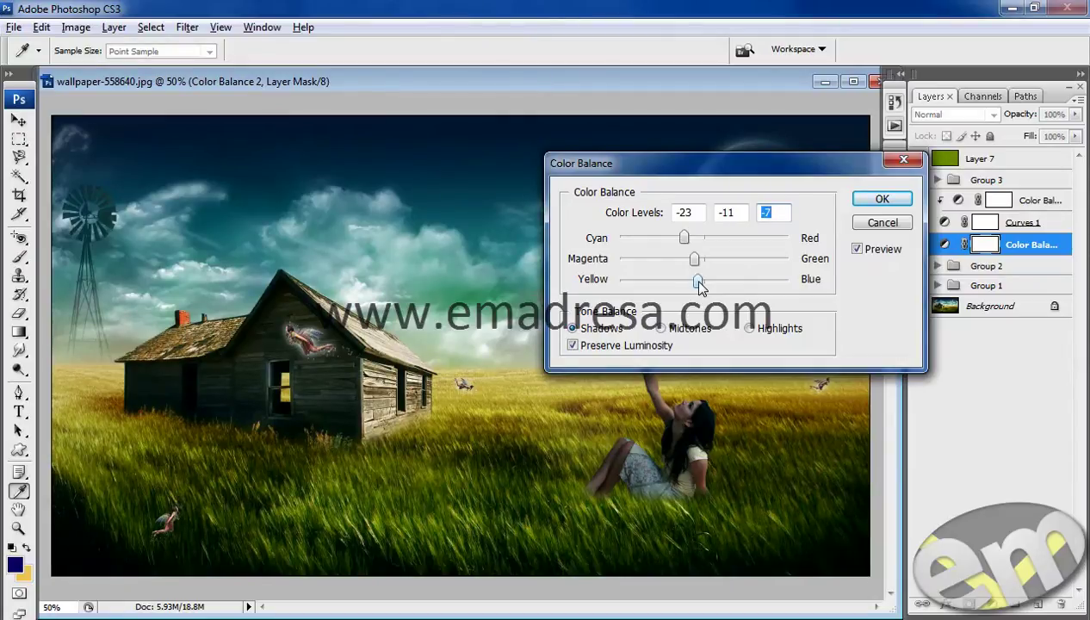
# Set midtones to -19/-11/-11 and highlights to -15/+2/-15, and confirm
pyautogui.click(661, 328)
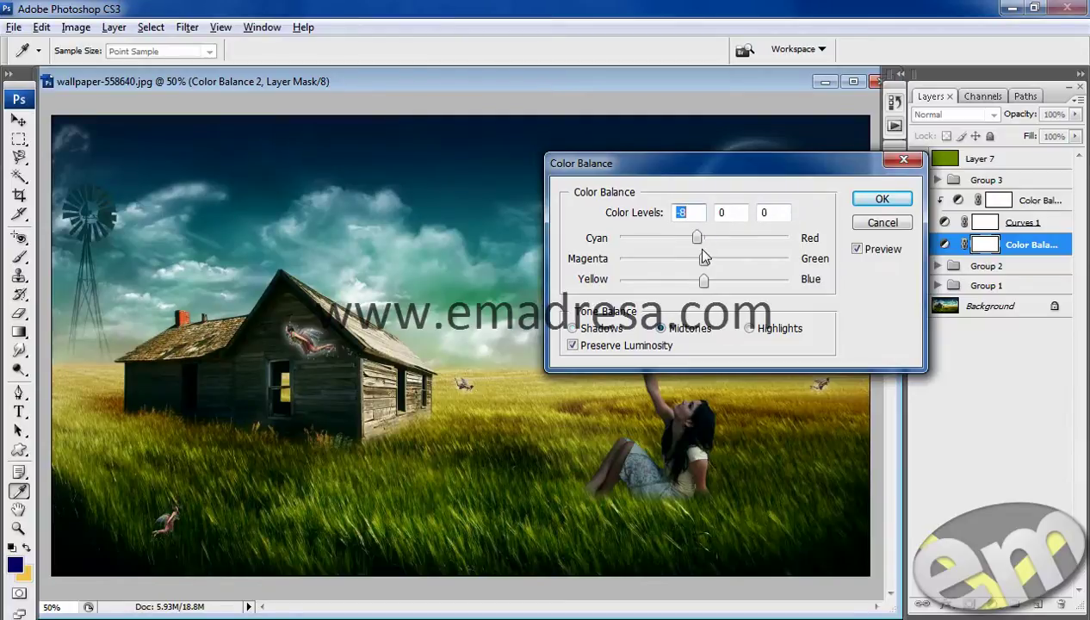
pyautogui.moveTo(702, 238)
pyautogui.mouseDown()
pyautogui.moveTo(705, 281)
pyautogui.moveTo(690, 285)
pyautogui.moveTo(689, 246)
pyautogui.mouseUp()
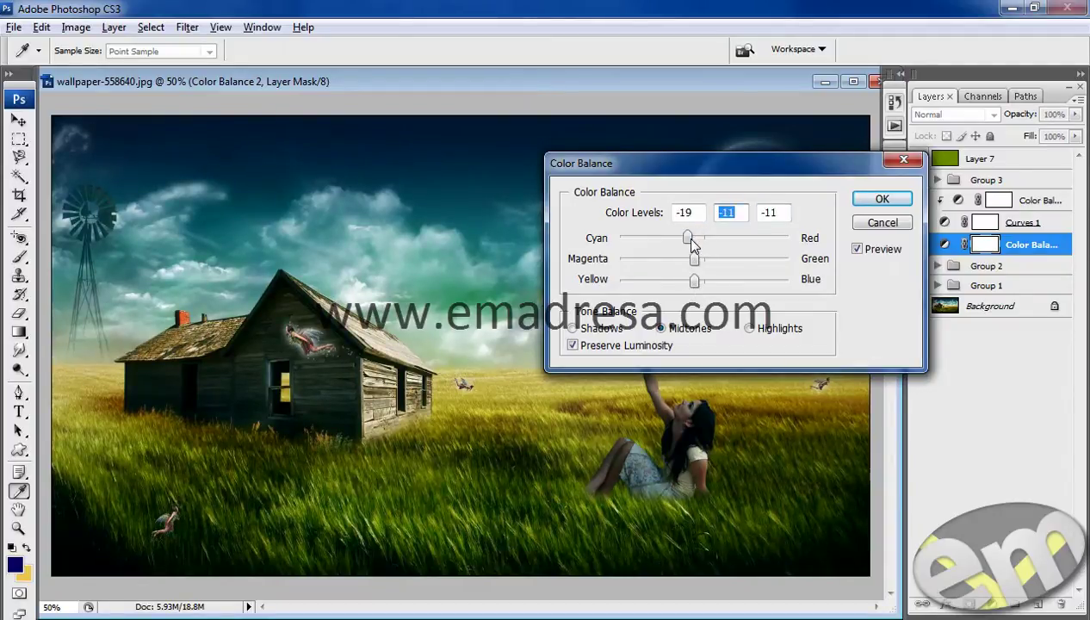
pyautogui.hotkey('shift', 'Tab')
pyautogui.hotkey('alt', 'h')
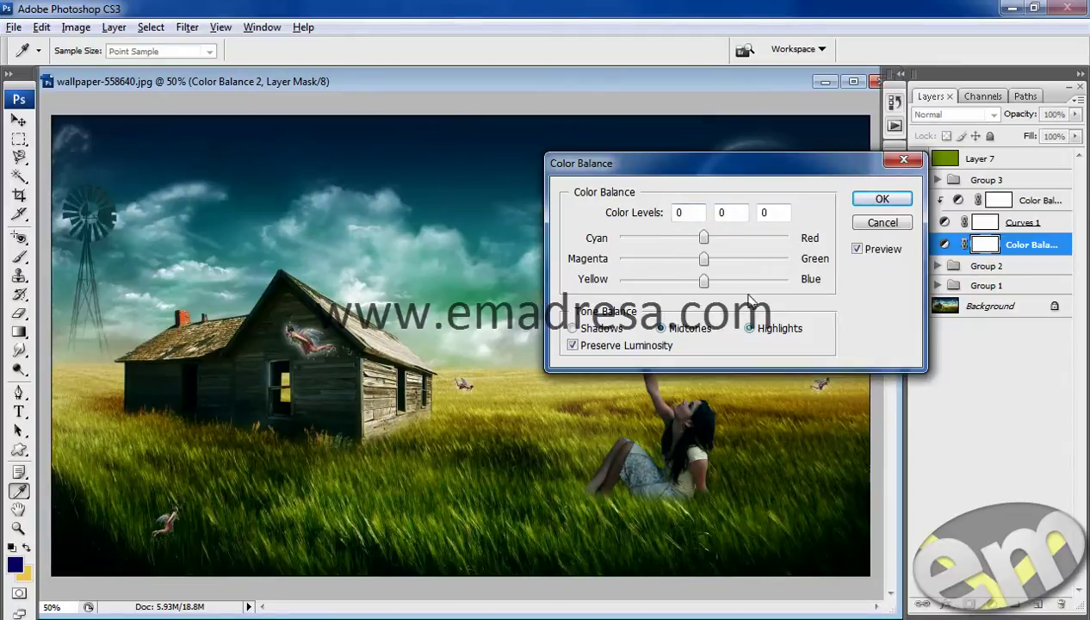
pyautogui.moveTo(706, 240)
pyautogui.mouseDown()
pyautogui.moveTo(718, 239)
pyautogui.moveTo(664, 244)
pyautogui.moveTo(692, 240)
pyautogui.moveTo(695, 260)
pyautogui.moveTo(711, 262)
pyautogui.moveTo(694, 283)
pyautogui.mouseUp()
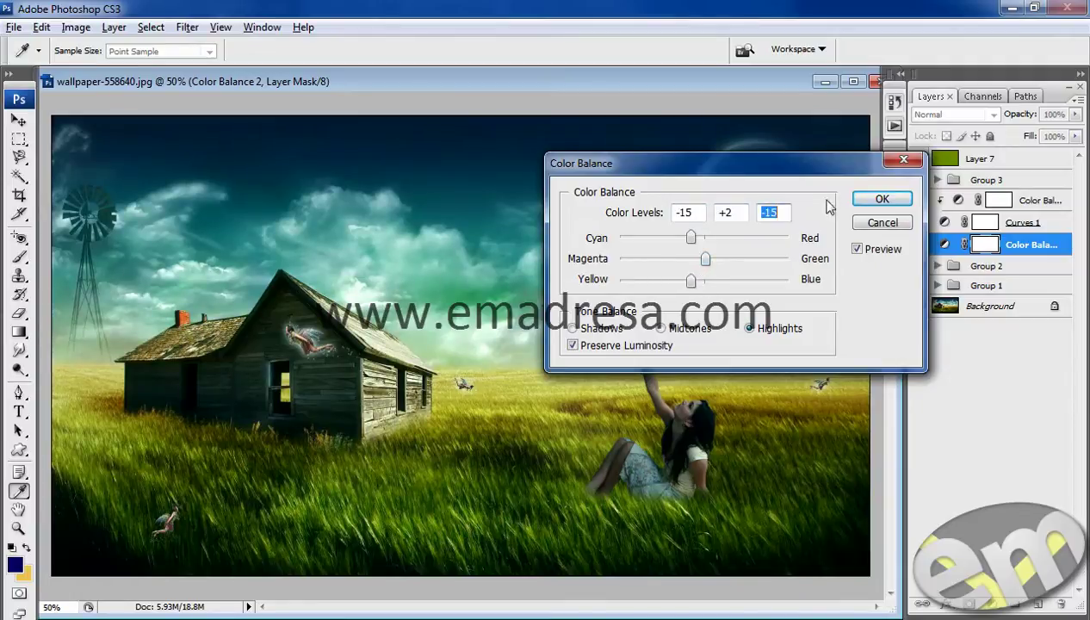
pyautogui.click(883, 199)
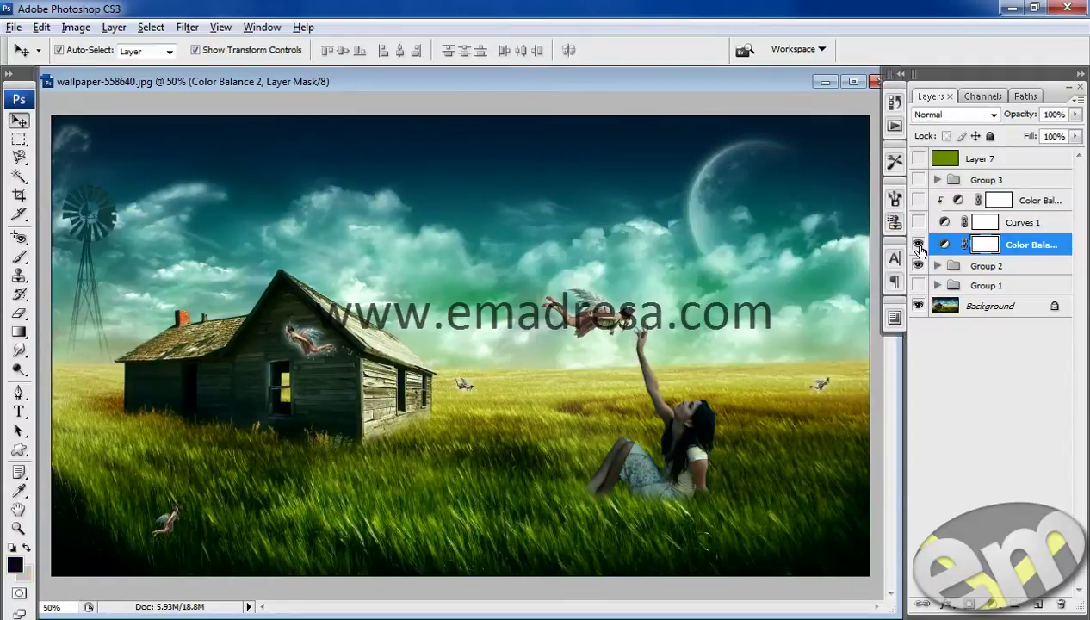
# Toggle the Color Balance layer on and off to compare, then add empty Layer 10 above it
pyautogui.click(918, 246)
pyautogui.click(918, 245)
pyautogui.click(918, 244)
pyautogui.click(918, 245)
pyautogui.click(918, 244)
pyautogui.click(1039, 604)
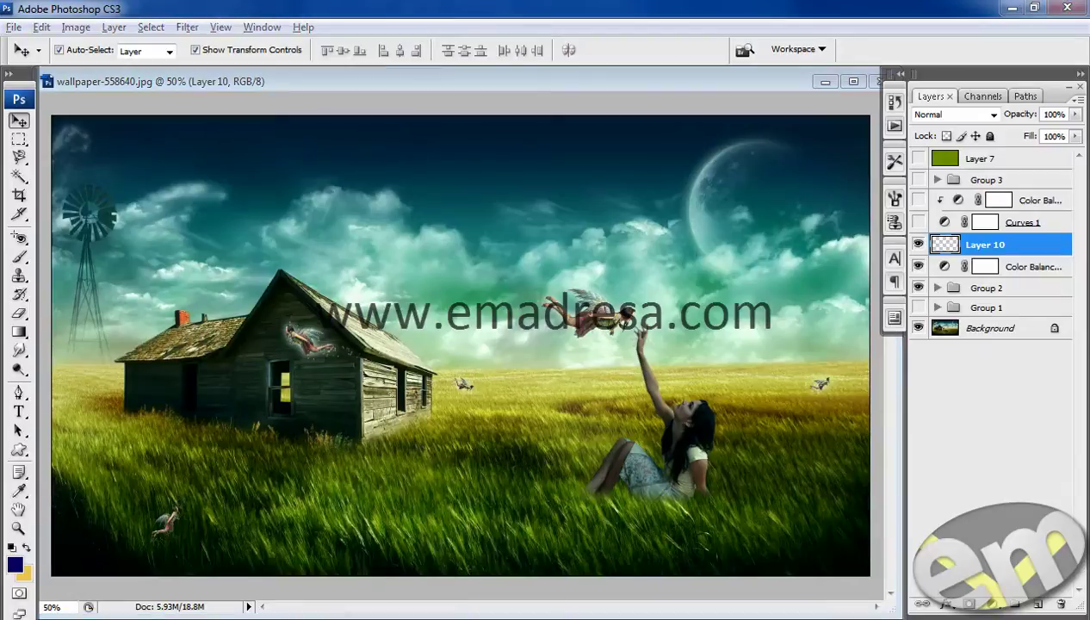
# Bring up the color-1 and color-2 files and fill Layer 10 with navy blue
pyautogui.click(479, 460)
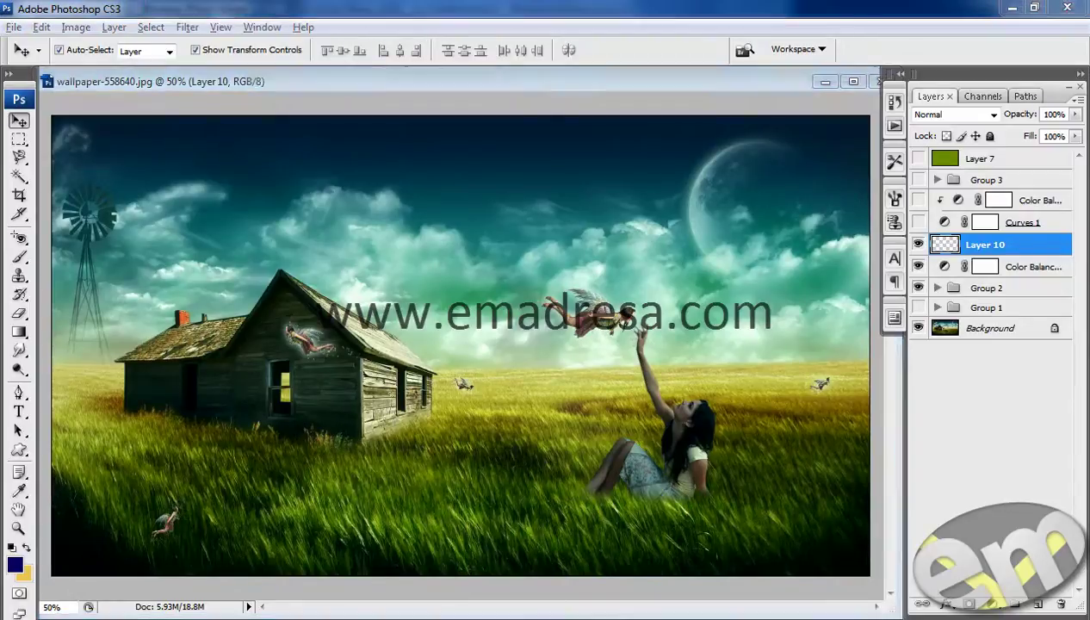
pyautogui.click(507, 192)
pyautogui.click(723, 204)
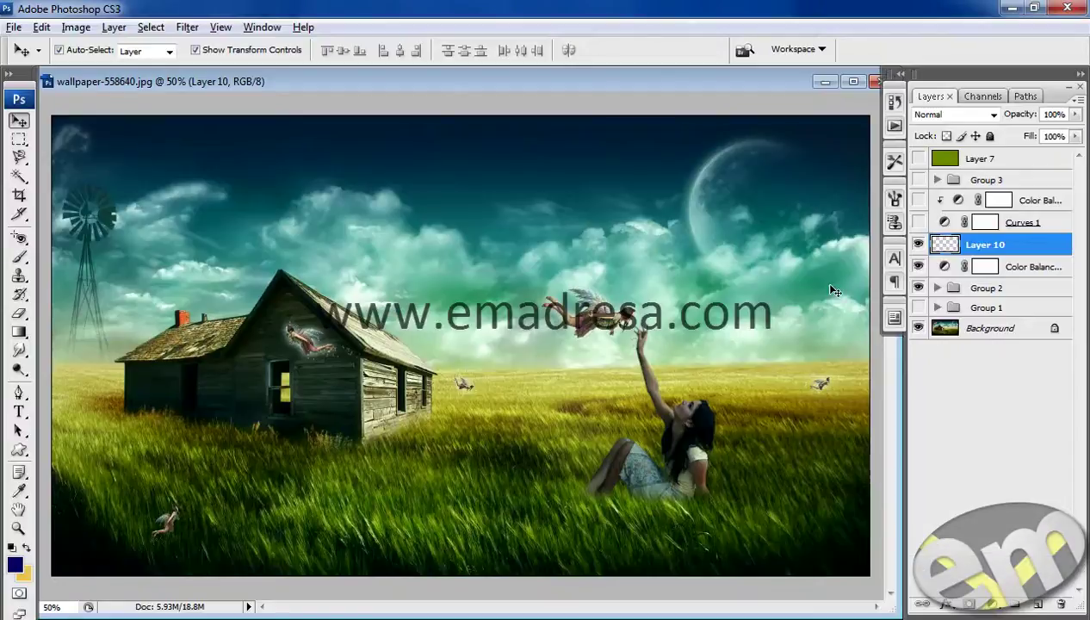
pyautogui.hotkey('alt', 'BackSpace')
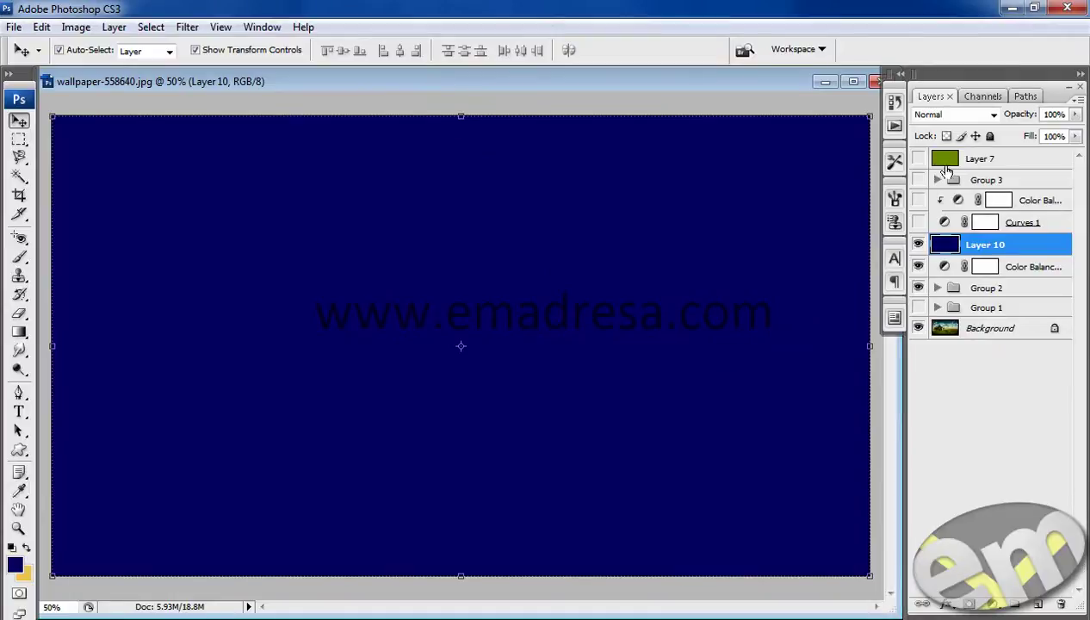
# Set Layer 10's blend mode to Exclusion with 72% fill
pyautogui.click(952, 114)
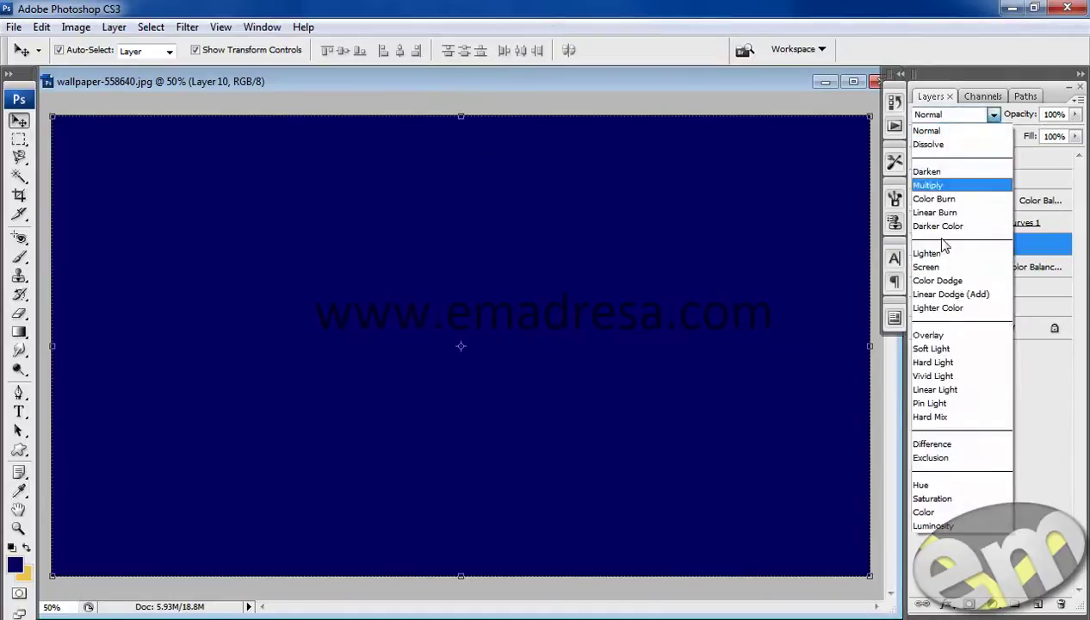
pyautogui.click(955, 461)
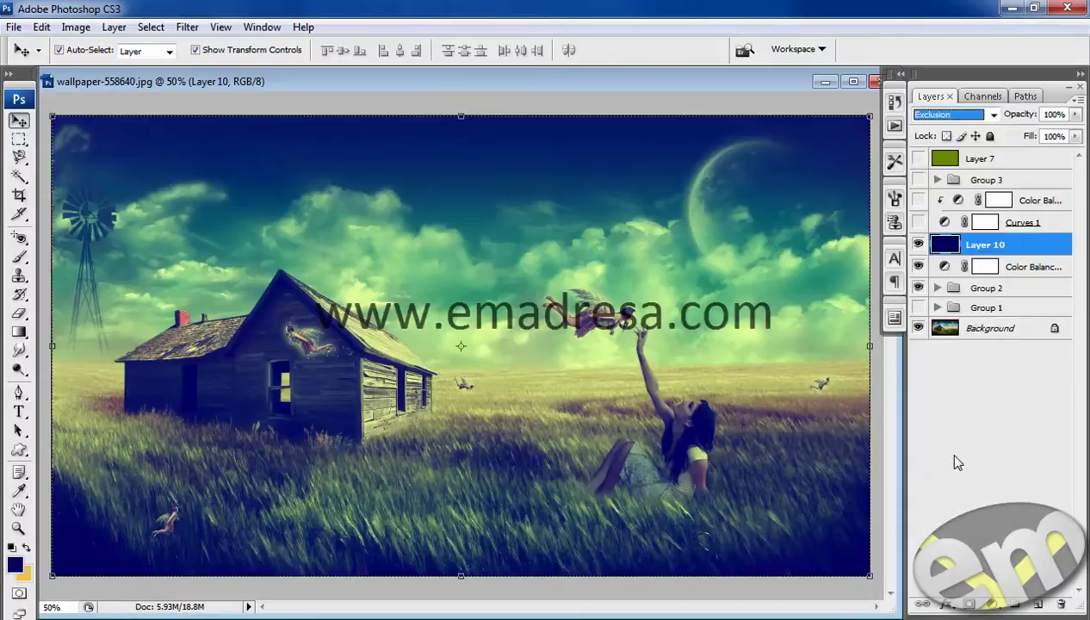
pyautogui.click(1044, 136)
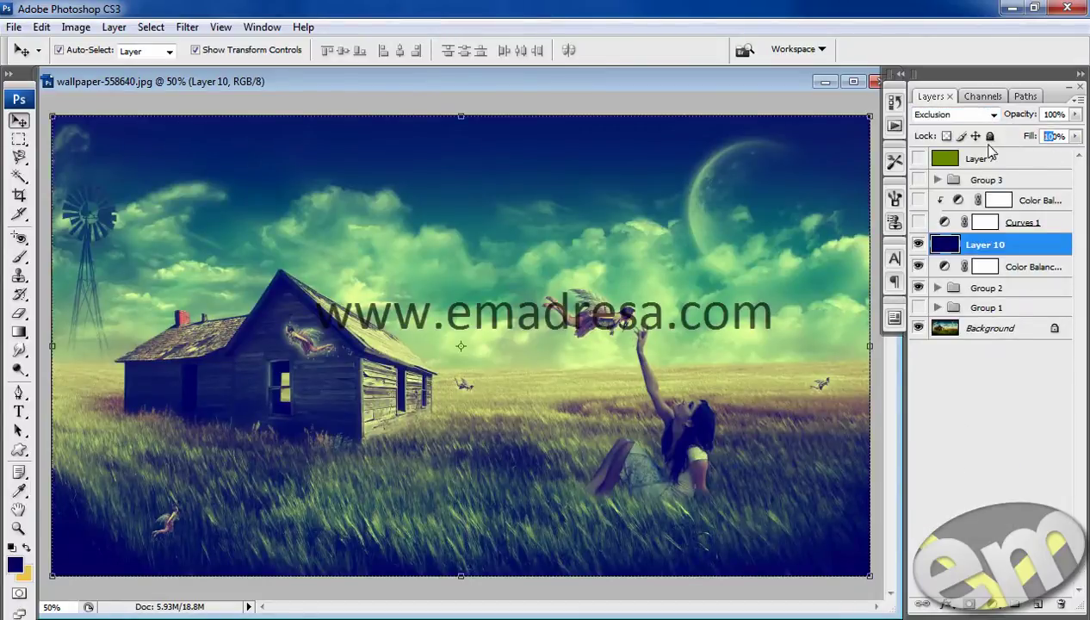
pyautogui.write('7')
pyautogui.press('BackSpace')
pyautogui.write('2')
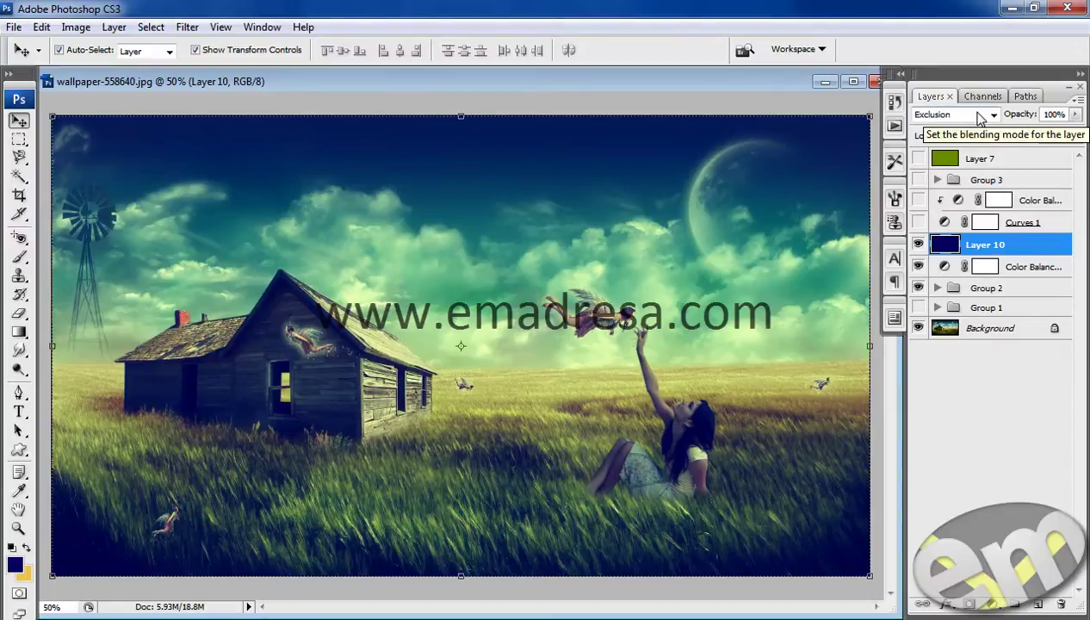
# Create Layer 11 filled with golden yellow, blended as Soft Light at 60% opacity
pyautogui.click(1038, 606)
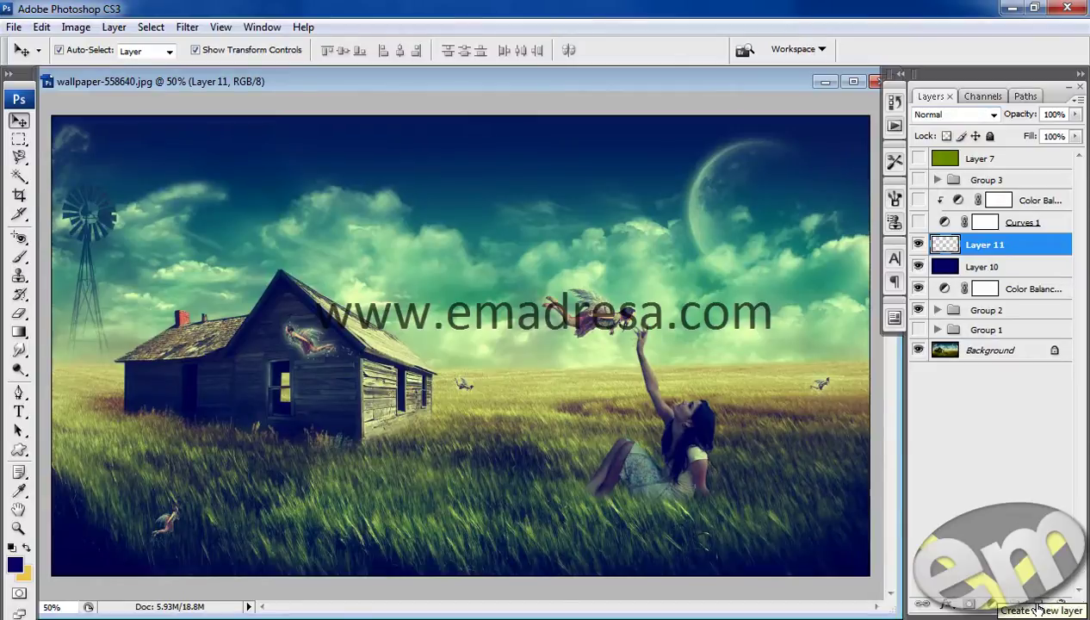
pyautogui.hotkey('ctrl', 'BackSpace')
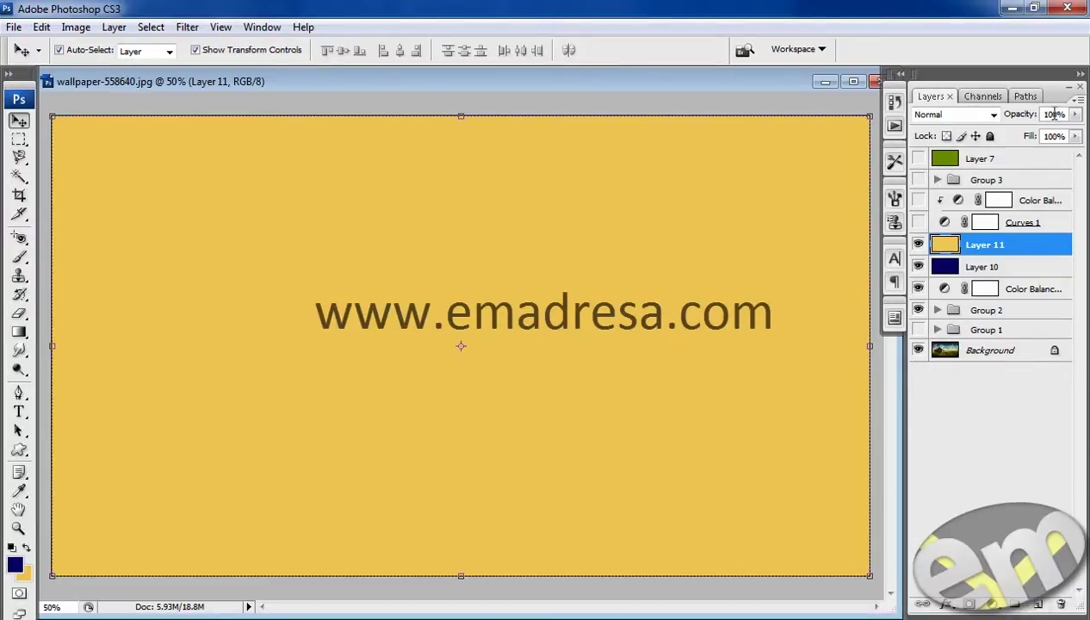
pyautogui.click(995, 116)
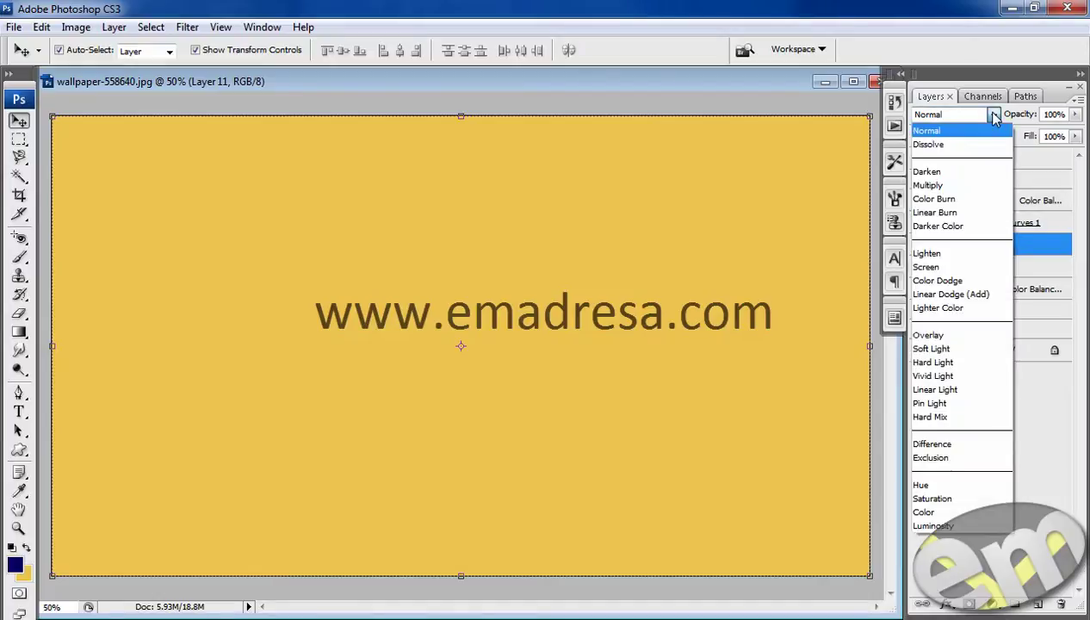
pyautogui.click(970, 350)
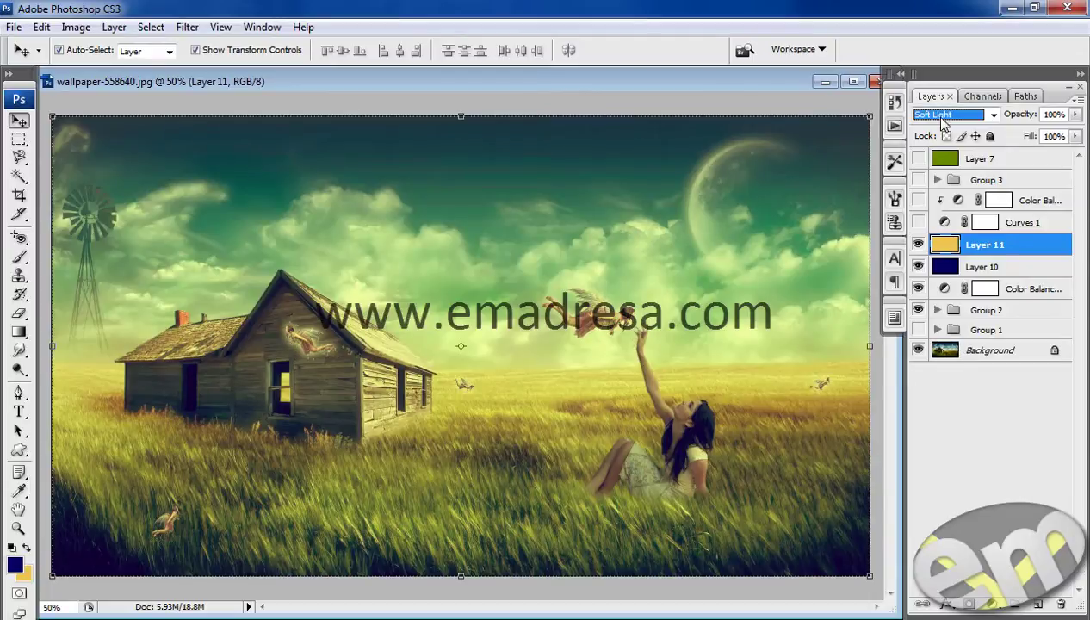
pyautogui.press('Tab')
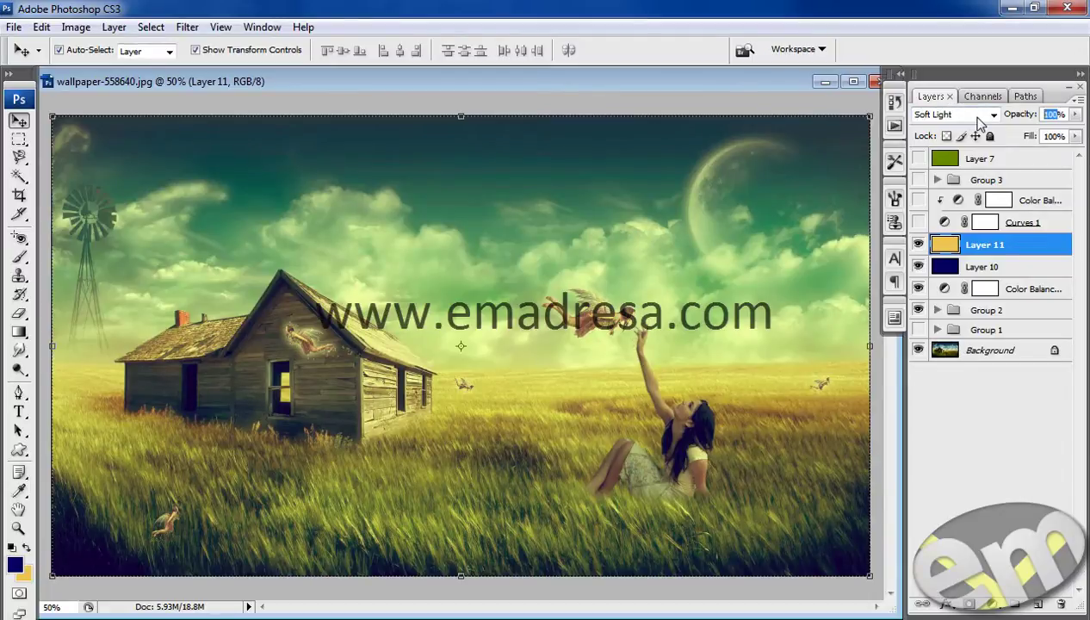
pyautogui.write('6')
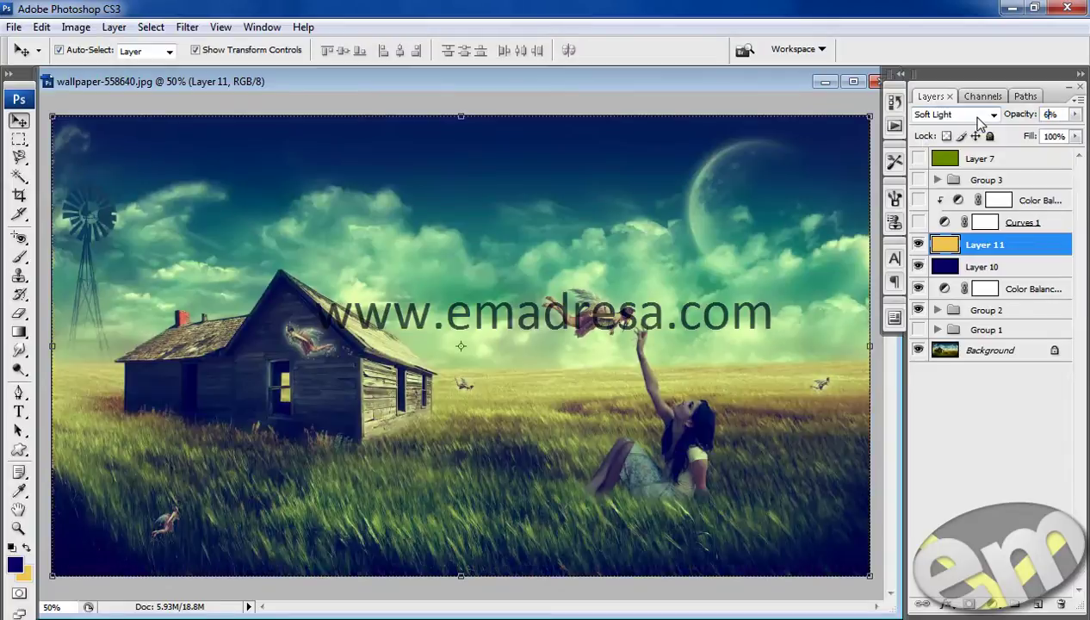
pyautogui.write('0')
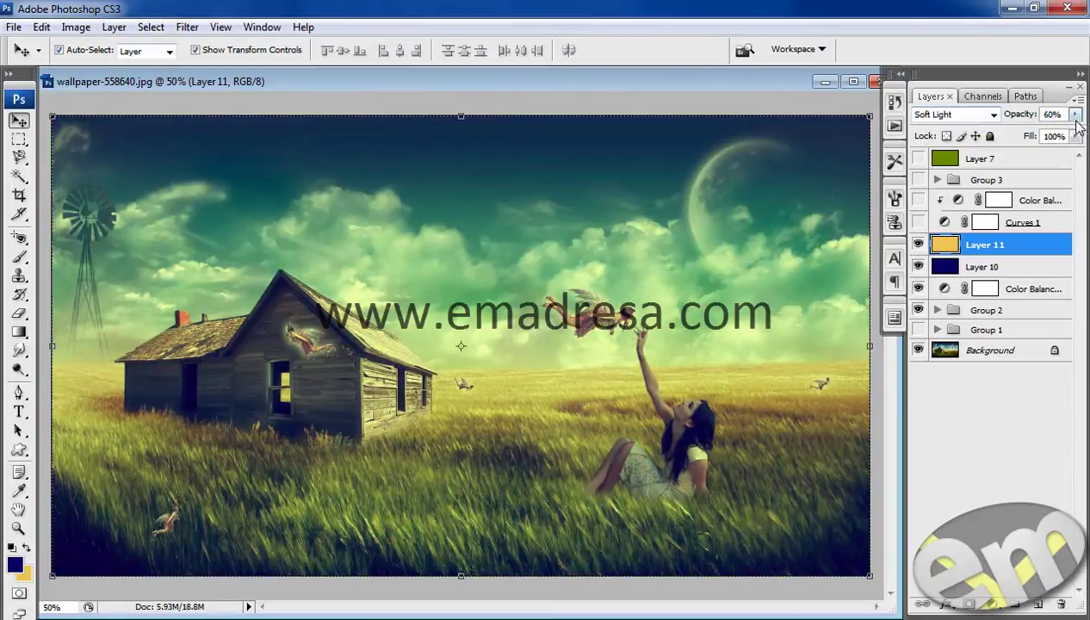
pyautogui.click(1075, 114)
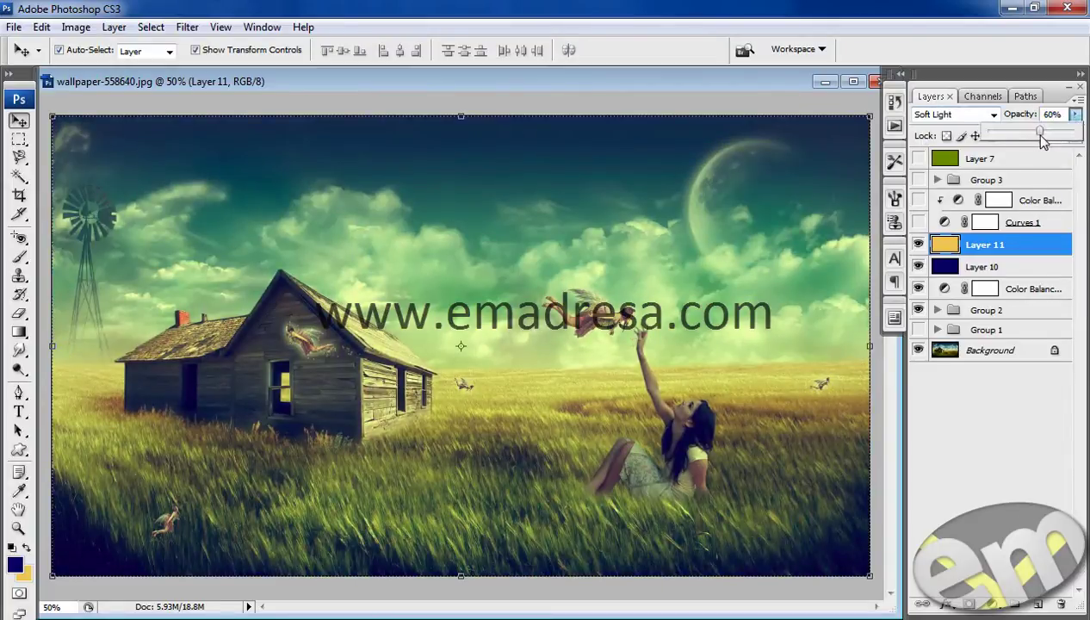
pyautogui.click(1009, 459)
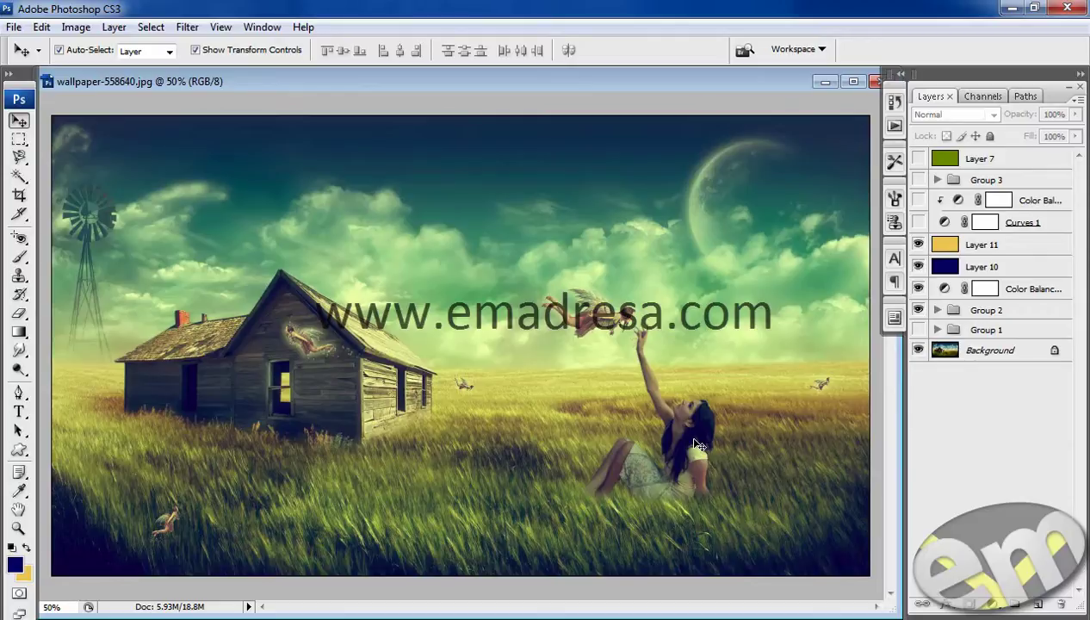
pyautogui.click(918, 310)
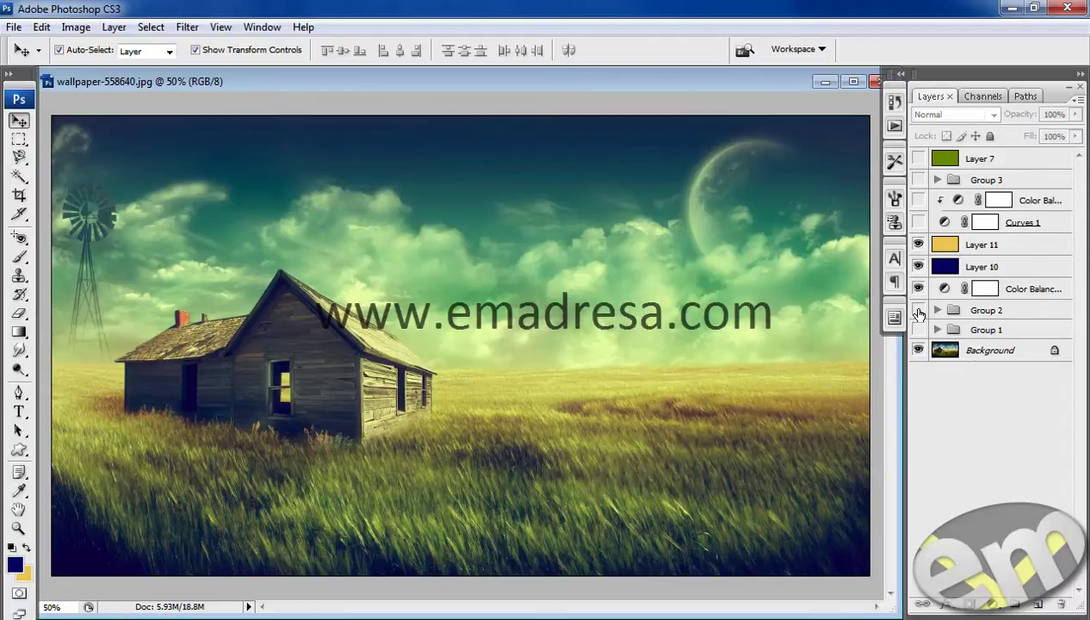
pyautogui.click(919, 289)
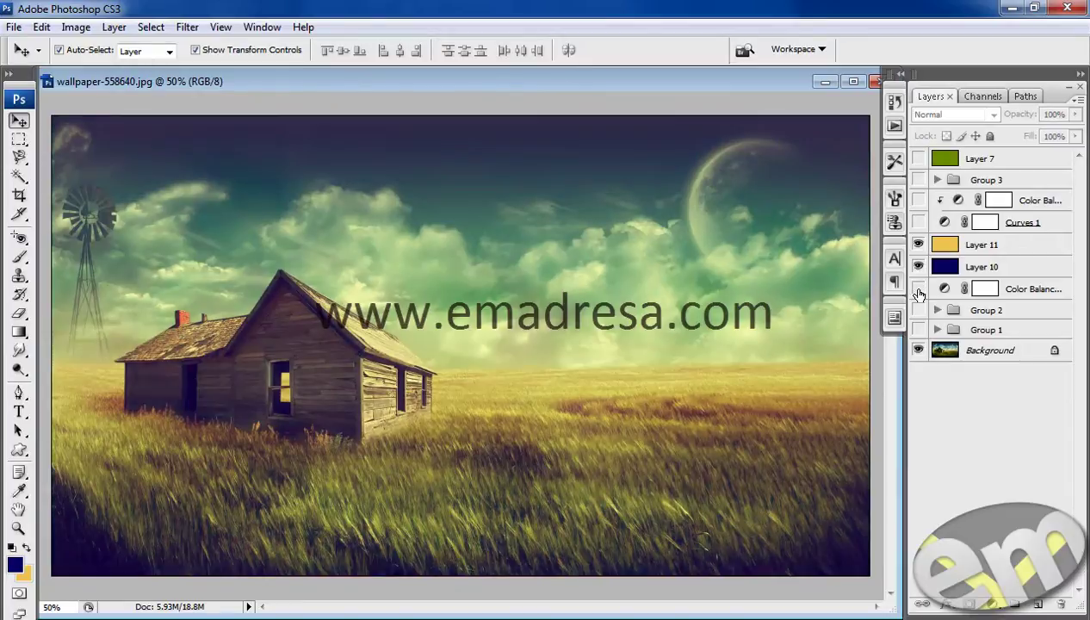
pyautogui.click(918, 267)
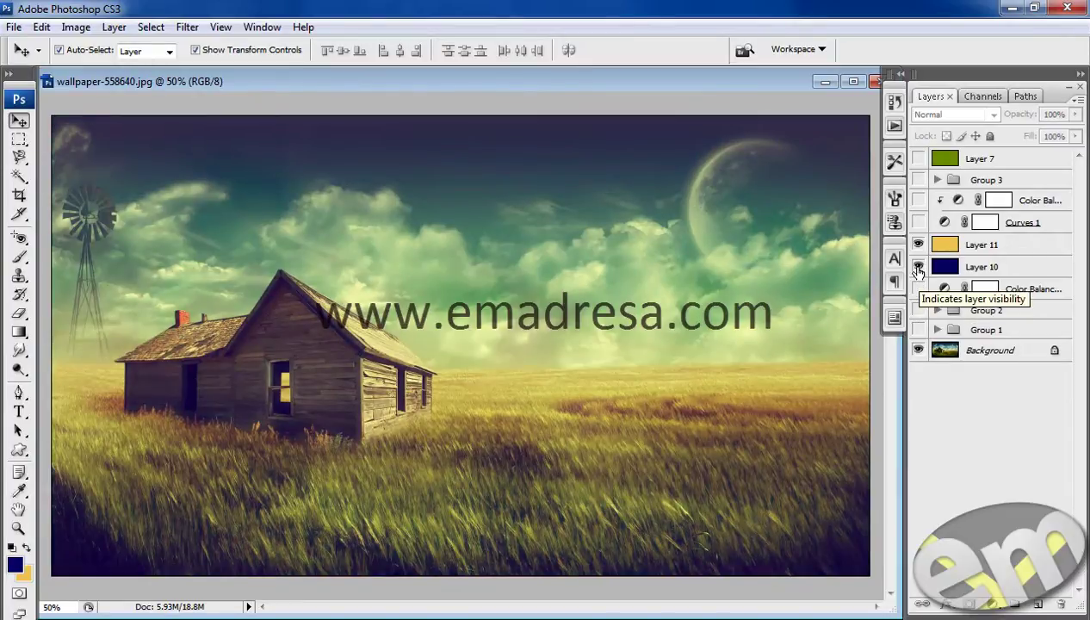
pyautogui.click(919, 246)
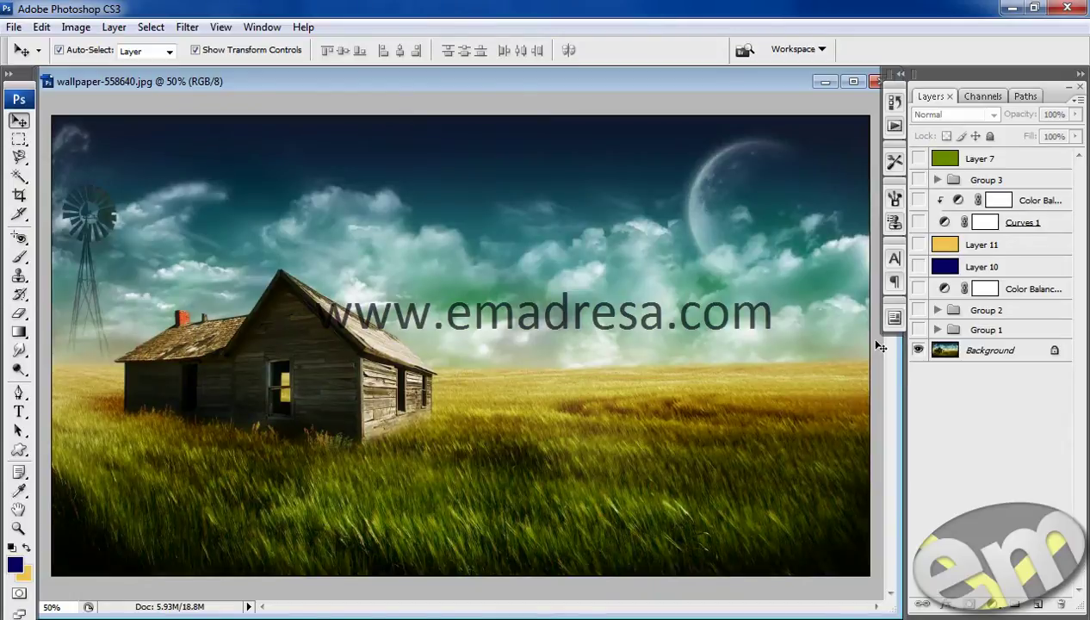
pyautogui.click(918, 310)
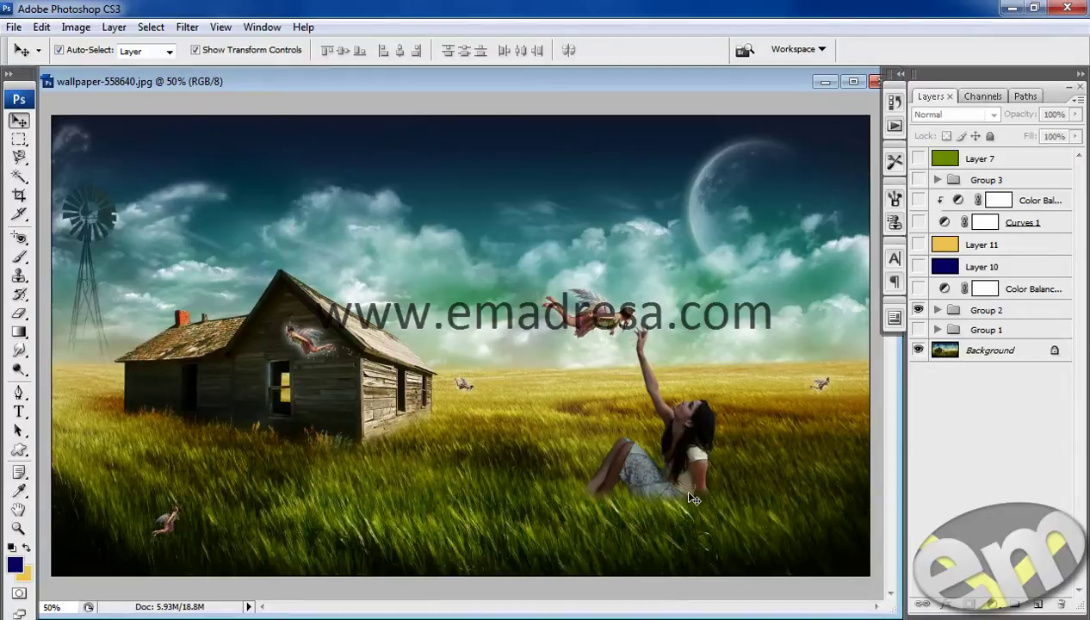
pyautogui.click(918, 289)
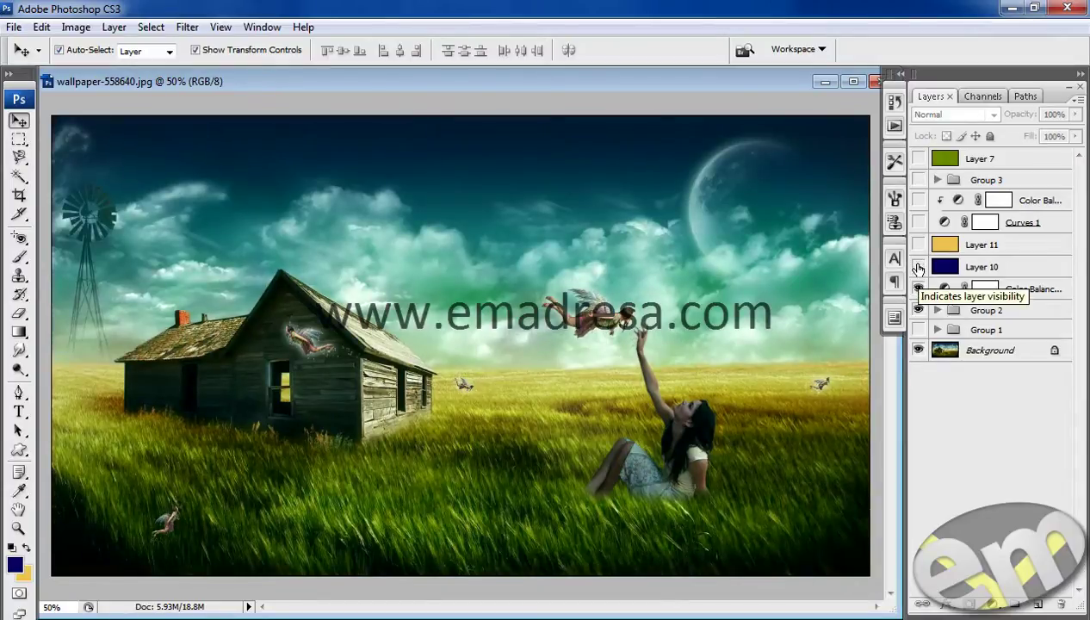
pyautogui.click(918, 267)
pyautogui.click(918, 246)
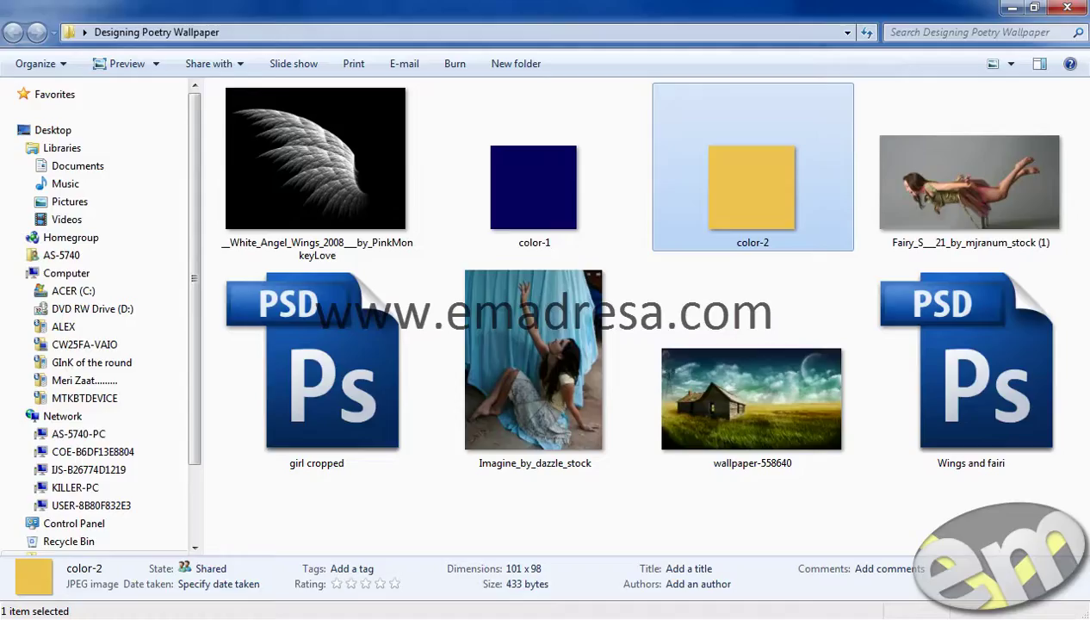
# Select the White_Angel_Wings GIF in the Designing Poetry Wallpaper folder
pyautogui.click(377, 200)
# Preview the White_Angel_Wings GIF, close that preview, then preview the Fairy photo
pyautogui.doubleClick(376, 200)
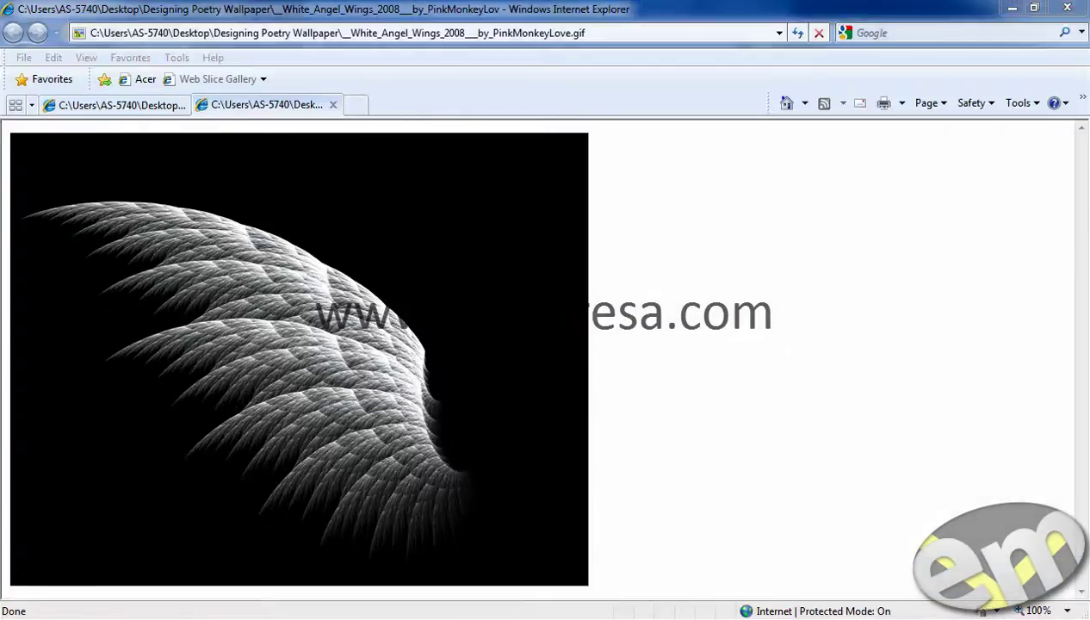
pyautogui.hotkey('alt', 'F4')
pyautogui.doubleClick(1008, 174)
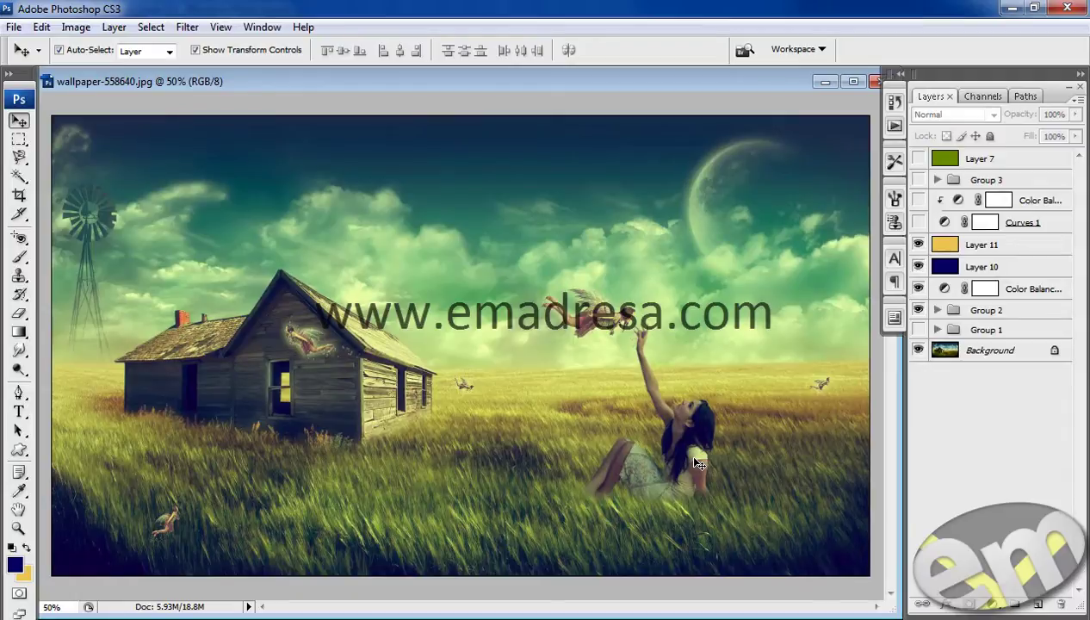
# Hide blue Layer 10 and yellow Layer 11, keep green Layer 7 on Color, and compare it on/off
pyautogui.click(918, 267)
pyautogui.click(918, 244)
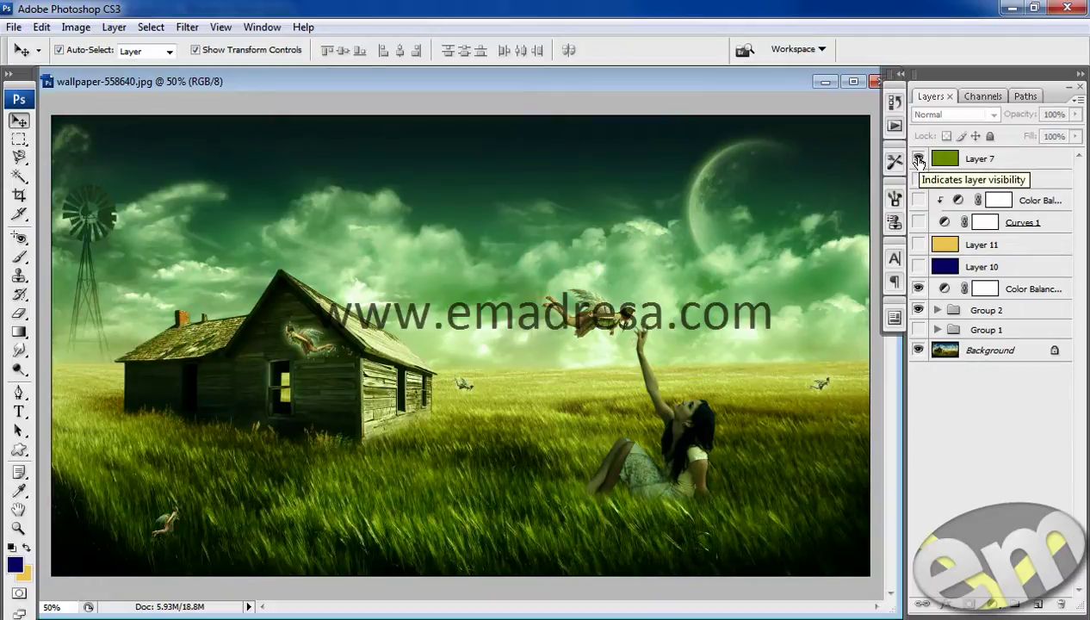
pyautogui.click(962, 161)
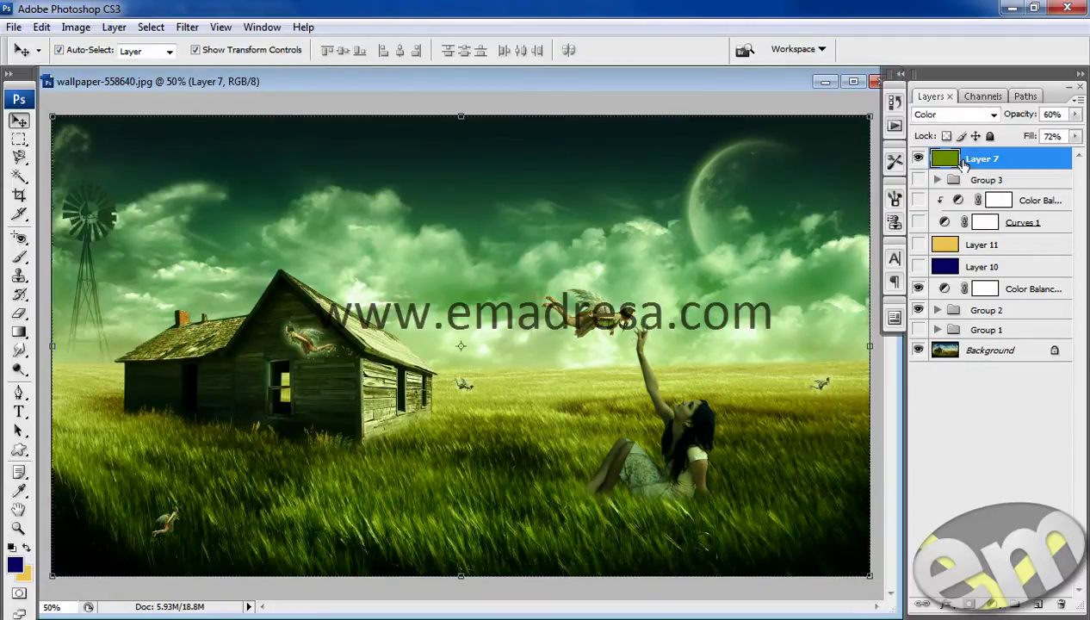
pyautogui.click(941, 121)
pyautogui.click(942, 120)
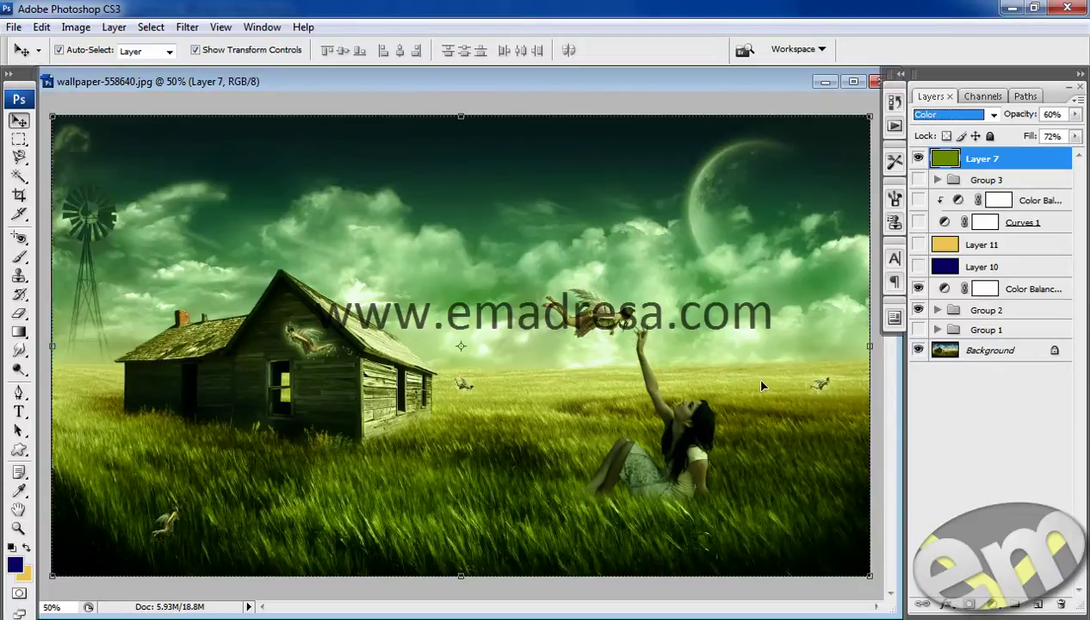
pyautogui.click(919, 158)
pyautogui.click(919, 161)
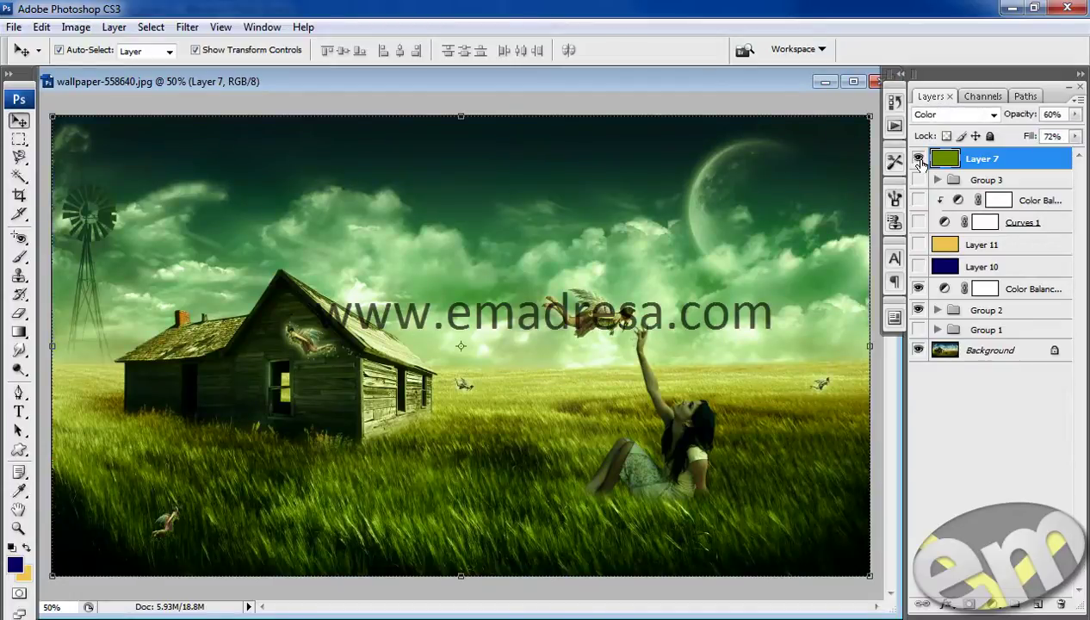